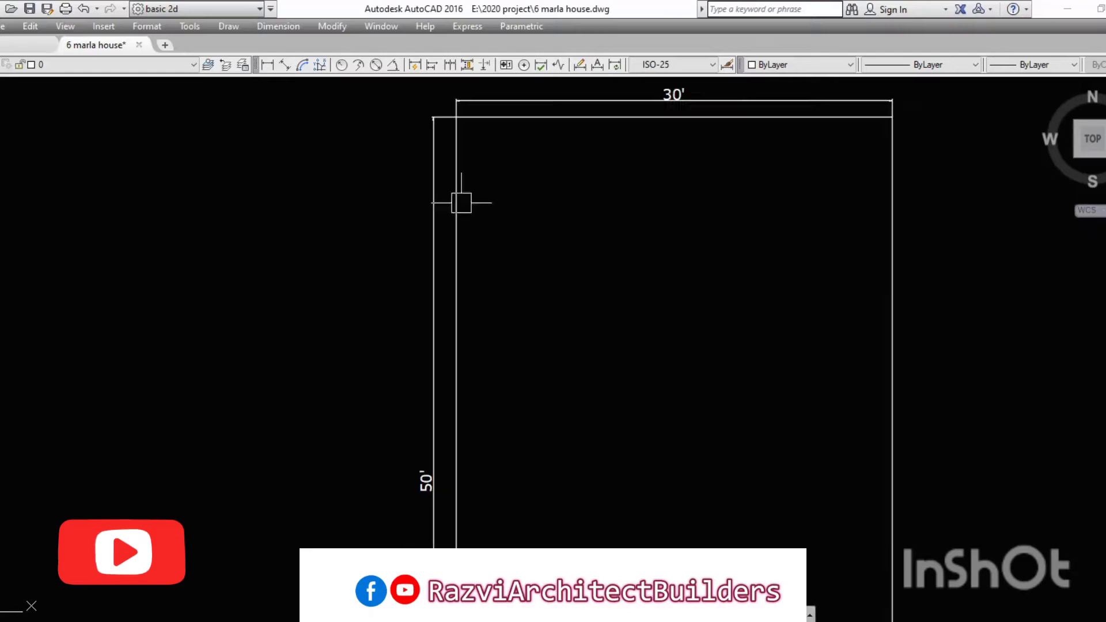
# Step: Offset the plot boundary inward for the inner wall outline, plus two lines below the top wall
pyautogui.click(530, 117)
pyautogui.click(530, 284)
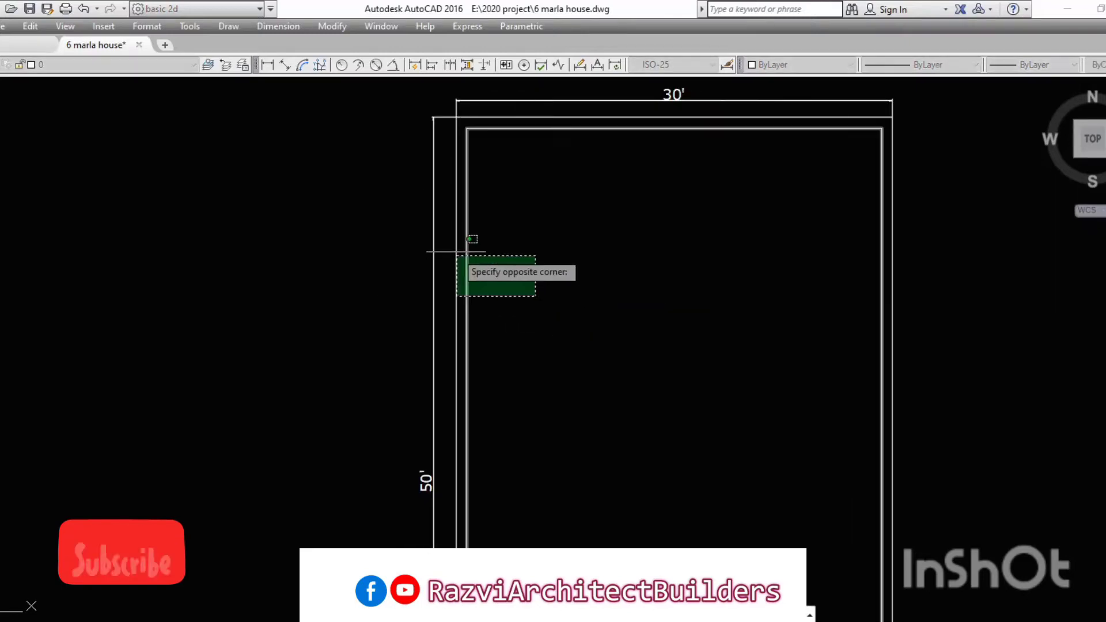
pyautogui.click(624, 128)
pyautogui.click(647, 340)
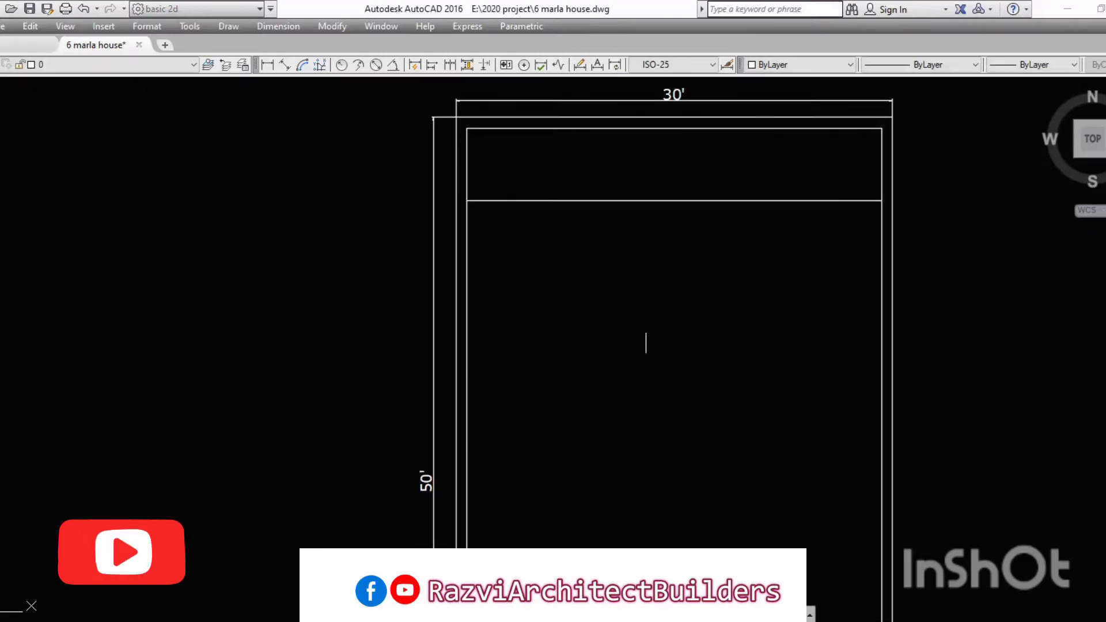
pyautogui.click(634, 200)
pyautogui.click(676, 242)
pyautogui.scroll(-2, 676, 214)
pyautogui.scroll(2, 717, 296)
# Step: Offset a vertical wall 14' to form the central partition, and add another horizontal wall line
pyautogui.press('o')
pyautogui.press('Return')
pyautogui.write("14'")
pyautogui.click(848, 316)
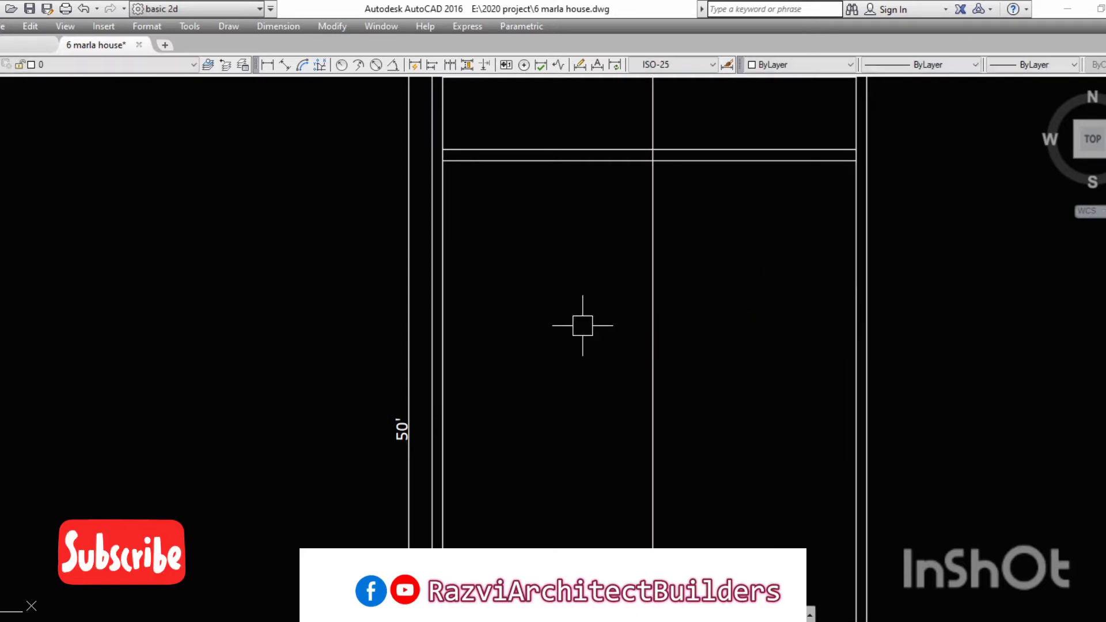
pyautogui.click(579, 323)
pyautogui.moveTo(653, 144); pyautogui.dragTo(637, 198, button='middle')
pyautogui.click(637, 214)
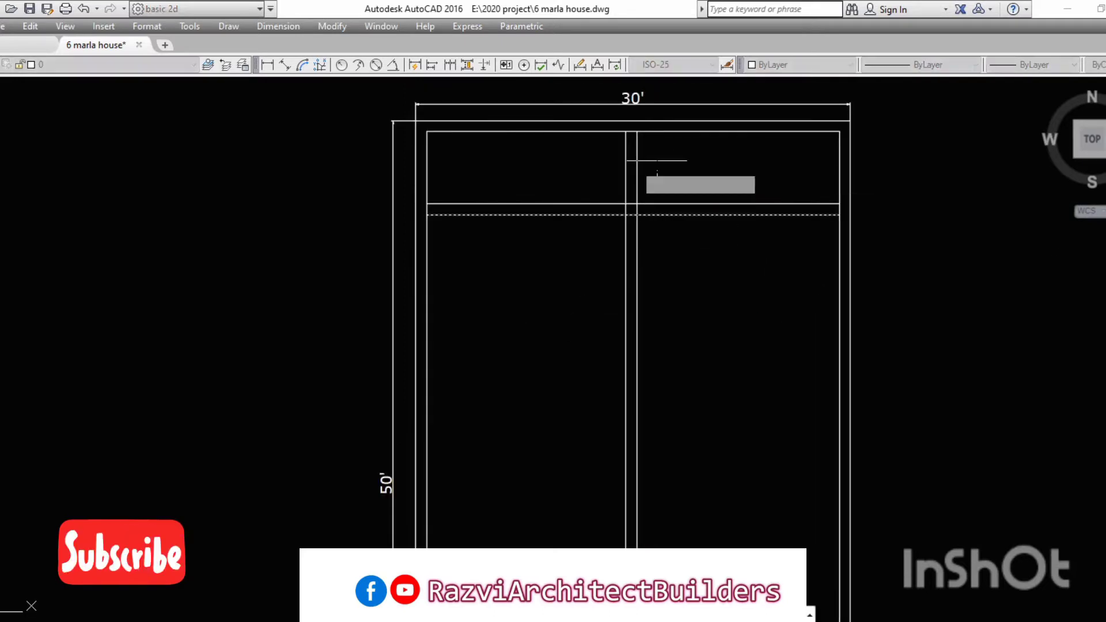
pyautogui.click(651, 264)
pyautogui.scroll(2, 642, 382)
pyautogui.scroll(-2, 643, 317)
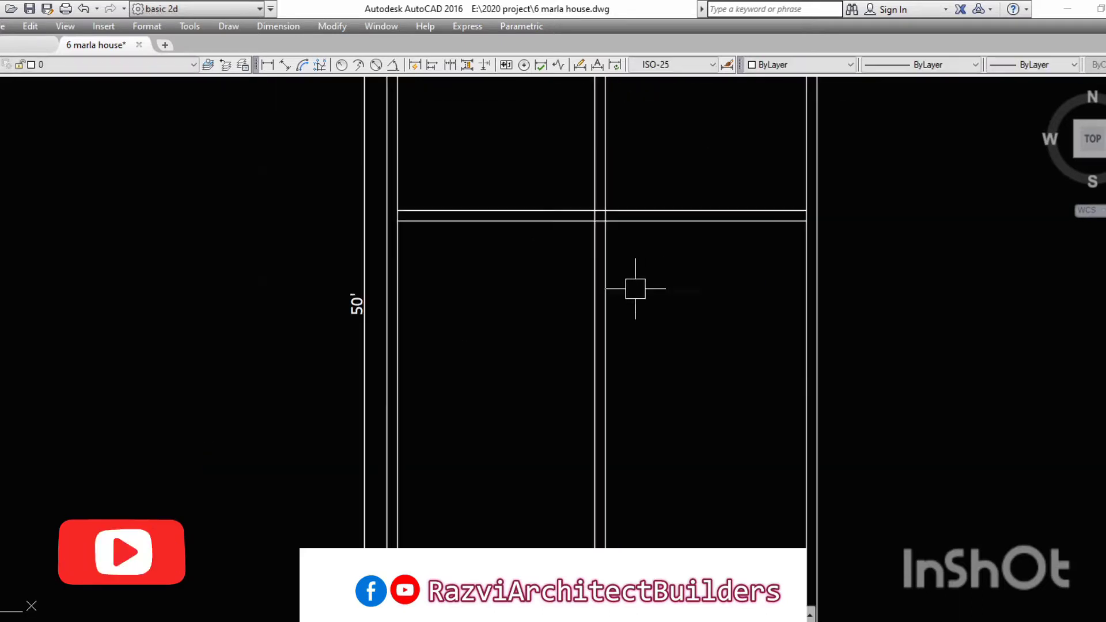
# Step: Offset a wall line 9 units to create a new parallel wall
pyautogui.press('Escape')
pyautogui.press('o')
pyautogui.press('space')
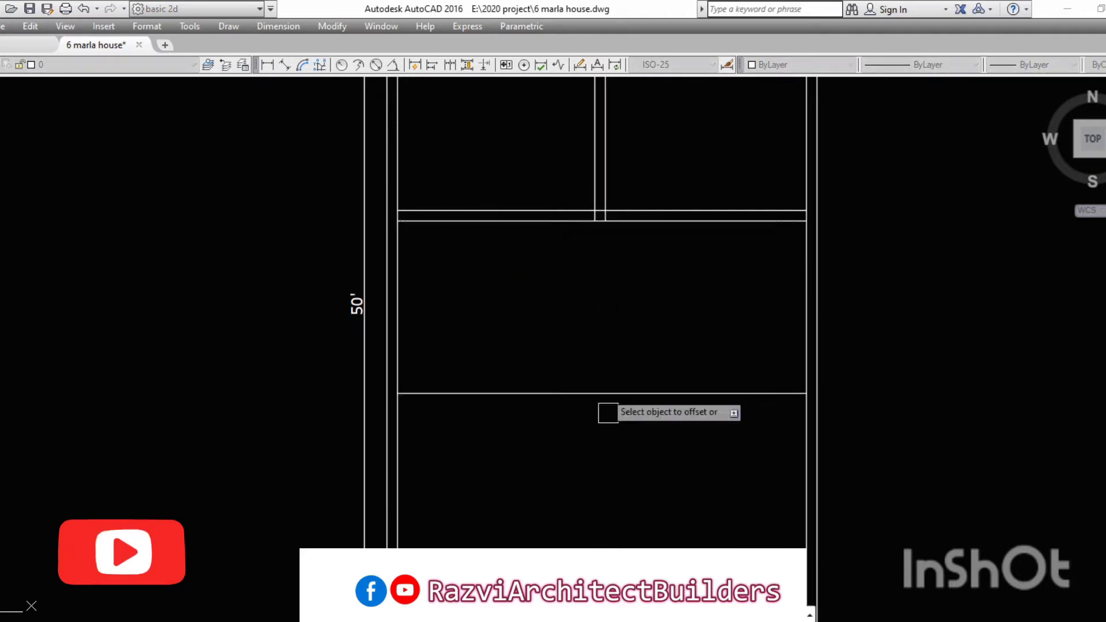
pyautogui.scroll(-2, 607, 412)
pyautogui.scroll(2, 610, 449)
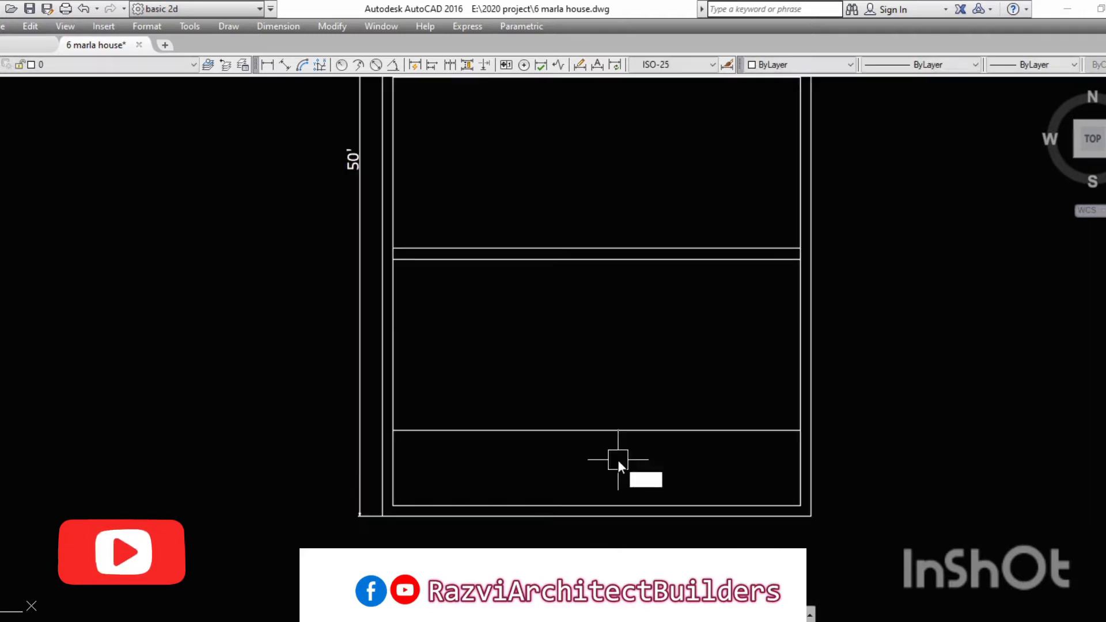
pyautogui.write('9')
pyautogui.press('Return')
pyautogui.click(593, 430)
pyautogui.click(737, 455)
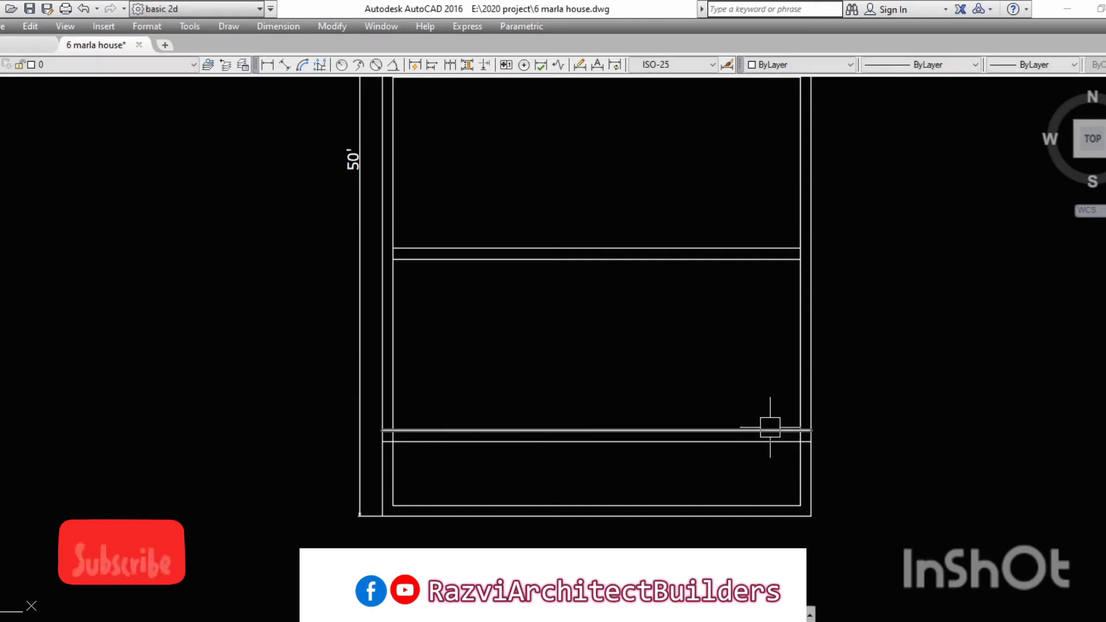
pyautogui.press('Escape')
# Step: Trim the overlapping wall lines at the left corner
pyautogui.write('tr')
pyautogui.press('space')
pyautogui.press('space')
pyautogui.scroll(4, 817, 264)
pyautogui.moveTo(851, 358); pyautogui.dragTo(432, 365, button='middle')
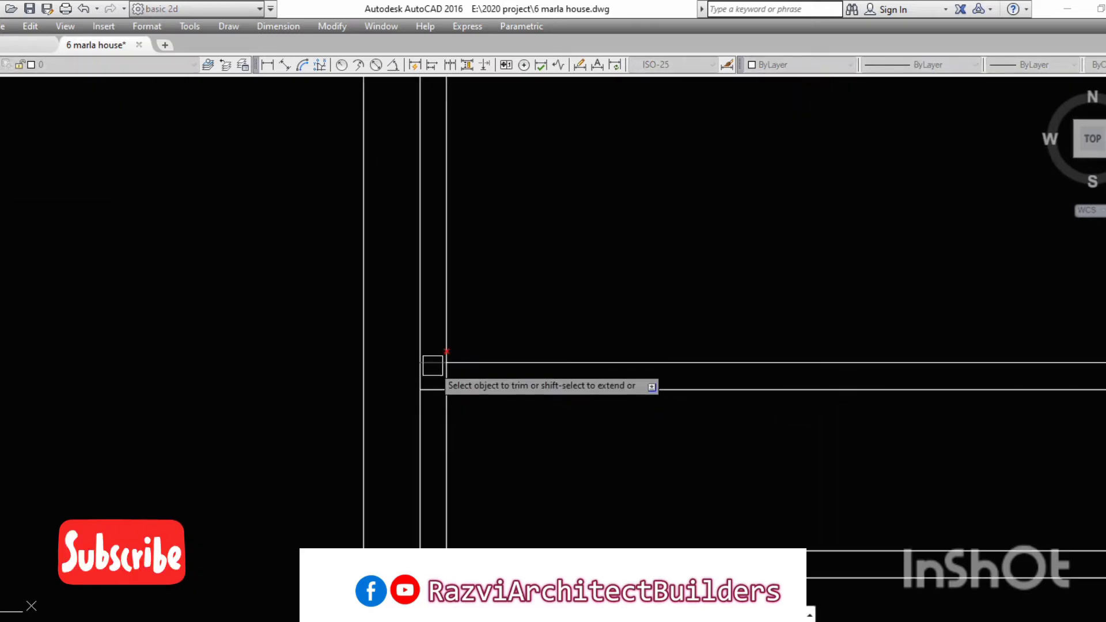
pyautogui.press('Escape')
pyautogui.write('o')
pyautogui.press('space')
pyautogui.scroll(-4, 714, 352)
pyautogui.press('space')
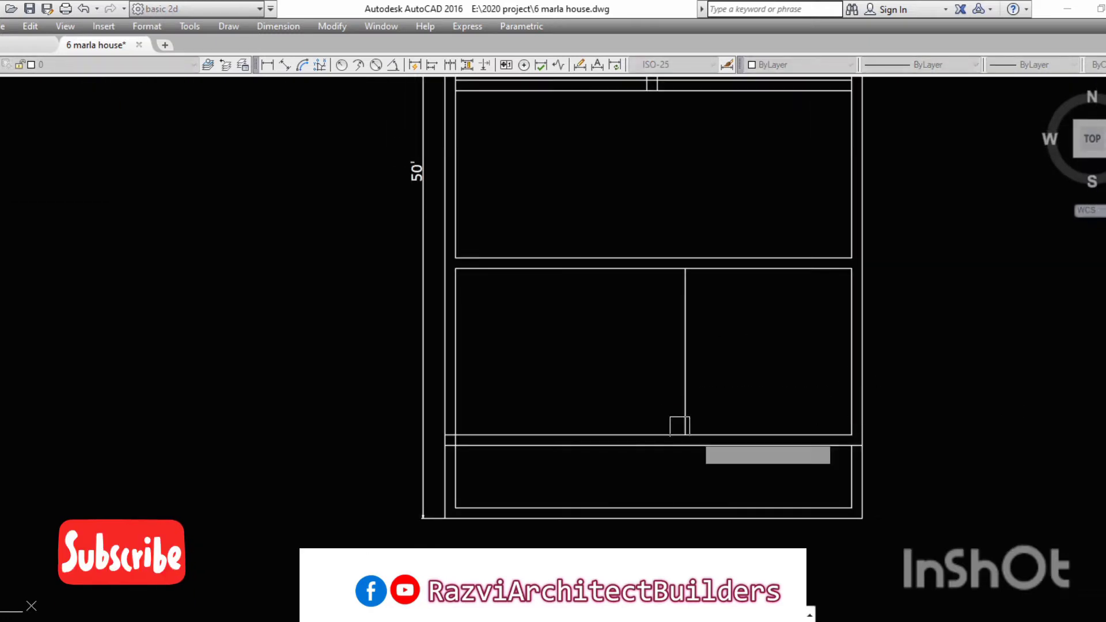
# Step: Offset two divider lines into the top strip
pyautogui.click(685, 404)
pyautogui.click(668, 403)
pyautogui.scroll(-3, 644, 240)
pyautogui.scroll(4, 700, 247)
pyautogui.write('tr')
pyautogui.click(766, 411)
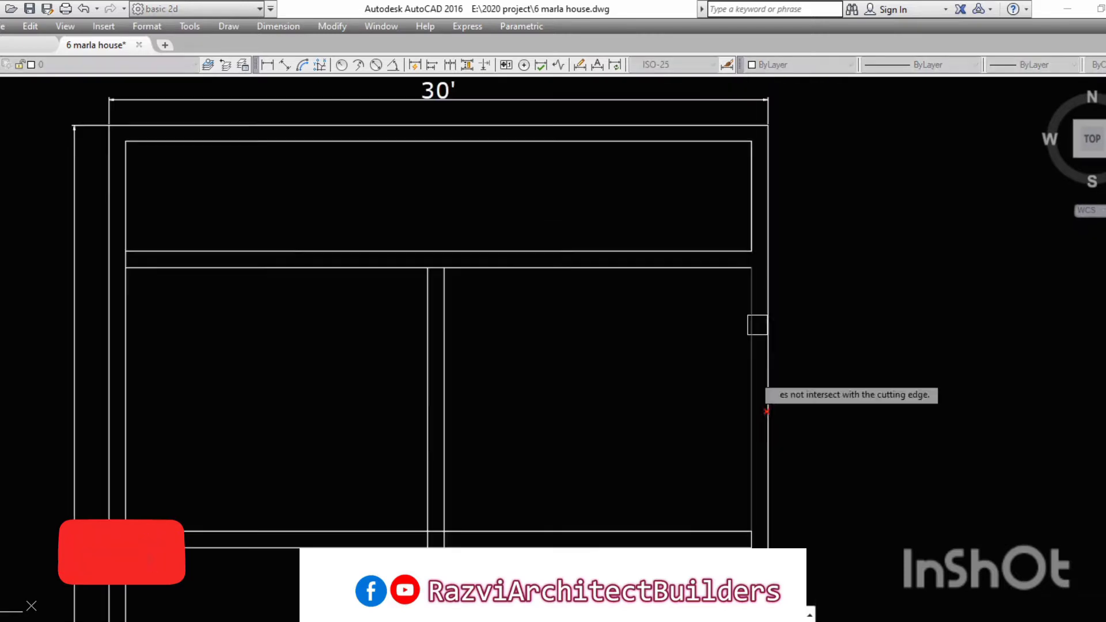
pyautogui.scroll(2, 725, 461)
pyautogui.scroll(2, 491, 456)
pyautogui.scroll(2, 223, 411)
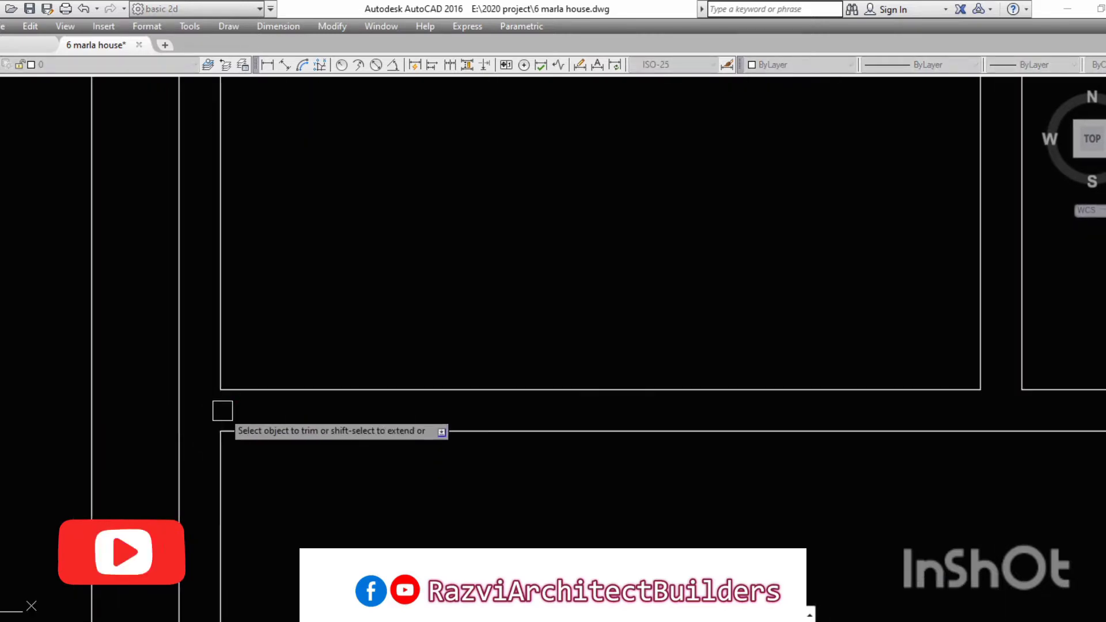
pyautogui.scroll(-2, 223, 410)
pyautogui.scroll(-3, 271, 489)
pyautogui.press('Escape')
# Step: Offset a third divider line into the top strip
pyautogui.write('o')
pyautogui.press('space')
pyautogui.press('space')
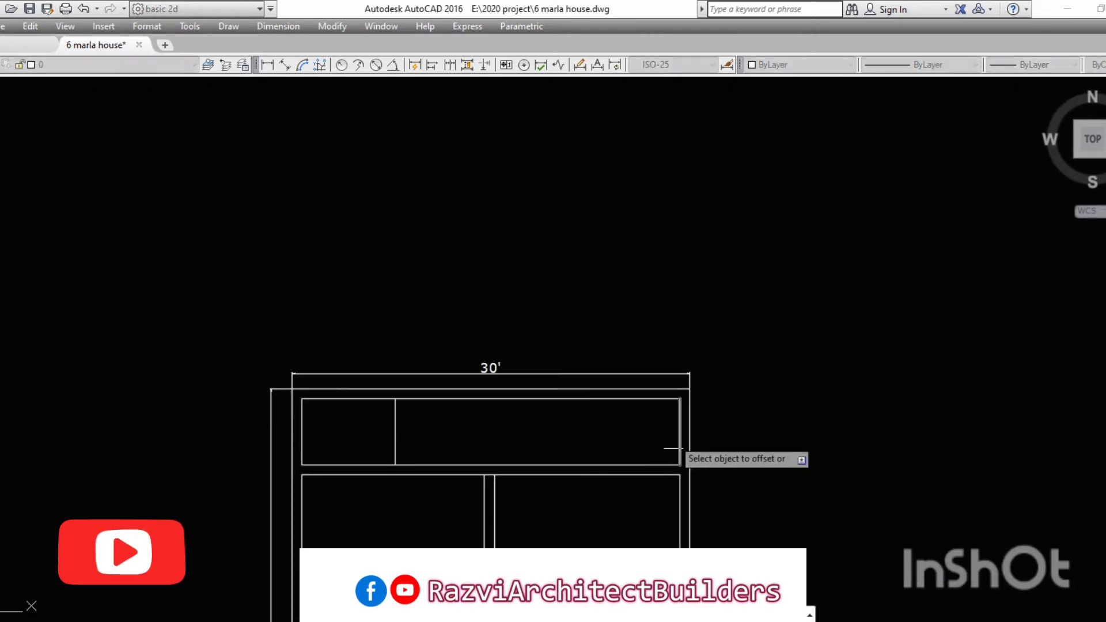
pyautogui.click(679, 448)
pyautogui.click(570, 429)
pyautogui.click(395, 436)
pyautogui.press('Escape')
# Step: Extend the wall lines so the new dividers meet the walls
pyautogui.write('ex')
pyautogui.press('space')
pyautogui.press('space')
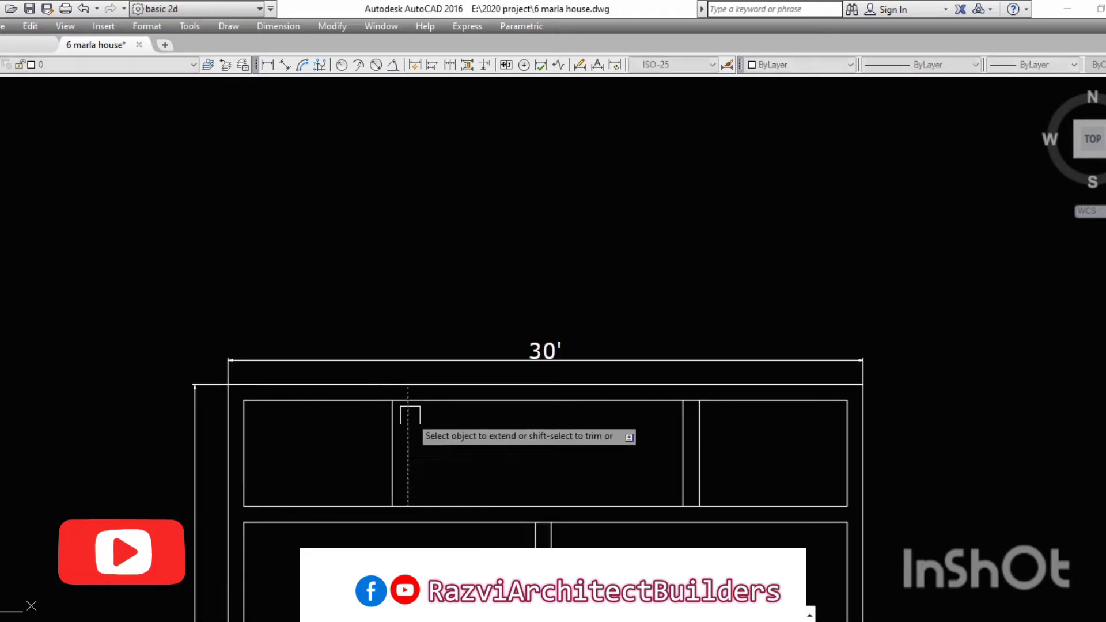
pyautogui.scroll(2, 230, 398)
pyautogui.scroll(2, 514, 431)
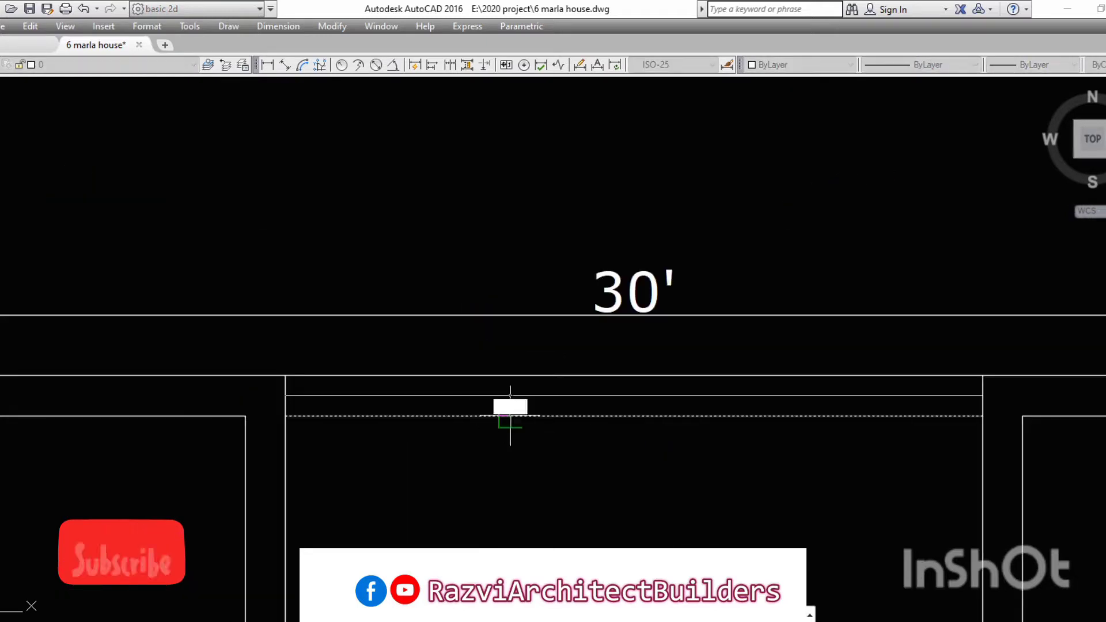
pyautogui.press('Escape')
# Step: Offset the vertical partition line between the middle rooms
pyautogui.write('o')
pyautogui.press('space')
pyautogui.scroll(-4, 493, 419)
pyautogui.scroll(3, 492, 403)
pyautogui.press('space')
pyautogui.click(551, 385)
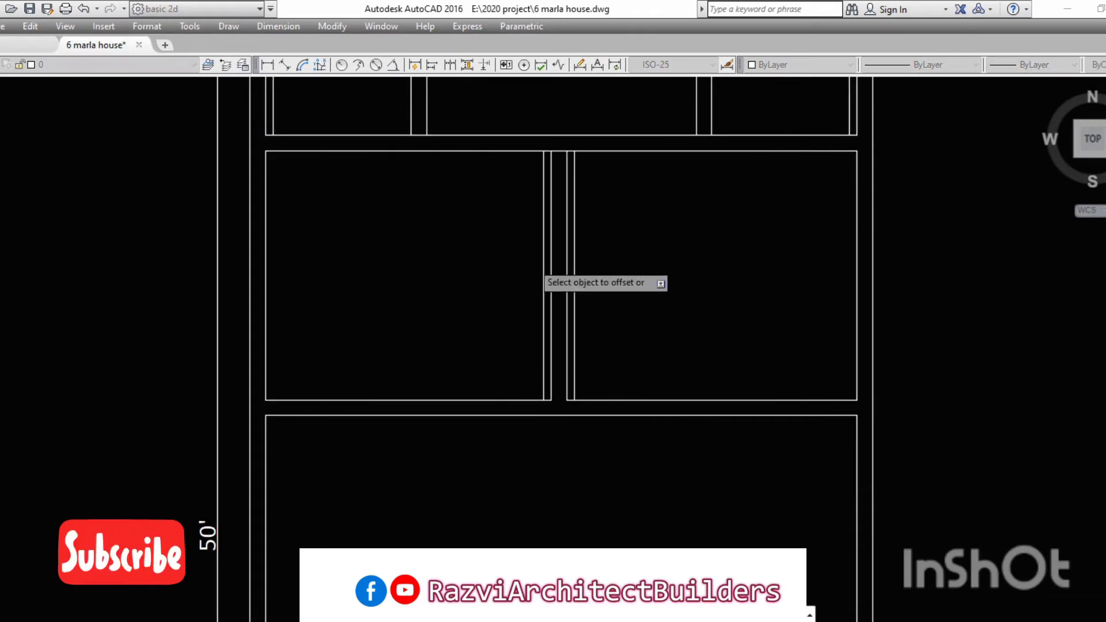
pyautogui.scroll(-3, 532, 268)
pyautogui.scroll(3, 596, 513)
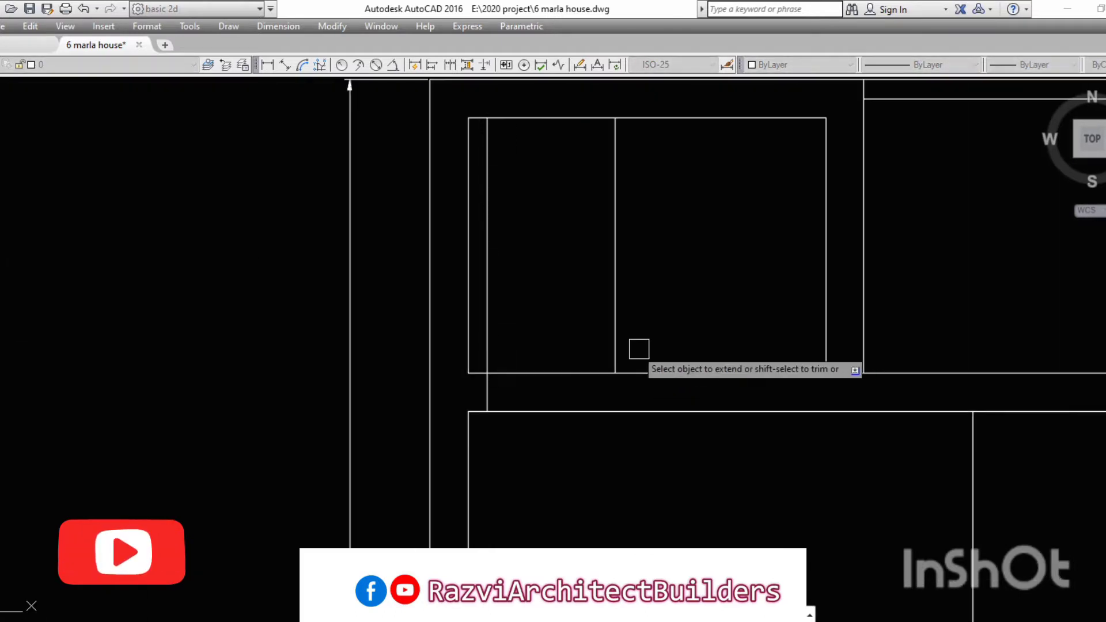
pyautogui.scroll(-3, 489, 305)
pyautogui.scroll(-2, 575, 259)
# Step: Extend the partition walls with crossing selections to meet the cross wall
pyautogui.scroll(-2, 679, 230)
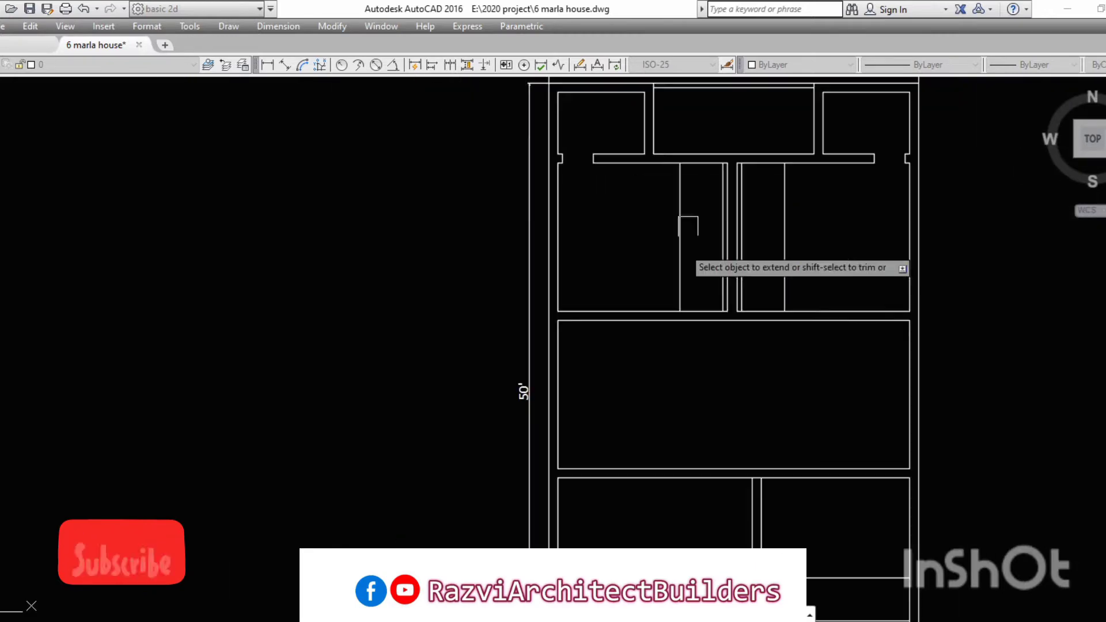
pyautogui.click(706, 280)
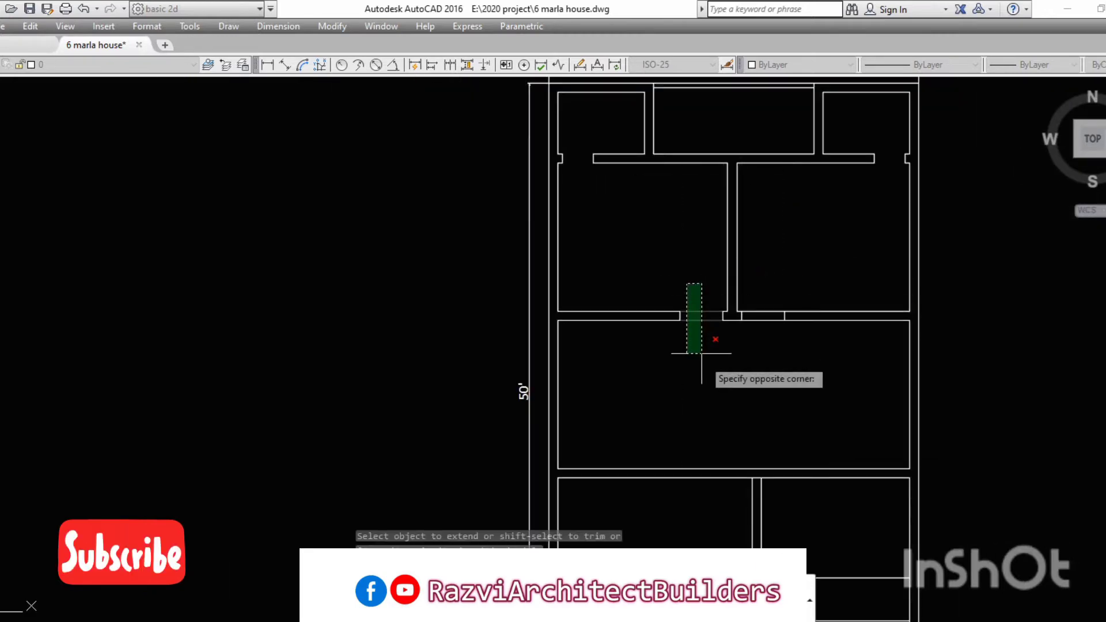
pyautogui.click(687, 350)
pyautogui.scroll(3, 760, 368)
pyautogui.scroll(2, 674, 414)
pyautogui.click(662, 499)
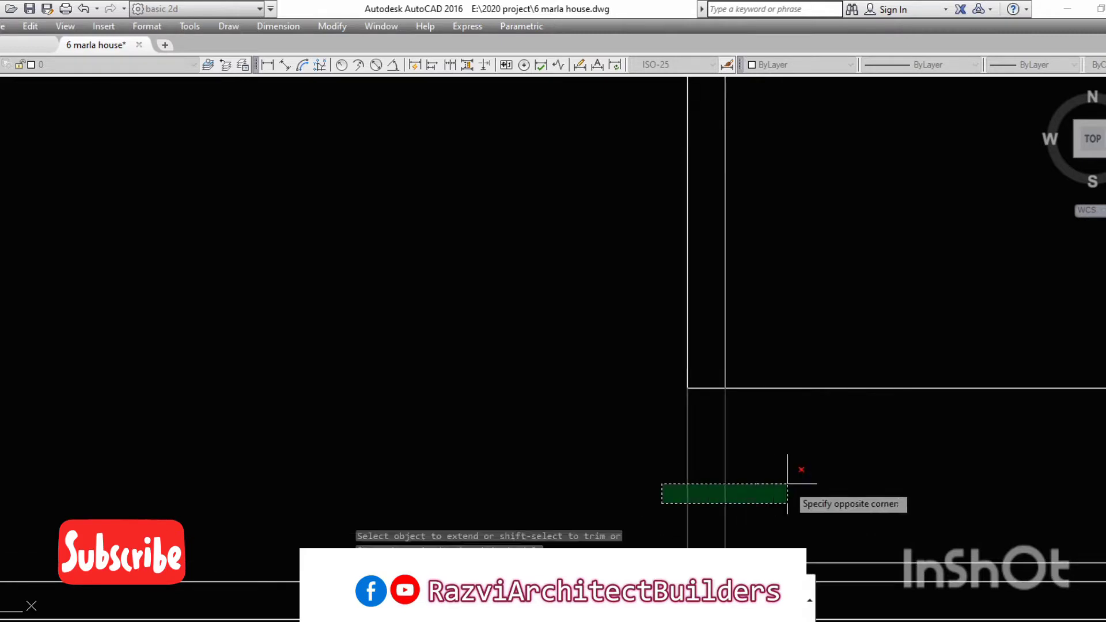
pyautogui.click(792, 482)
pyautogui.scroll(2, 748, 518)
pyautogui.scroll(2, 714, 490)
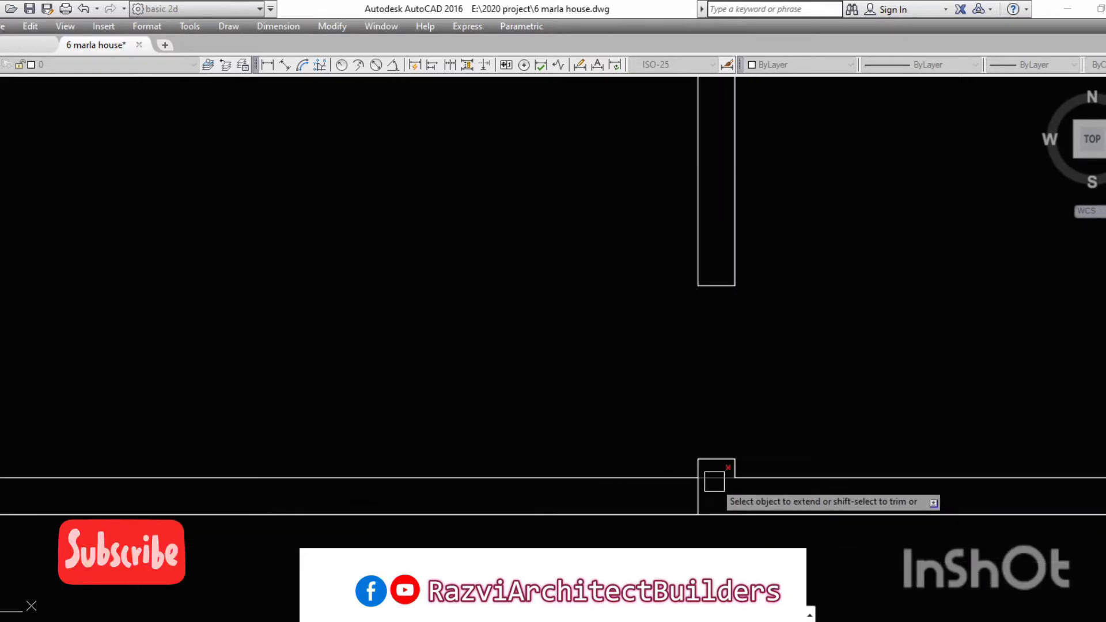
pyautogui.scroll(-3, 711, 473)
pyautogui.scroll(4, 730, 412)
pyautogui.scroll(-5, 745, 261)
pyautogui.scroll(3, 617, 244)
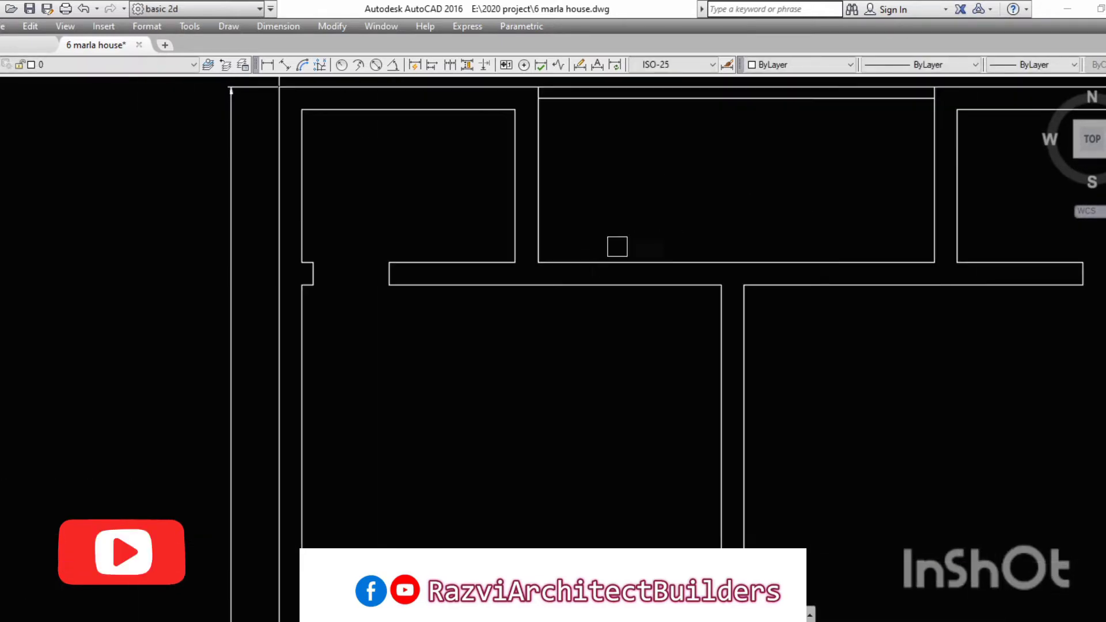
pyautogui.scroll(3, 616, 244)
# Step: Measure the central wall opening with DIMLINEAR, about 6' wide
pyautogui.write('dli')
pyautogui.press('Return')
pyautogui.click(491, 308)
pyautogui.click(783, 308)
pyautogui.press('Escape')
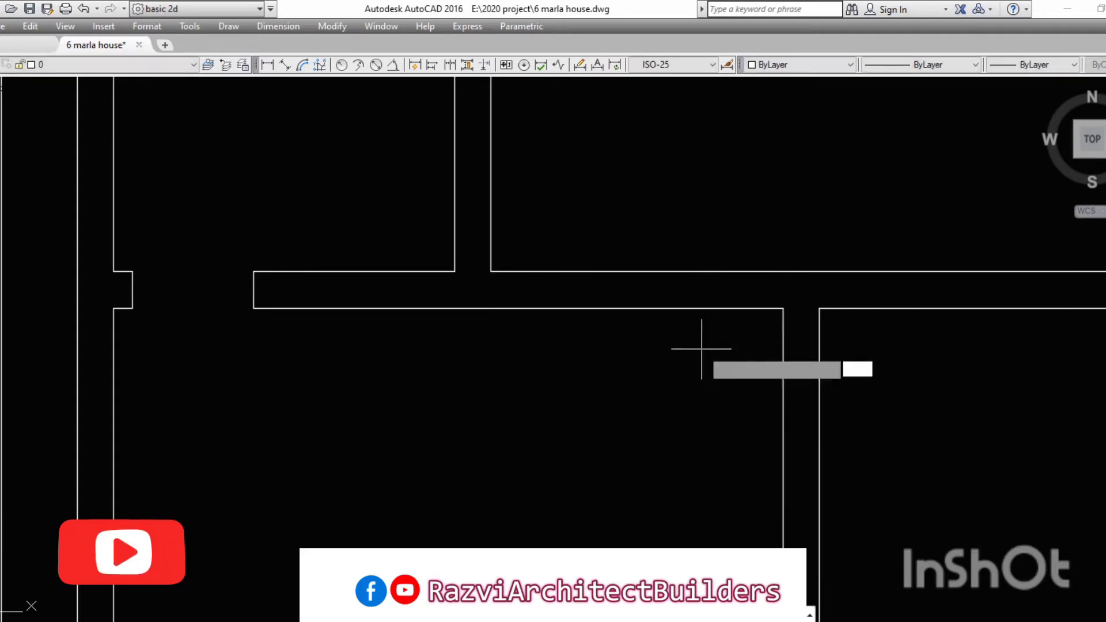
pyautogui.press('Return')
pyautogui.click(491, 271)
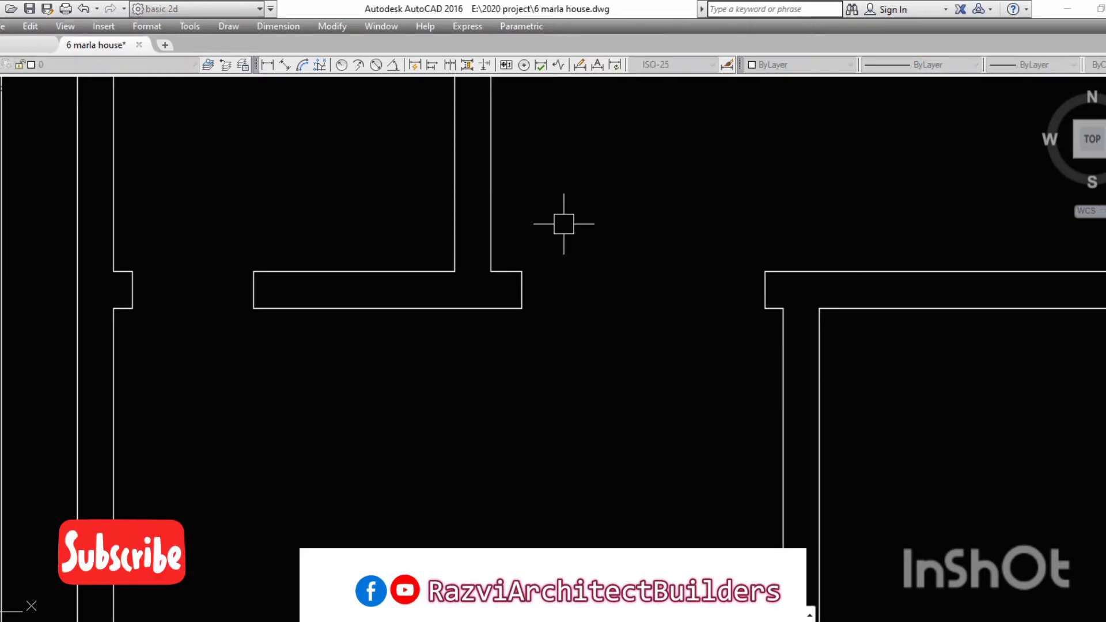
pyautogui.scroll(-2, 518, 276)
pyautogui.write('o')
pyautogui.press('Return')
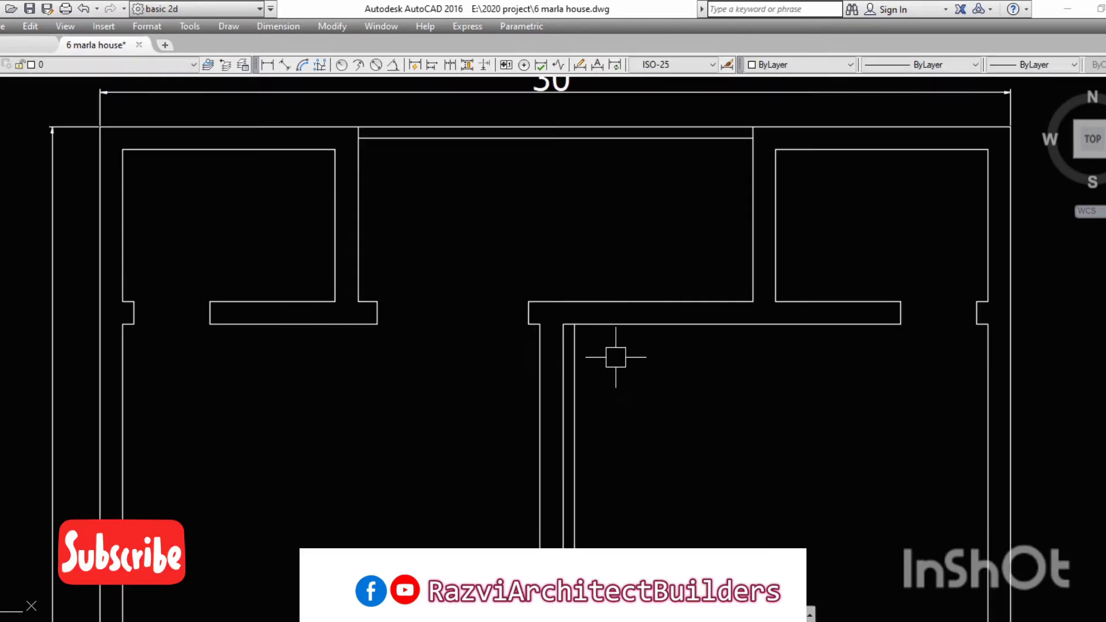
# Step: Offset the wall lines to mark the door opening edges between the upper rooms
pyautogui.press('Return')
pyautogui.write('ex')
pyautogui.press('Return')
pyautogui.press('Return')
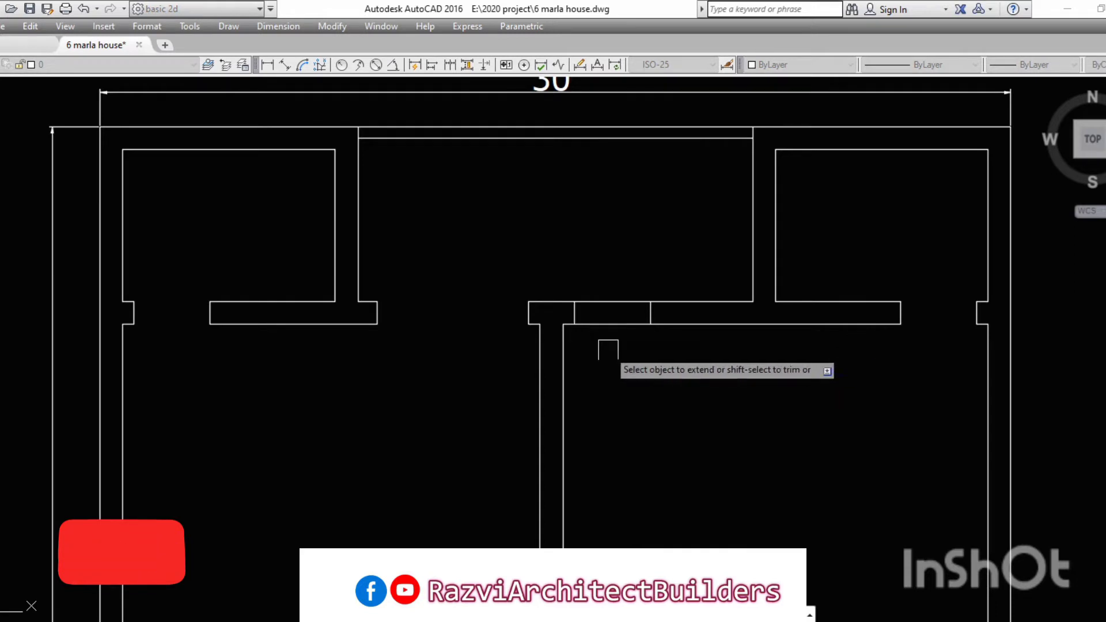
pyautogui.press('Escape')
pyautogui.scroll(3, 662, 305)
pyautogui.write('o')
pyautogui.press('Return')
pyautogui.press('Return')
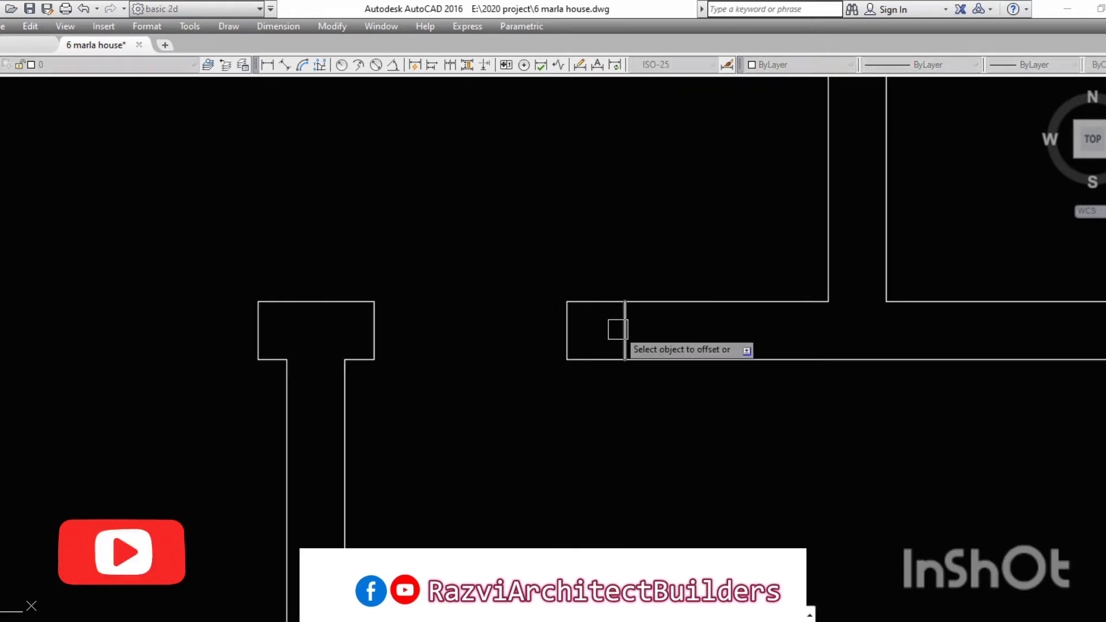
pyautogui.click(720, 338)
pyautogui.scroll(-4, 725, 311)
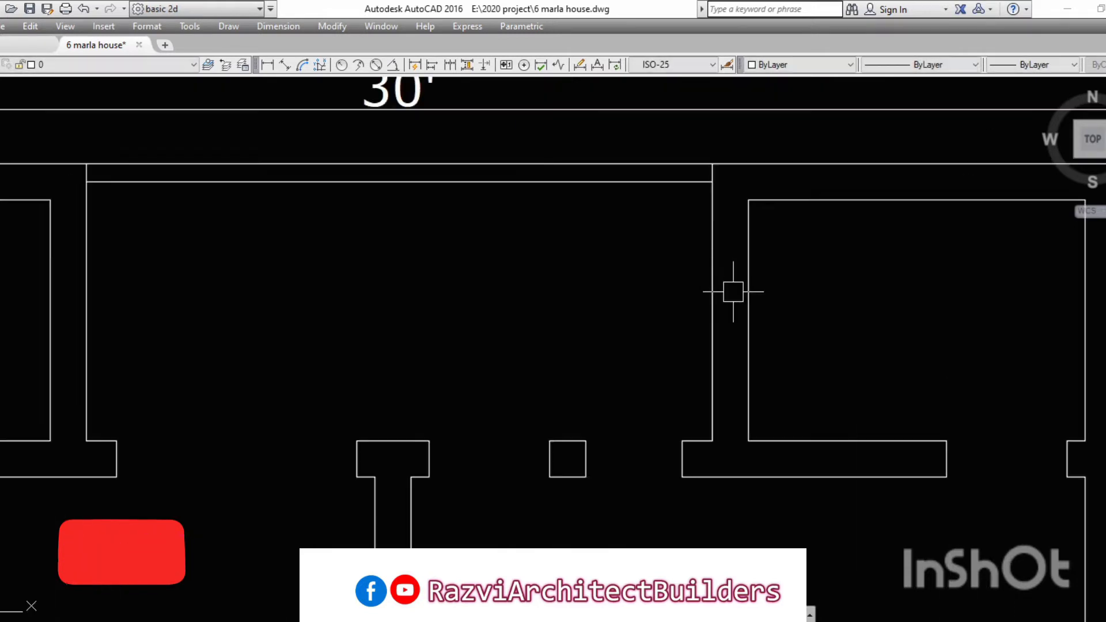
pyautogui.click(489, 320)
pyautogui.press('Return')
pyautogui.write('o')
pyautogui.press('Return')
pyautogui.press('Return')
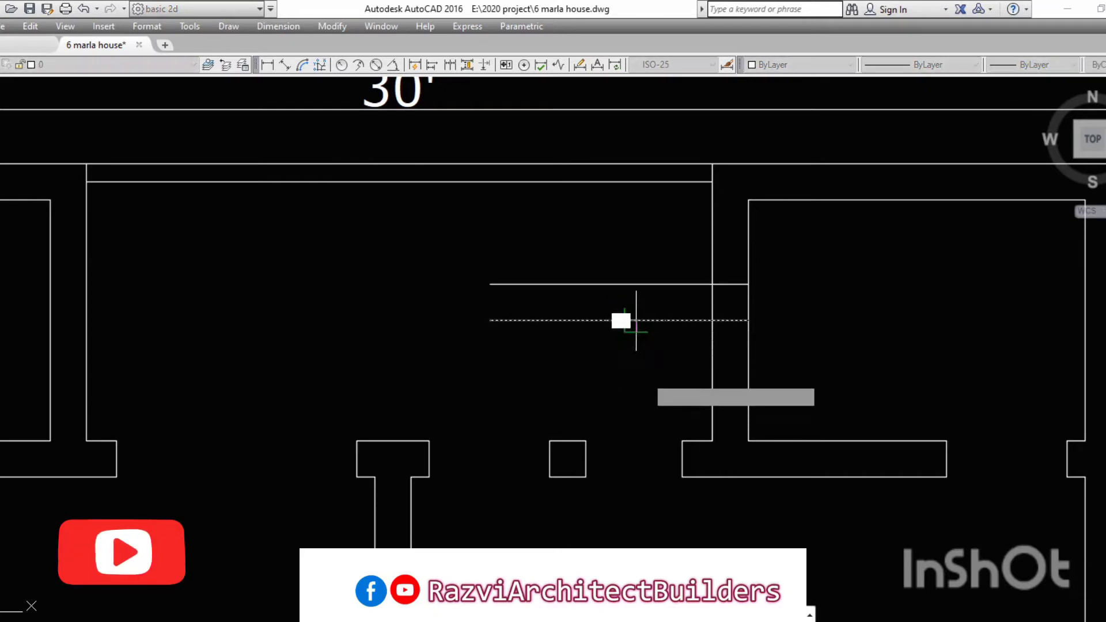
pyautogui.click(636, 320)
# Step: Trim the wall segment out of the doorway
pyautogui.write('tr')
pyautogui.press('Return')
pyautogui.click(663, 253)
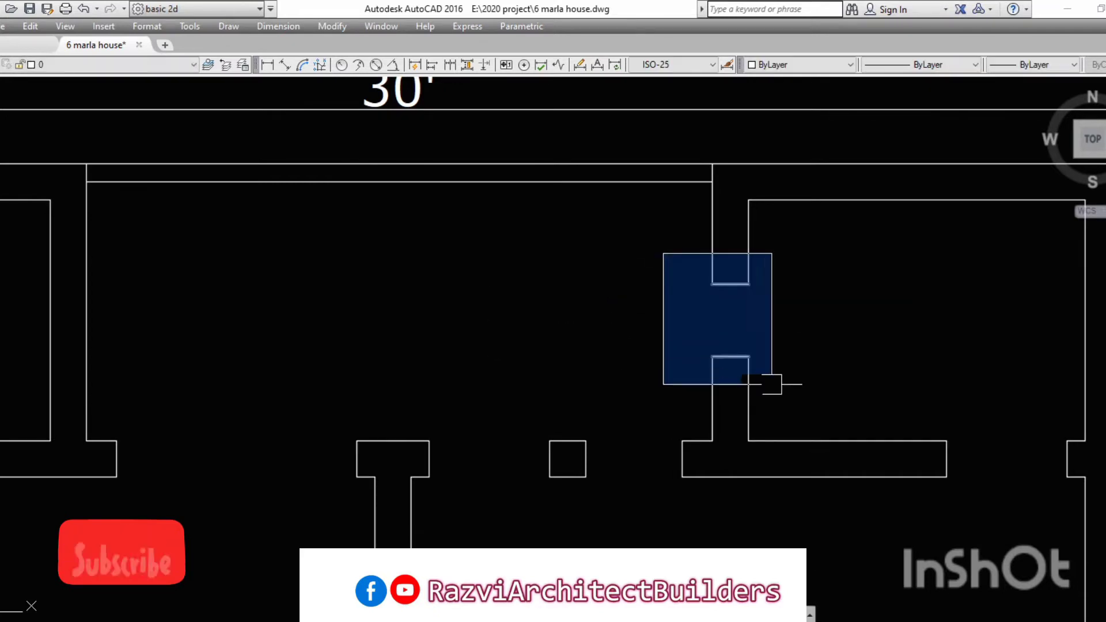
# Step: Mirror the two door opening lines onto the opposite wall
pyautogui.click(772, 384)
pyautogui.write('mi')
pyautogui.press('Return')
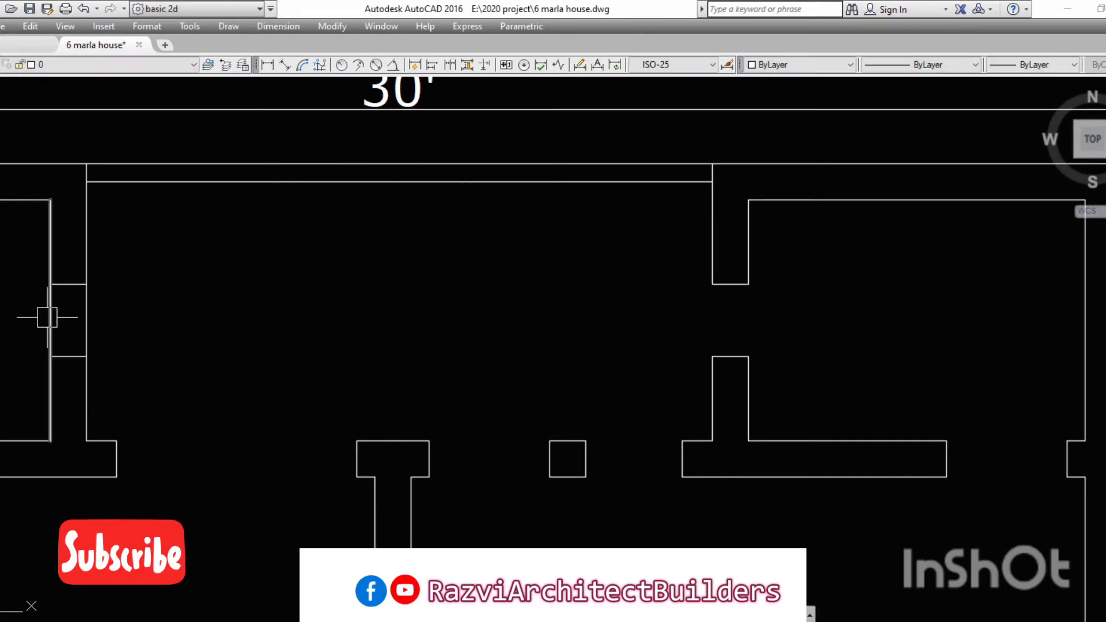
pyautogui.scroll(-5, 173, 345)
pyautogui.scroll(3, 246, 304)
pyautogui.scroll(2, 246, 303)
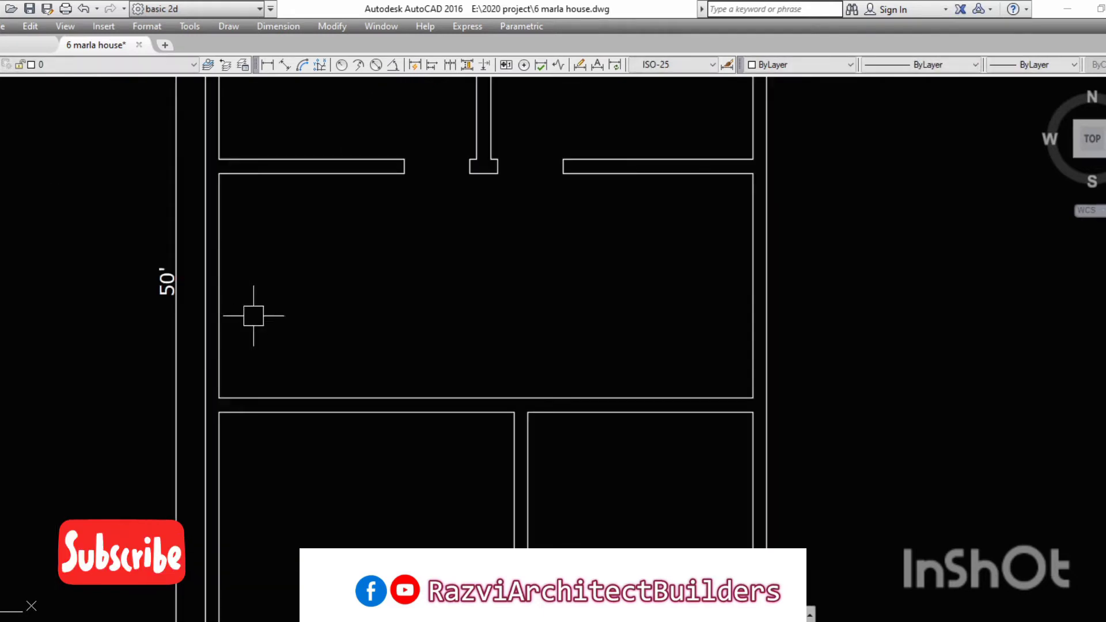
pyautogui.scroll(2, 250, 311)
pyautogui.scroll(-4, 639, 311)
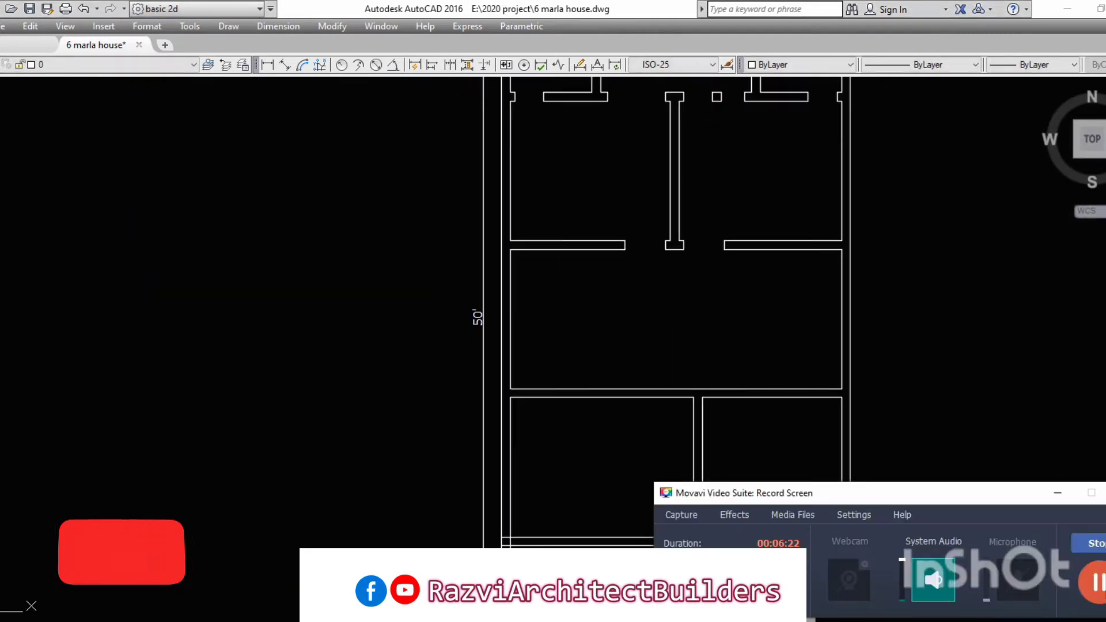
# Step: Offset the left wall line 3' into the room and trim it at the corner
pyautogui.scroll(-1, 858, 567)
pyautogui.click(566, 375)
pyautogui.click(617, 388)
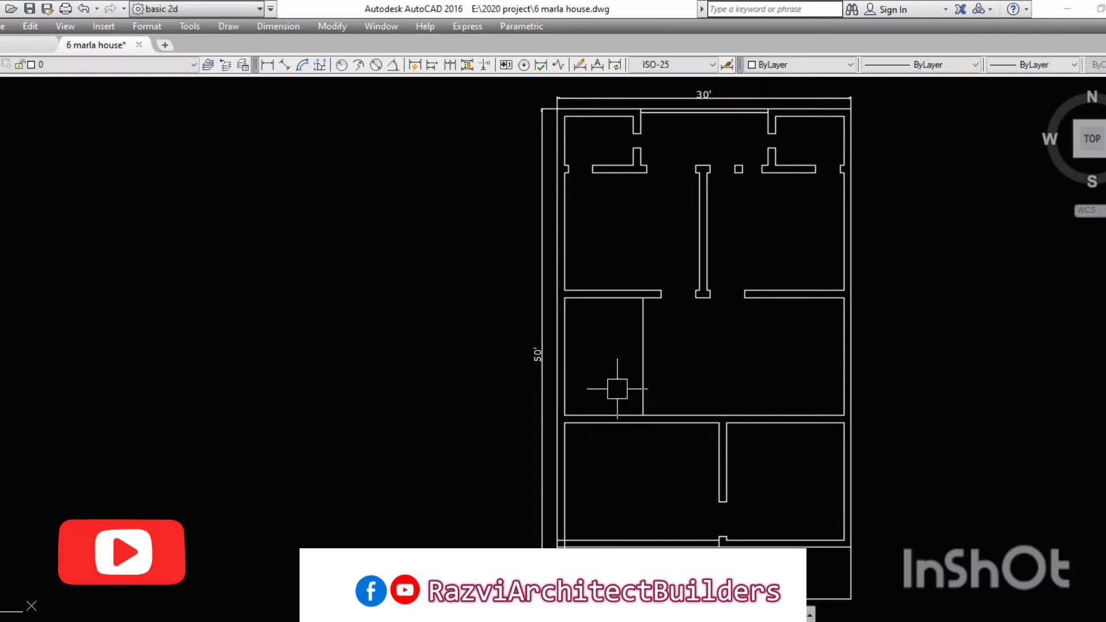
pyautogui.scroll(4, 630, 302)
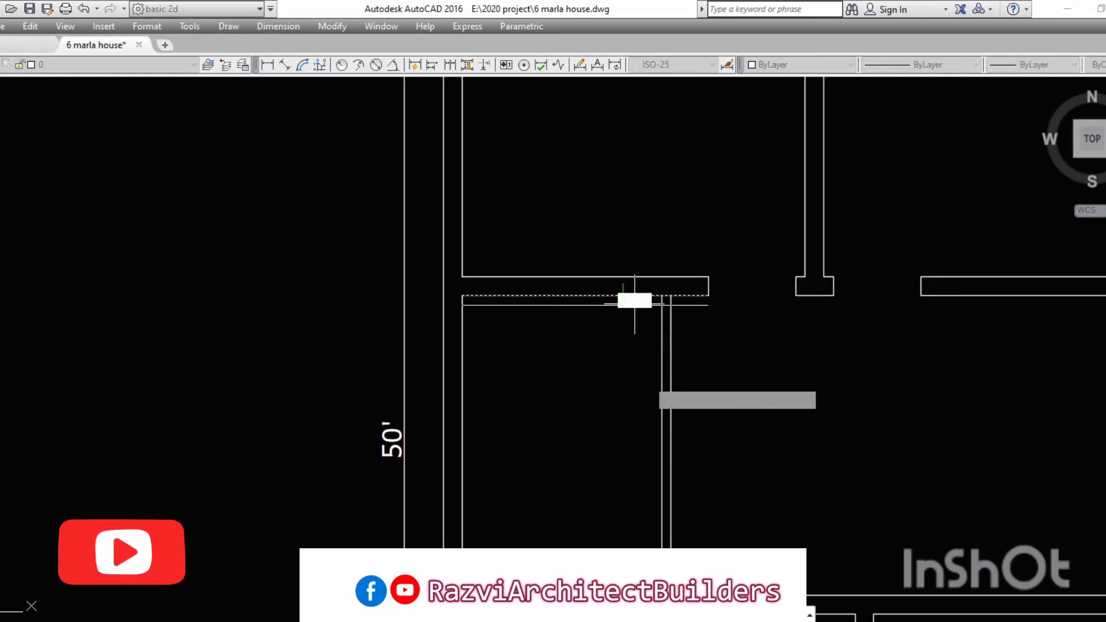
pyautogui.write("3'")
pyautogui.click(710, 357)
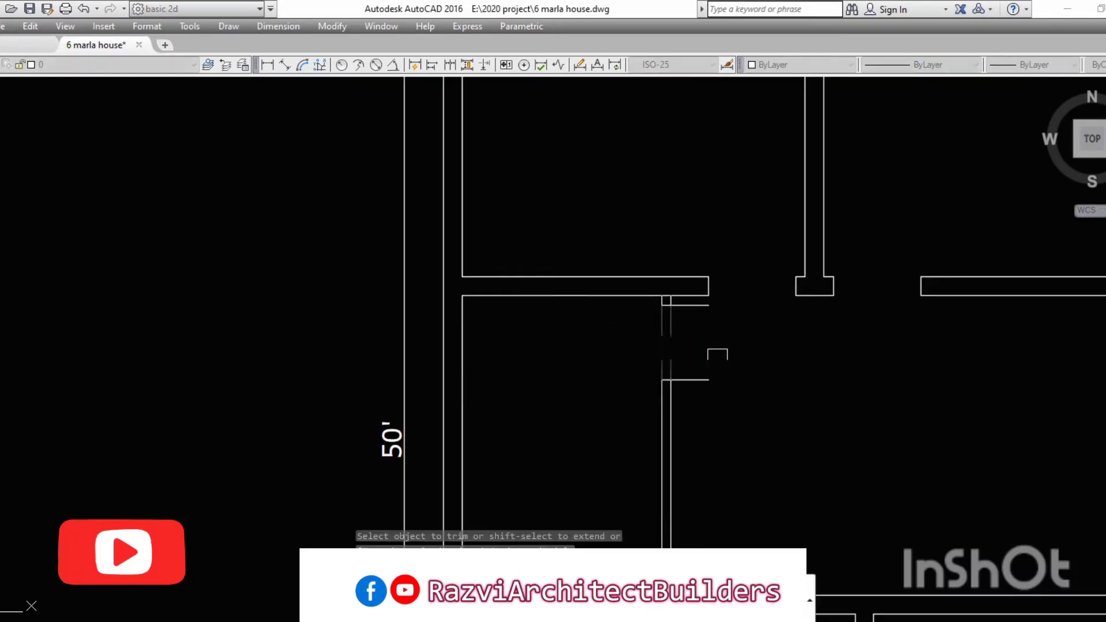
pyautogui.scroll(-3, 708, 342)
pyautogui.press('Escape')
# Step: Offset the bottom room wall line 2 upward to form a new partition wall
pyautogui.write('o')
pyautogui.press('Return')
pyautogui.write('2')
pyautogui.press('Return')
pyautogui.click(611, 485)
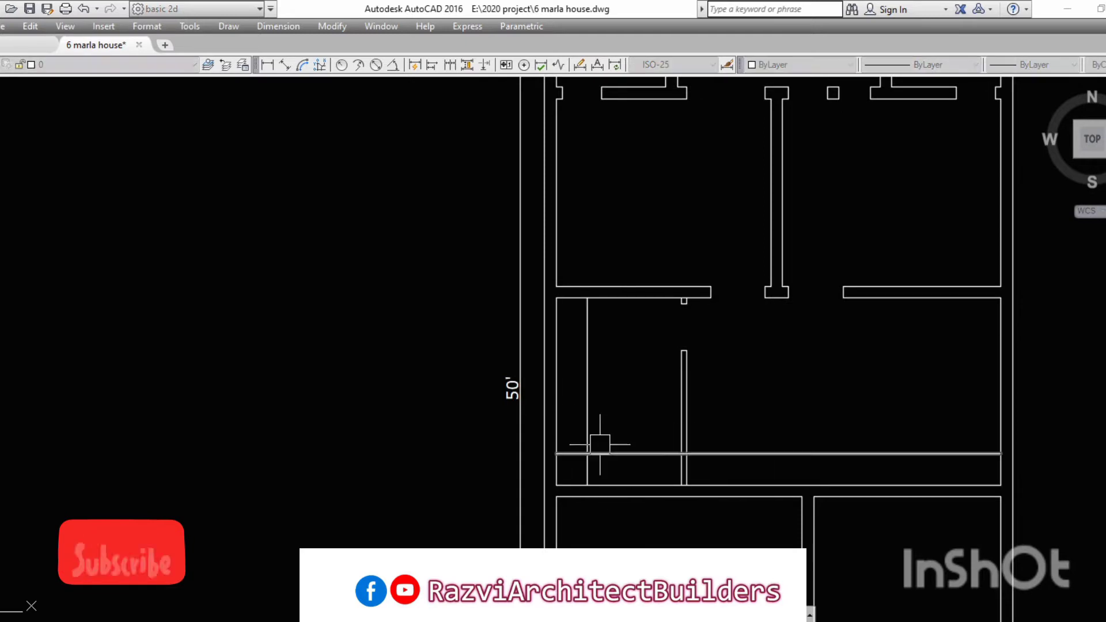
pyautogui.click(599, 444)
pyautogui.press('Escape')
# Step: Trim the extra wall line pieces at the new room partitions
pyautogui.write('f')
pyautogui.press('Return')
pyautogui.write('tr')
pyautogui.press('Return')
pyautogui.press('Return')
pyautogui.click(743, 453)
pyautogui.moveTo(829, 557); pyautogui.dragTo(673, 434, button='middle')
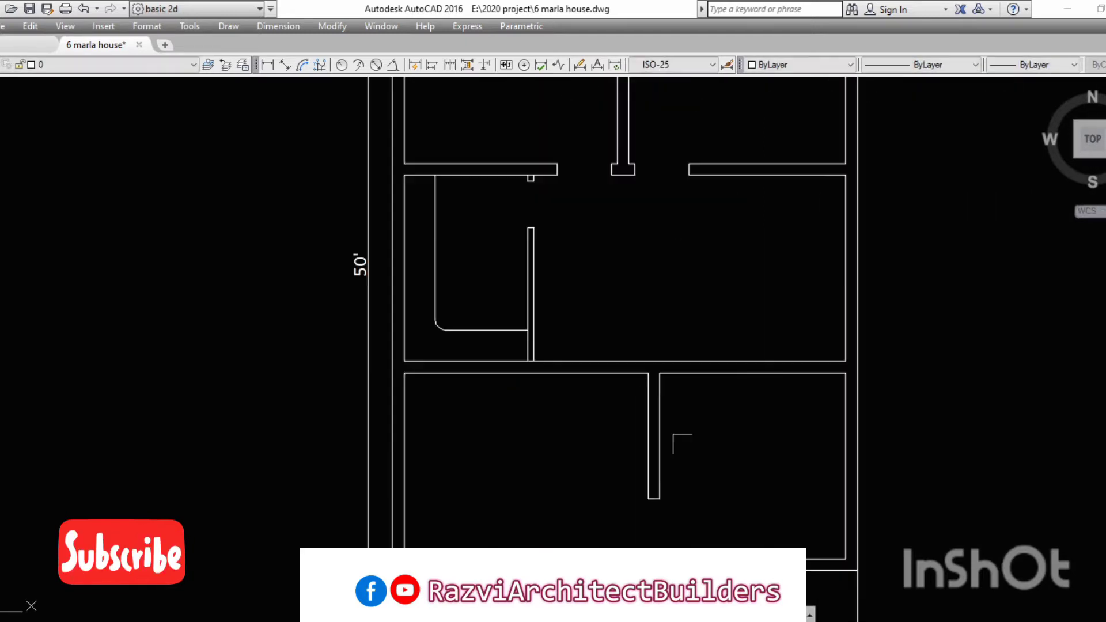
pyautogui.scroll(2, 626, 398)
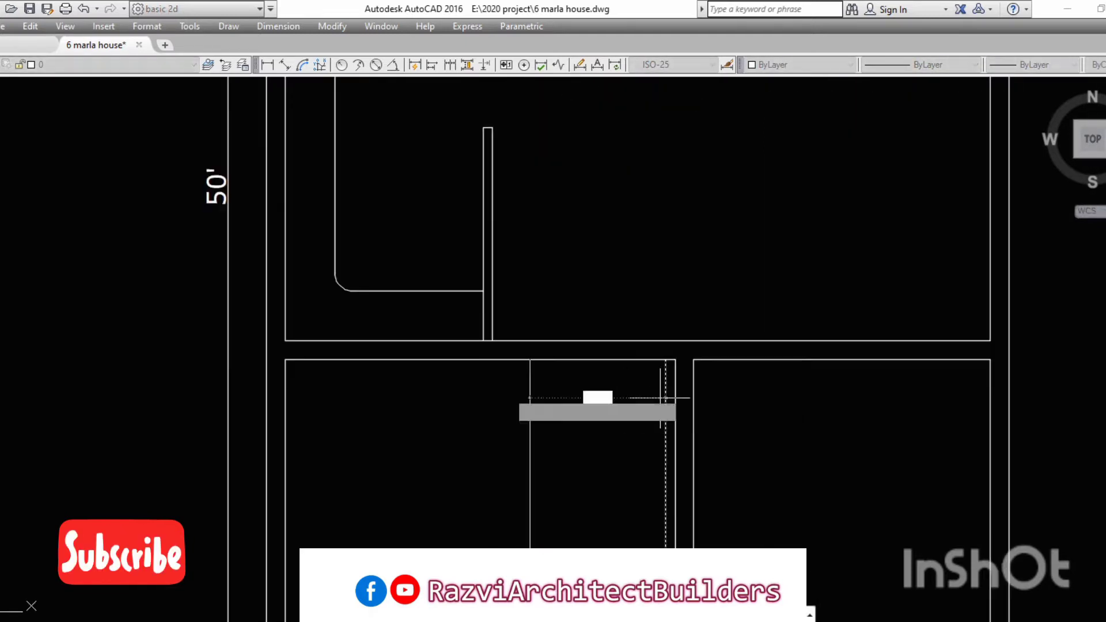
pyautogui.click(531, 382)
pyautogui.click(661, 383)
pyautogui.scroll(-2, 472, 328)
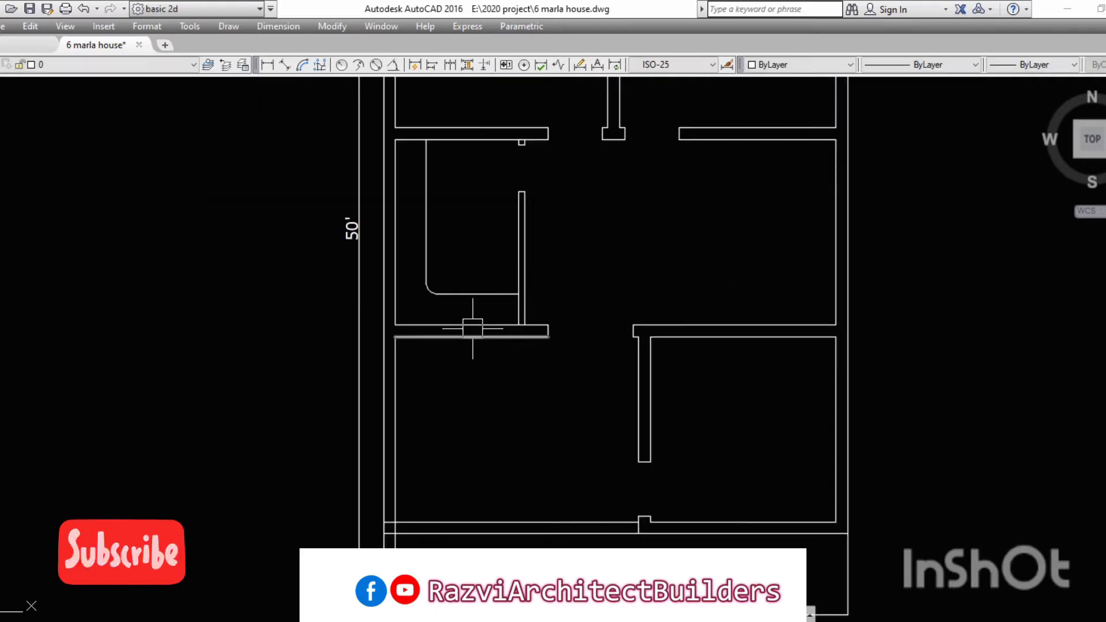
pyautogui.press('Escape')
# Step: Cut a doorway 2 wide into the left top room wall between two jamb lines
pyautogui.write('l')
pyautogui.press('Return')
pyautogui.scroll(2, 452, 400)
pyautogui.write('2')
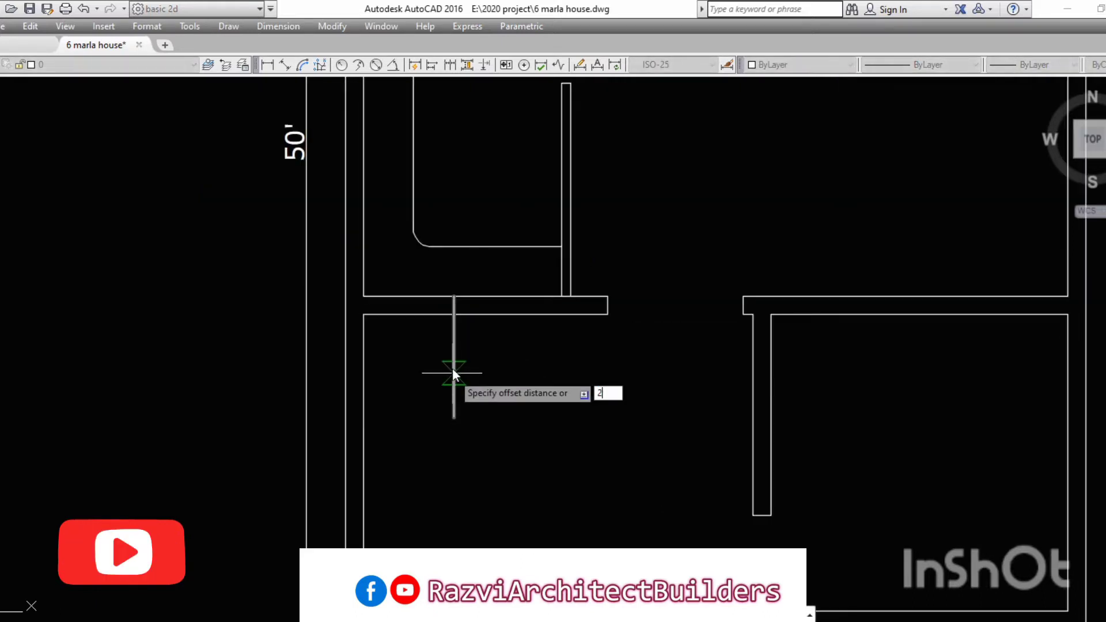
pyautogui.press('Return')
pyautogui.click(454, 375)
pyautogui.click(426, 369)
pyautogui.click(404, 380)
pyautogui.click(449, 368)
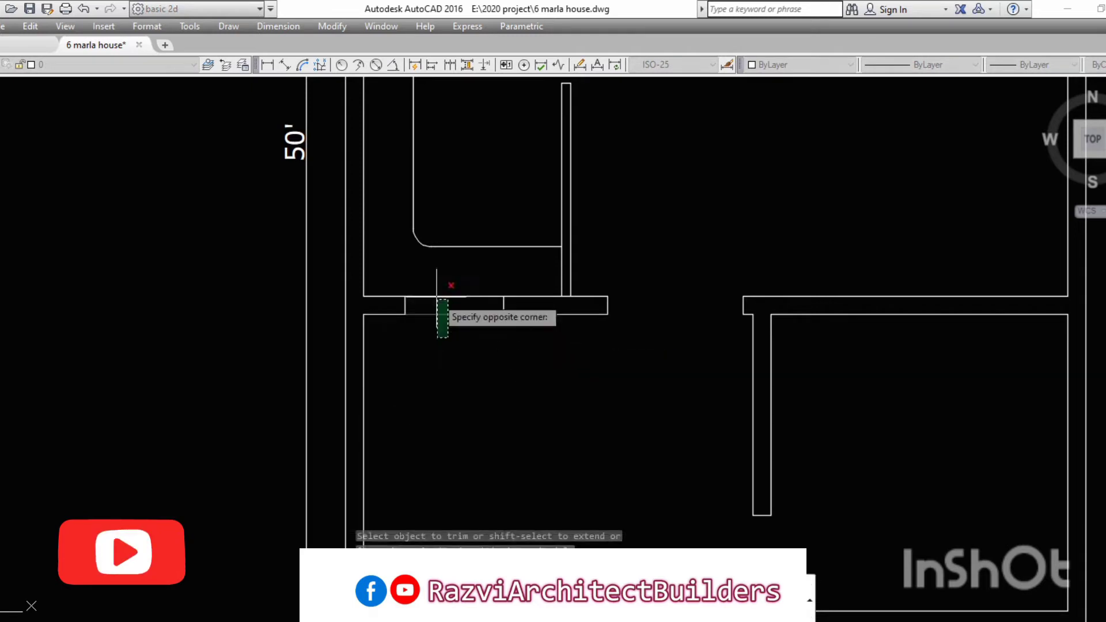
pyautogui.click(446, 302)
pyautogui.scroll(-3, 605, 334)
pyautogui.scroll(3, 733, 496)
pyautogui.scroll(4, 767, 464)
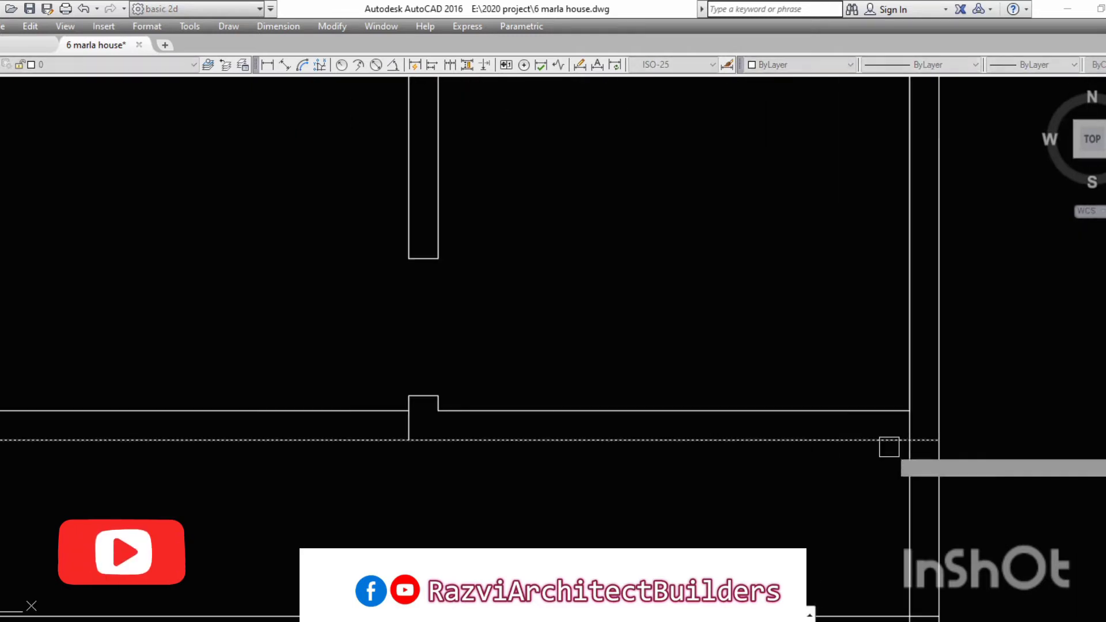
pyautogui.scroll(-2, 897, 507)
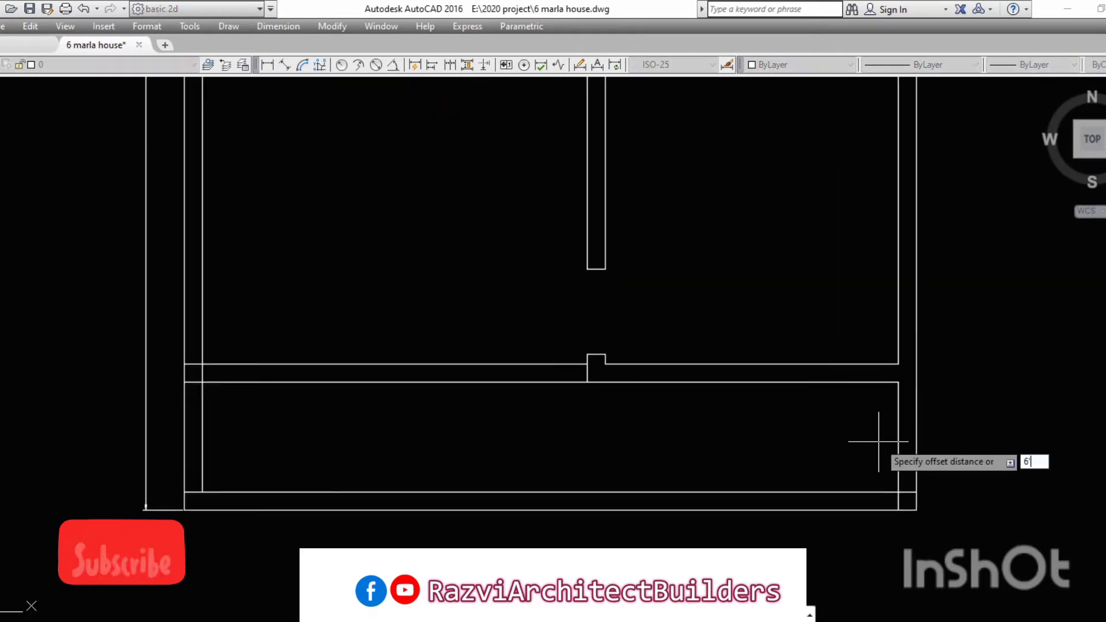
# Step: Fillet the bottom-right corner walls and extend the vertical line to close the small room
pyautogui.write('f')
pyautogui.press('Return')
pyautogui.click(752, 455)
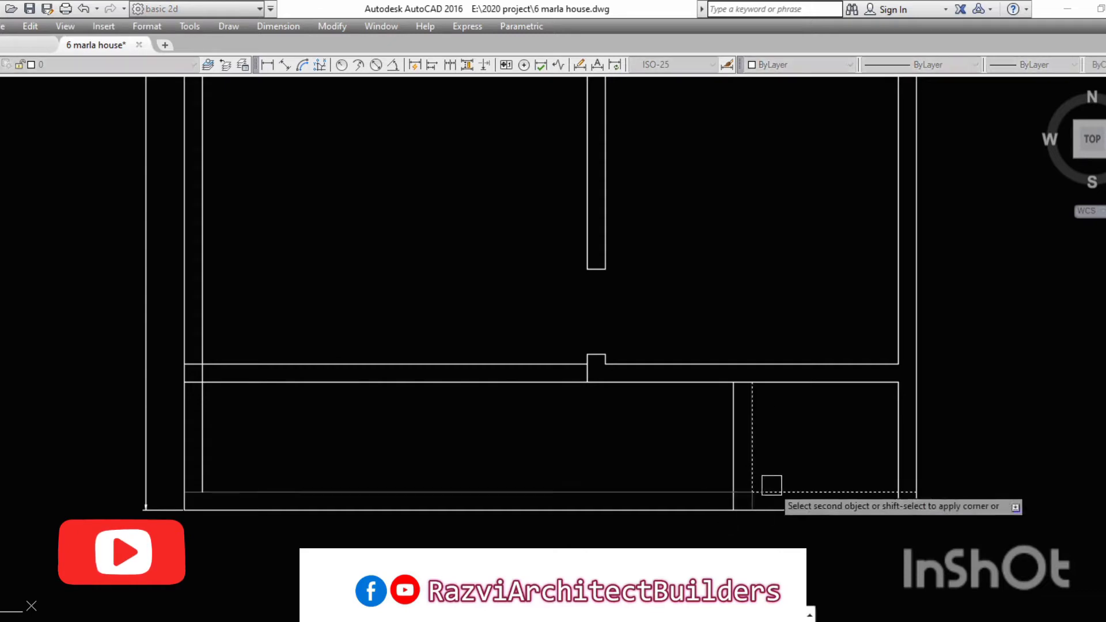
pyautogui.click(899, 461)
pyautogui.scroll(2, 736, 376)
pyautogui.scroll(4, 737, 375)
pyautogui.scroll(-4, 859, 403)
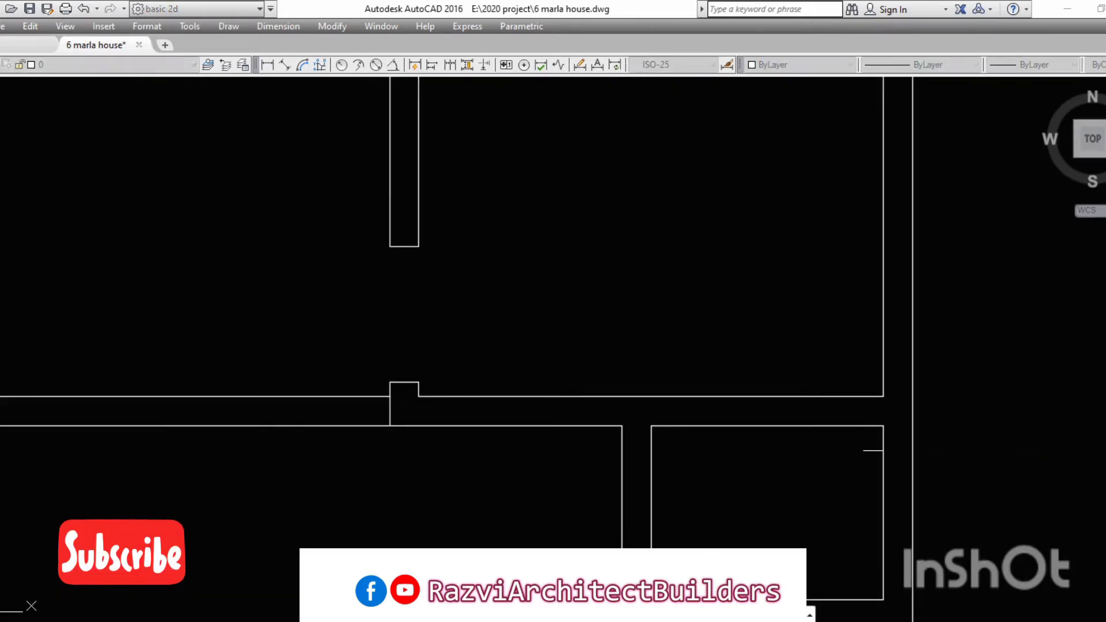
pyautogui.click(771, 452)
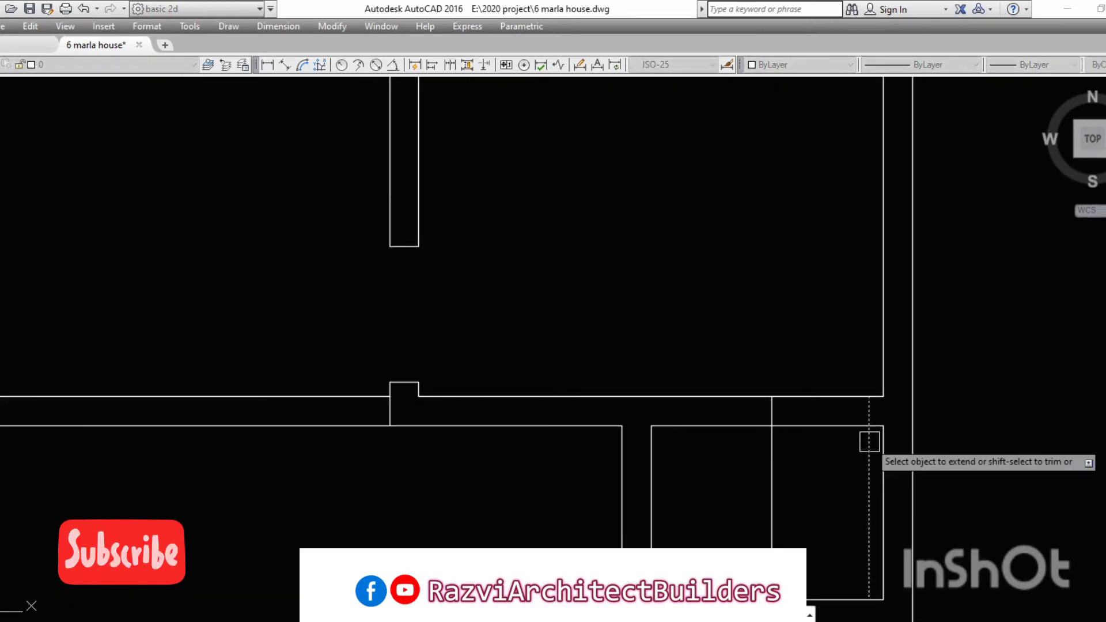
pyautogui.scroll(-3, 820, 462)
pyautogui.press('Escape')
pyautogui.write('tr')
pyautogui.press('Return')
pyautogui.press('Return')
pyautogui.scroll(2, 456, 495)
# Step: Offset a wall line 4' and lengthen the horizontal line to the outer wall
pyautogui.scroll(-2, 451, 474)
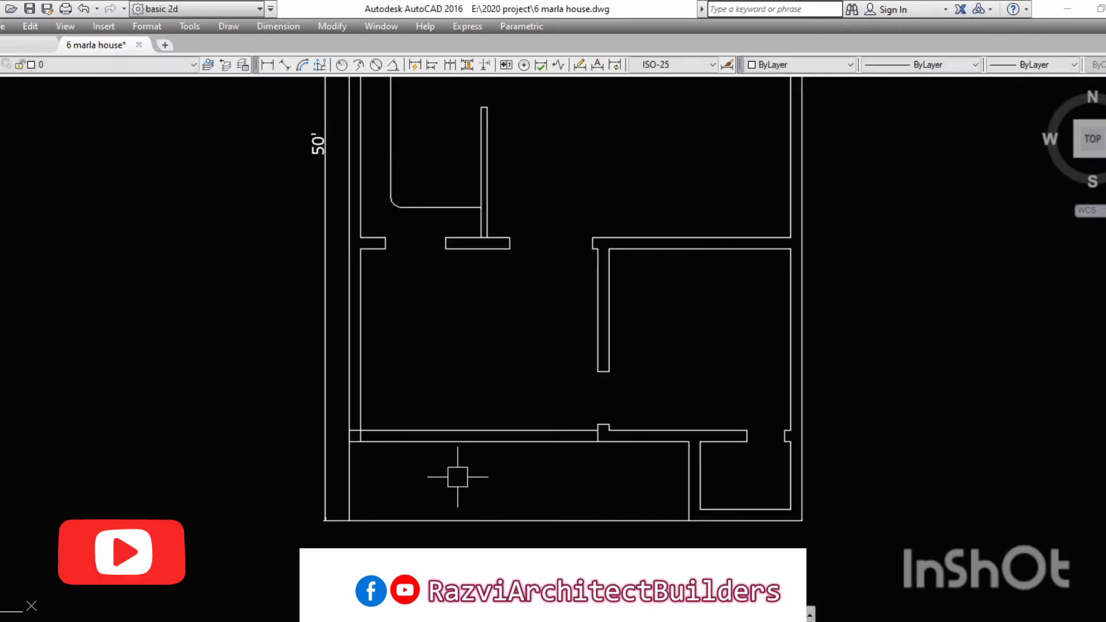
pyautogui.scroll(3, 597, 420)
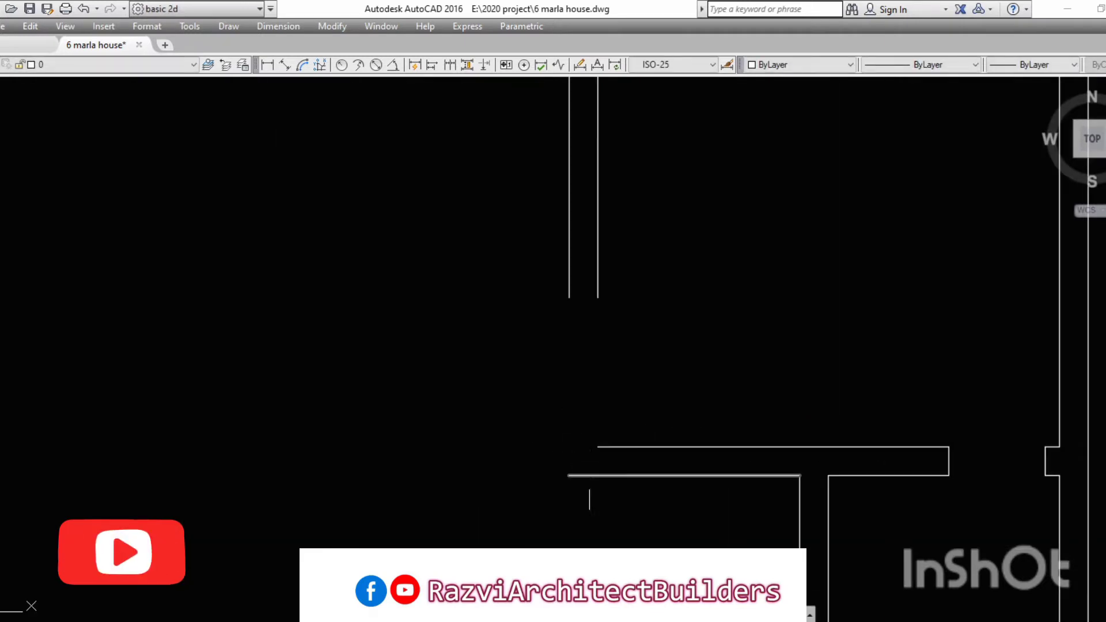
pyautogui.write('o')
pyautogui.press('Return')
pyautogui.write("4'")
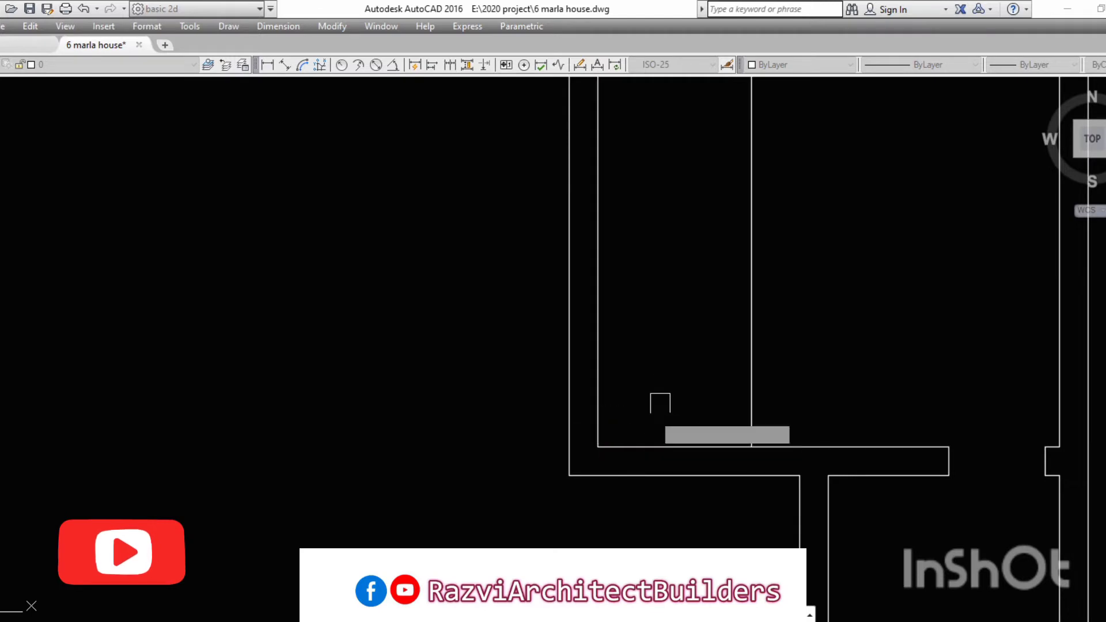
pyautogui.click(612, 293)
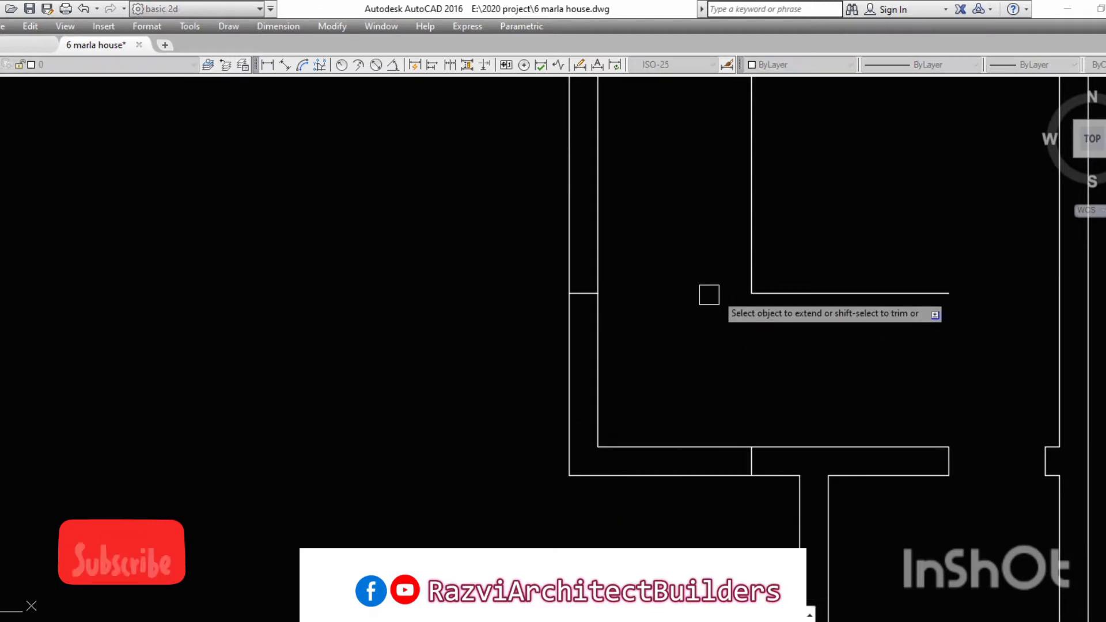
pyautogui.click(649, 412)
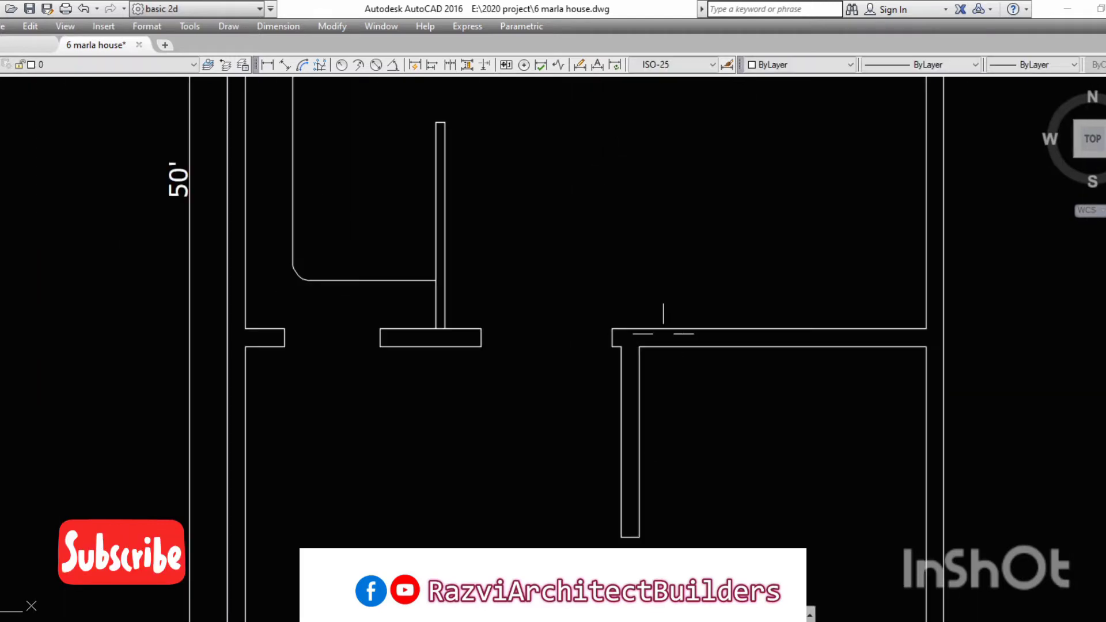
# Step: Extend the short bottom wall line across to the far wall
pyautogui.write('o')
pyautogui.press('Return')
pyautogui.scroll(4, 589, 357)
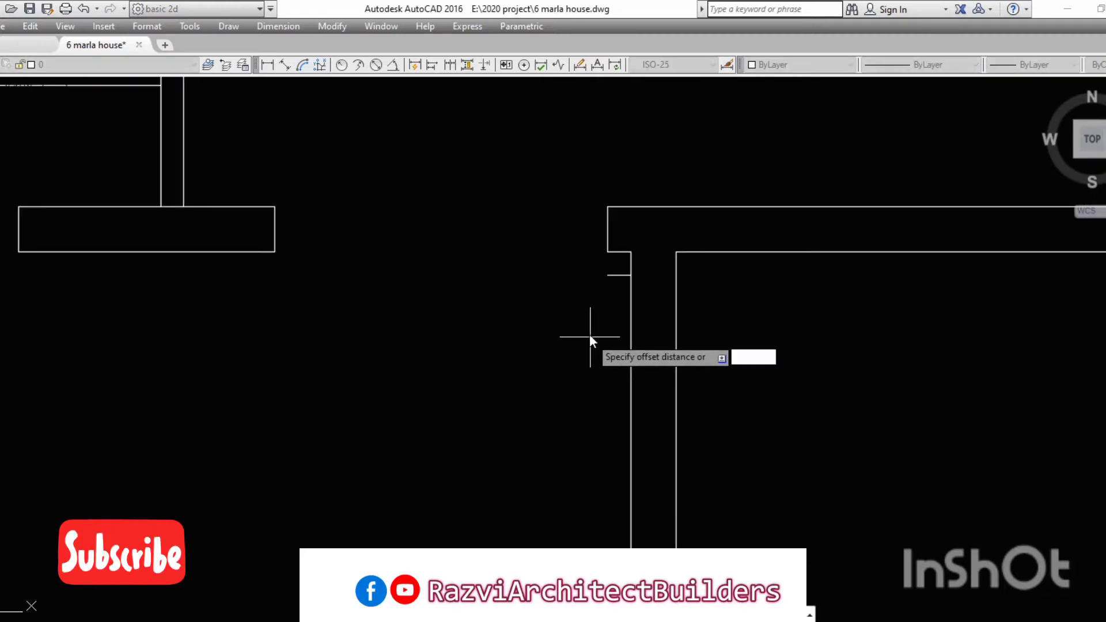
pyautogui.press('Escape')
pyautogui.write('ex')
pyautogui.press('Return')
pyautogui.scroll(3, 602, 498)
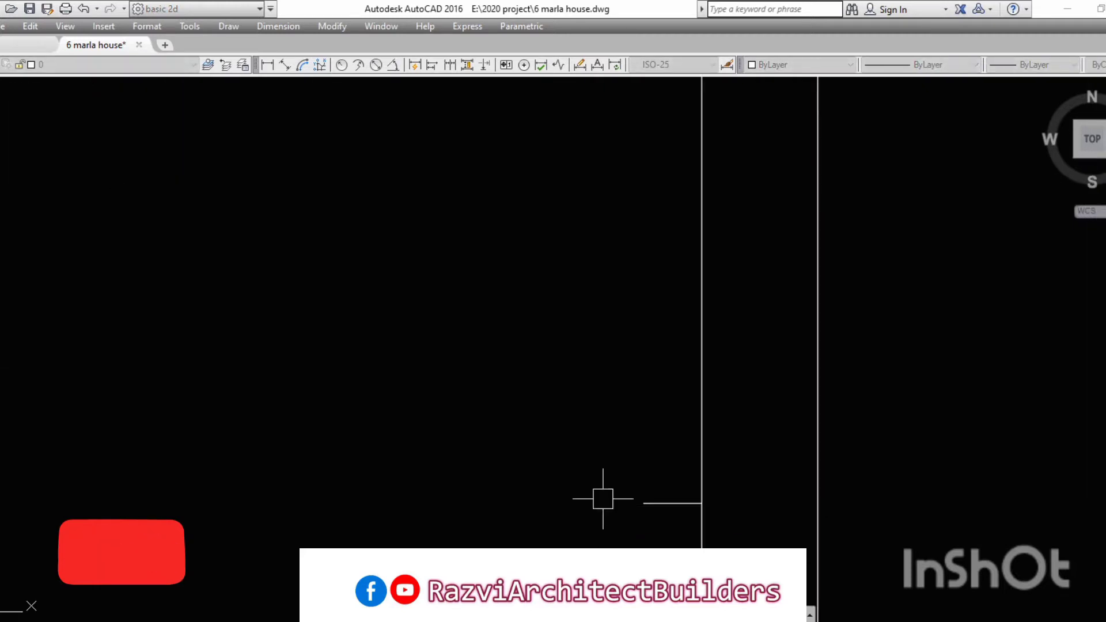
pyautogui.press('Escape')
pyautogui.click(653, 505)
pyautogui.click(809, 504)
# Step: Offset the lengthened line 3'-6" upward and trim the wall segments
pyautogui.press('Escape')
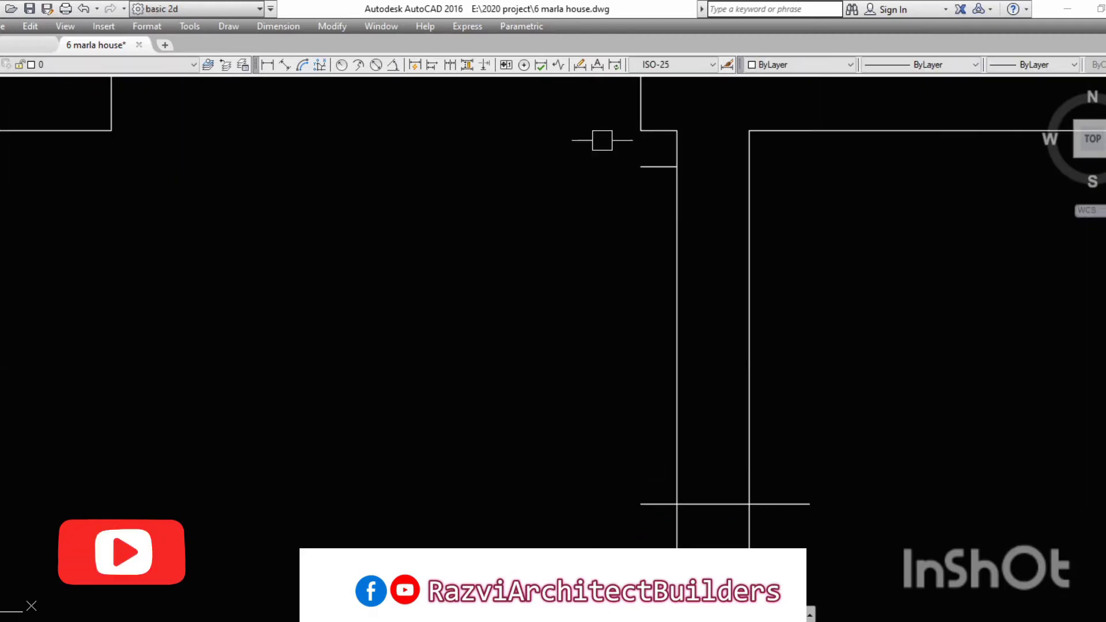
pyautogui.press('Return')
pyautogui.click(704, 504)
pyautogui.click(706, 316)
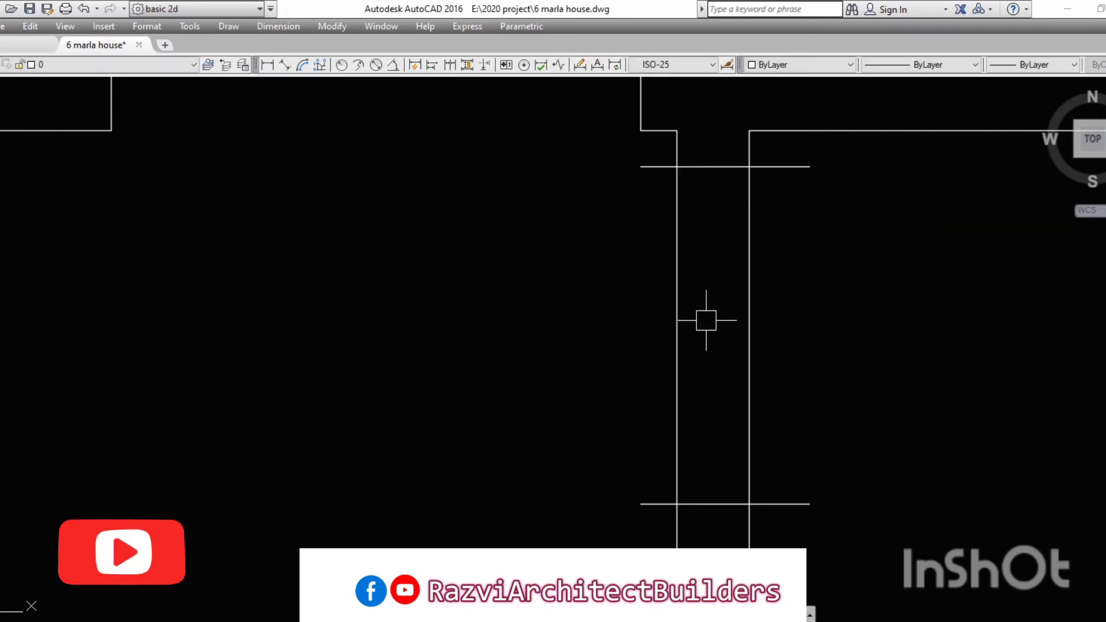
pyautogui.press('Escape')
pyautogui.write('tr')
pyautogui.press('Return')
pyautogui.scroll(-3, 298, 449)
pyautogui.press('Escape')
# Step: Extend the remaining partition wall line to meet the adjoining wall
pyautogui.write('o')
pyautogui.press('Return')
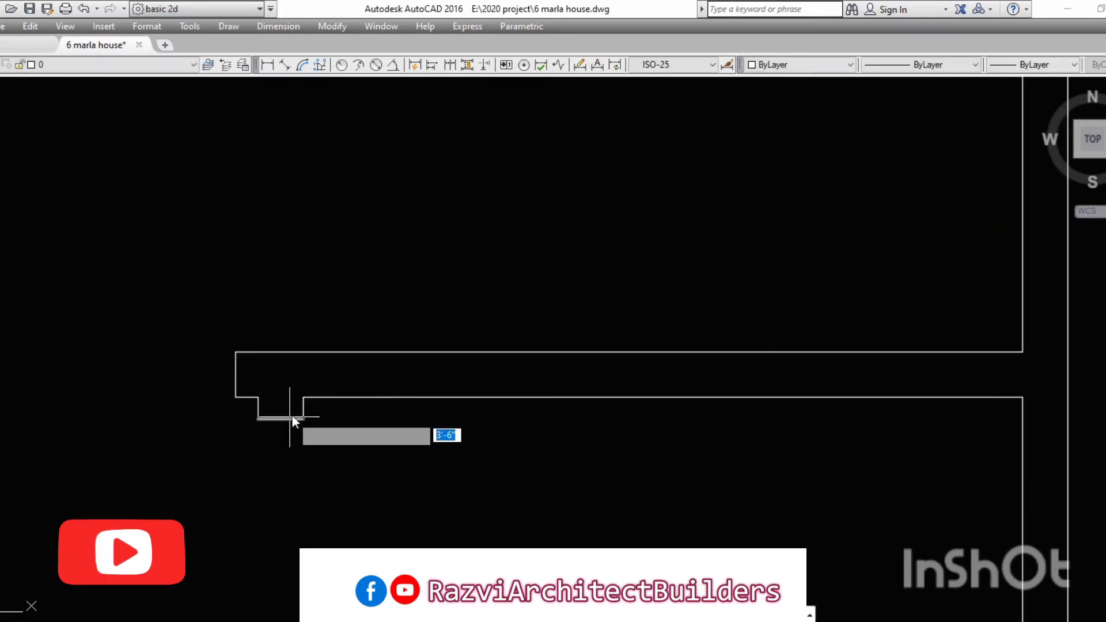
pyautogui.scroll(-2, 301, 400)
pyautogui.scroll(3, 1049, 446)
pyautogui.press('Escape')
pyautogui.write('ex')
pyautogui.press('Return')
pyautogui.press('Return')
pyautogui.scroll(2, 363, 424)
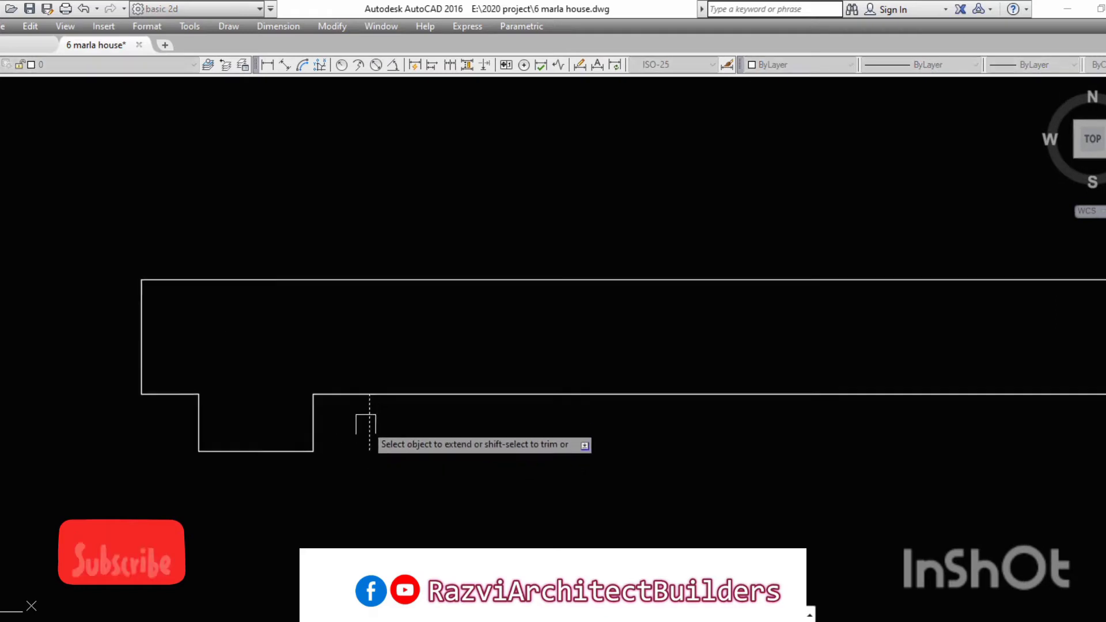
pyautogui.scroll(2, 368, 438)
pyautogui.scroll(2, 645, 389)
pyautogui.click(646, 388)
# Step: Zoom out and select every object in the drawing
pyautogui.scroll(-3, 321, 409)
pyautogui.scroll(-2, 543, 247)
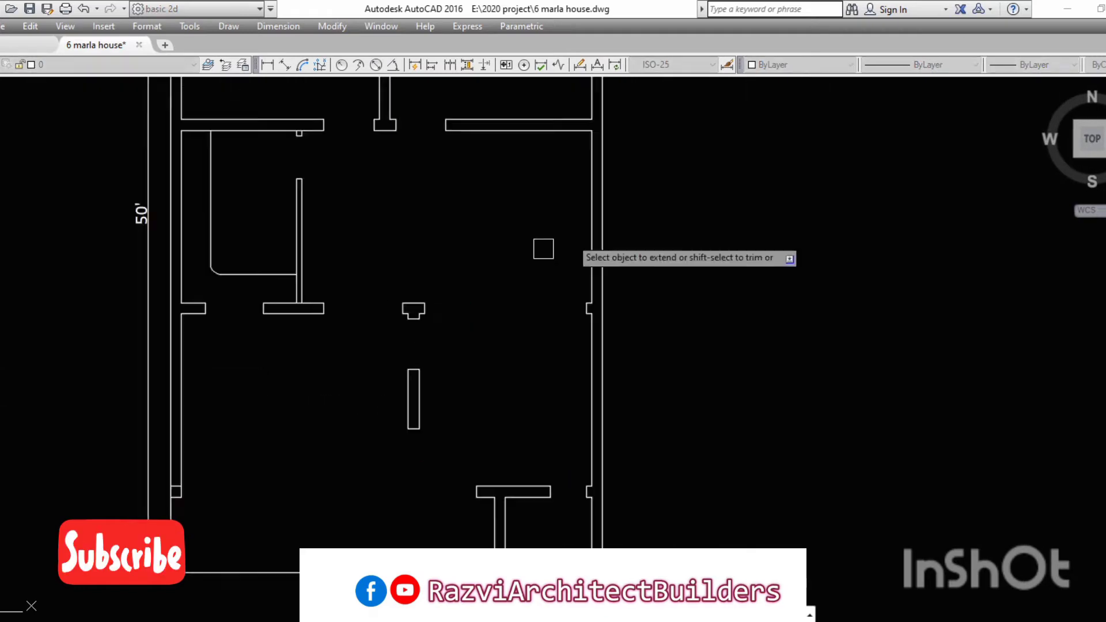
pyautogui.scroll(-1, 378, 306)
pyautogui.scroll(-3, 506, 247)
pyautogui.hotkey('ctrl', 'a')
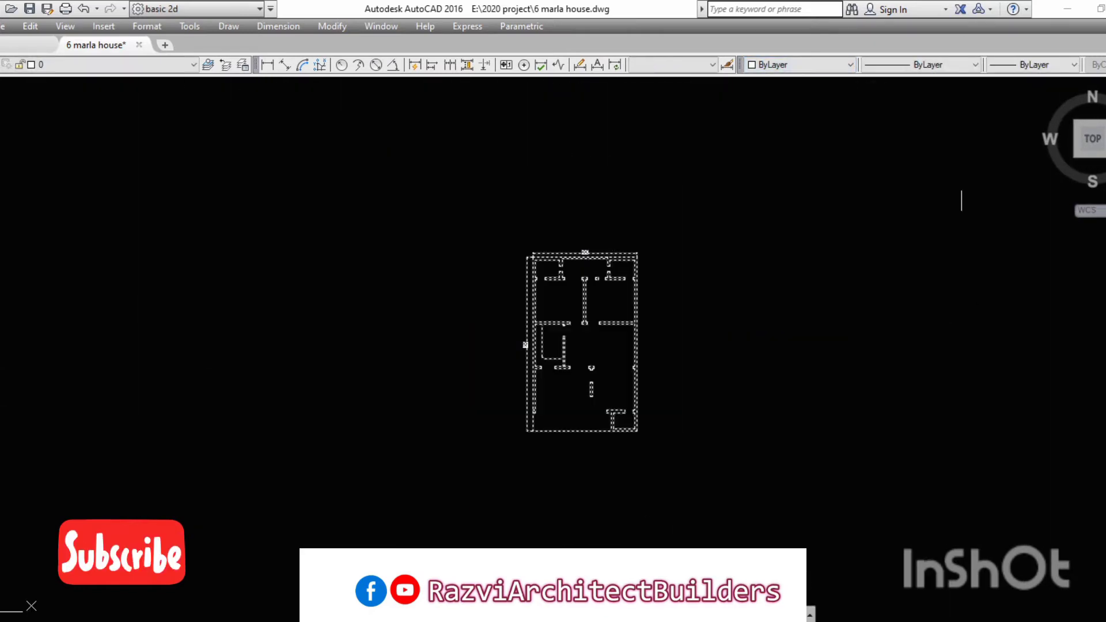
# Step: Set the drawing colour to Cyan and draw lines across the lower wall opening
pyautogui.press('Escape')
pyautogui.scroll(3, 526, 303)
pyautogui.click(850, 64)
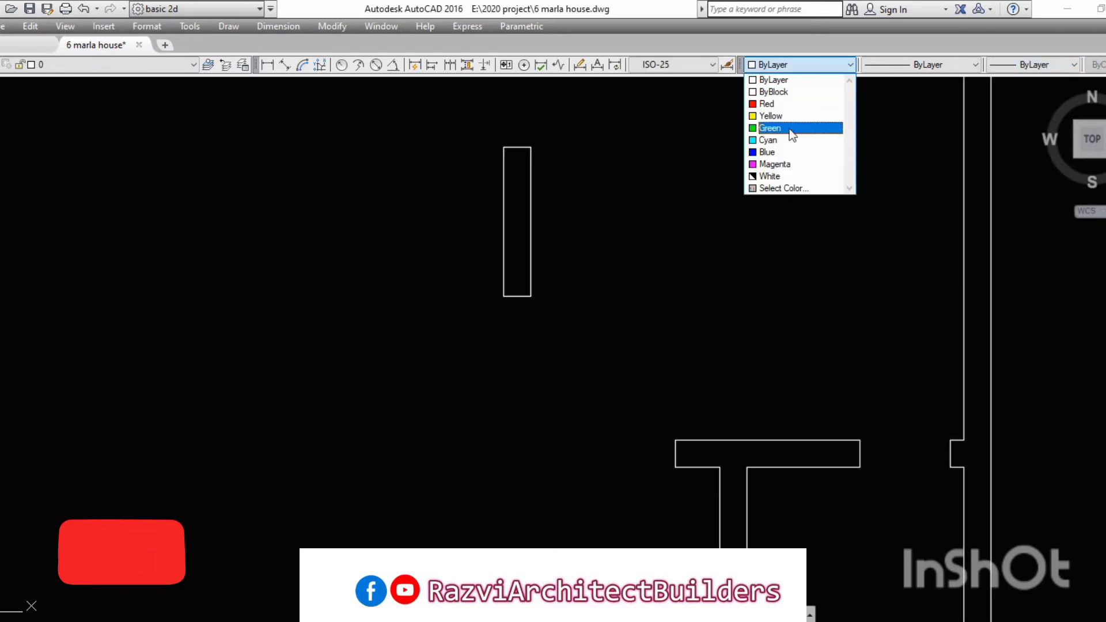
pyautogui.click(762, 126)
pyautogui.click(526, 304)
pyautogui.click(526, 512)
pyautogui.press('Return')
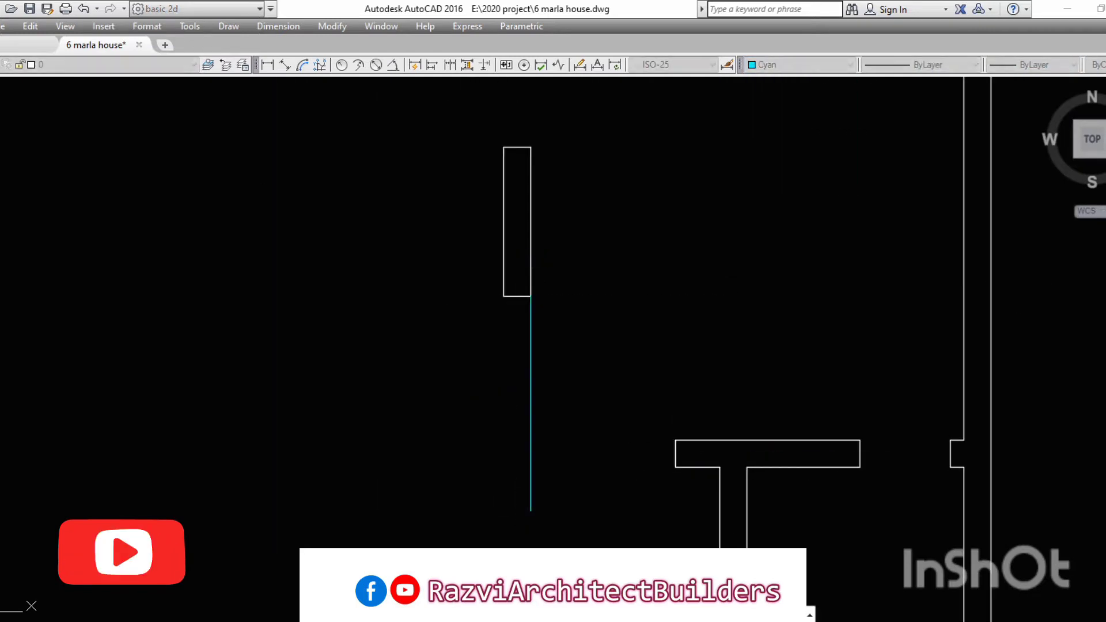
pyautogui.click(530, 440)
pyautogui.click(674, 440)
pyautogui.press('Return')
# Step: Offset the cyan lines into parallel window lines beside the opening
pyautogui.press('o')
pyautogui.press('Return')
pyautogui.press('Return')
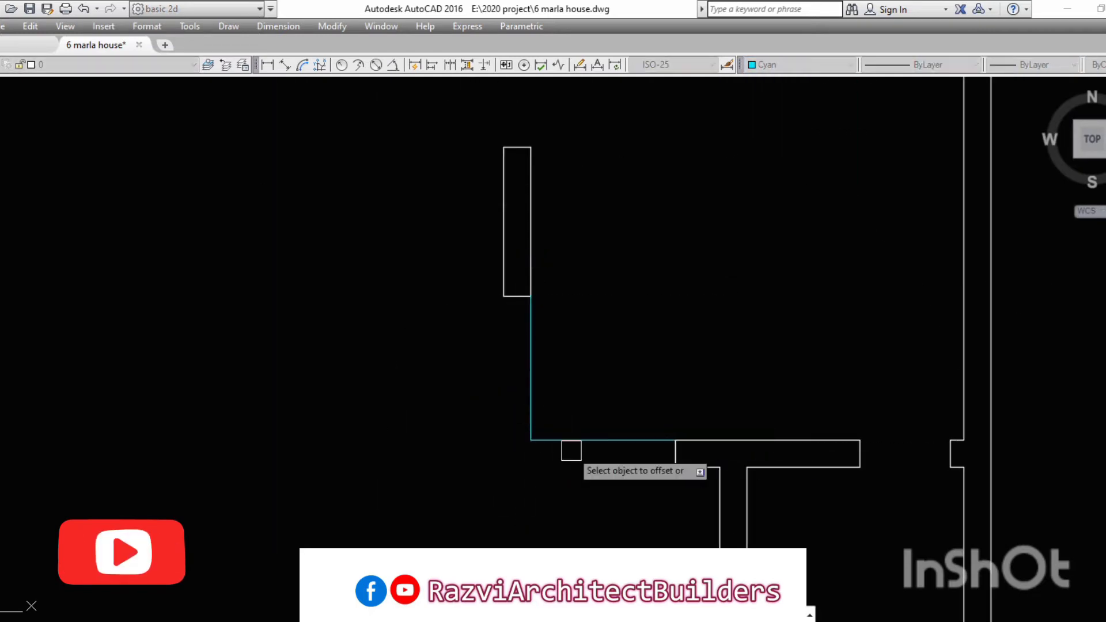
pyautogui.click(571, 454)
pyautogui.click(522, 409)
pyautogui.click(509, 408)
pyautogui.click(512, 406)
pyautogui.click(505, 403)
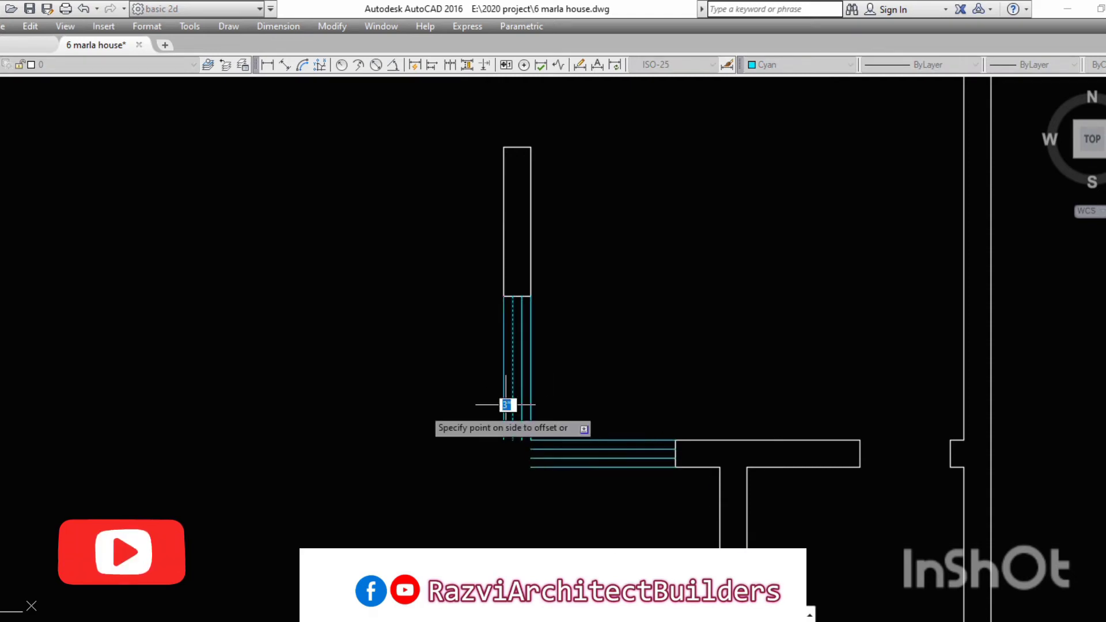
pyautogui.scroll(5, 507, 426)
# Step: Draw a cyan line across the upper room opening
pyautogui.press('l')
pyautogui.press('Return')
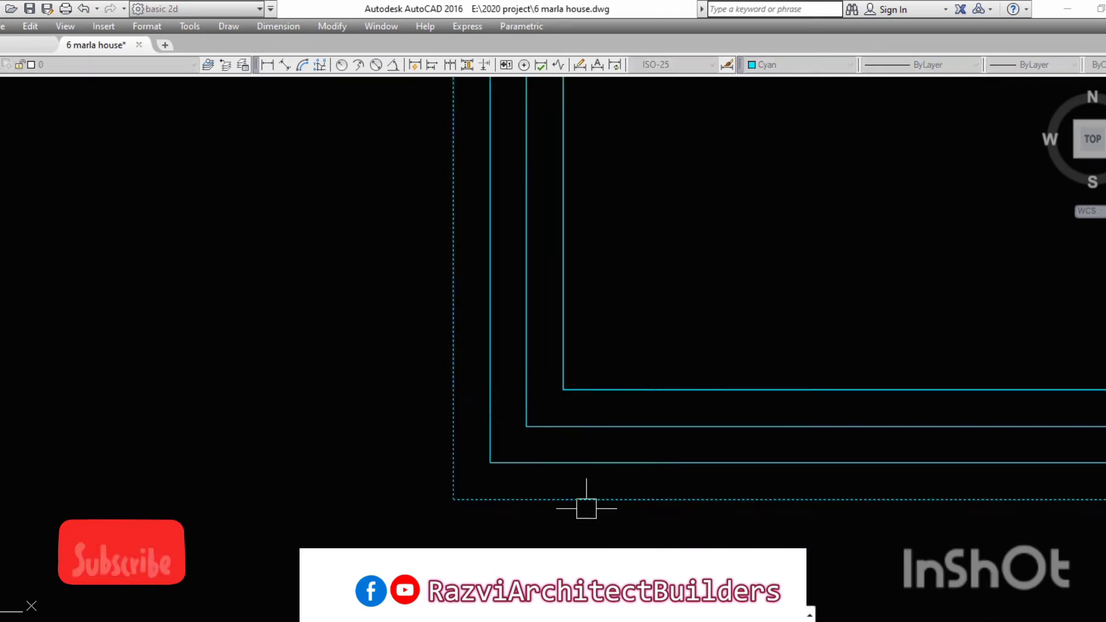
pyautogui.scroll(-5, 585, 506)
pyautogui.scroll(6, 439, 353)
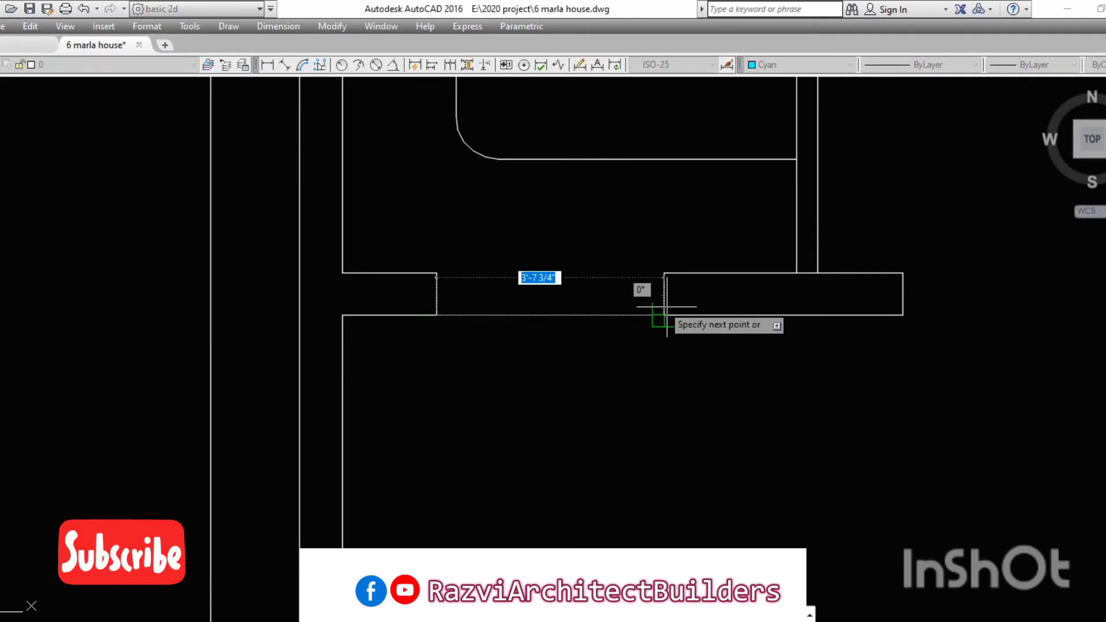
pyautogui.click(578, 300)
pyautogui.press('Return')
pyautogui.press('o')
pyautogui.press('Return')
pyautogui.press('Return')
# Step: Offset the upper cyan line just below to complete that window symbol
pyautogui.scroll(-6, 559, 285)
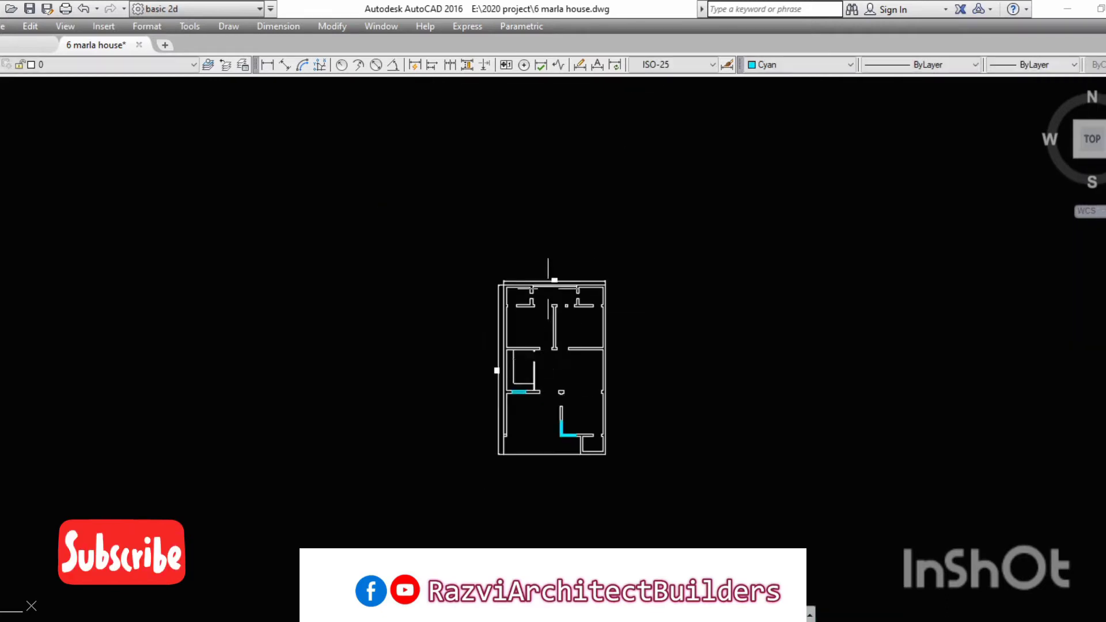
pyautogui.scroll(8, 501, 368)
pyautogui.click(674, 229)
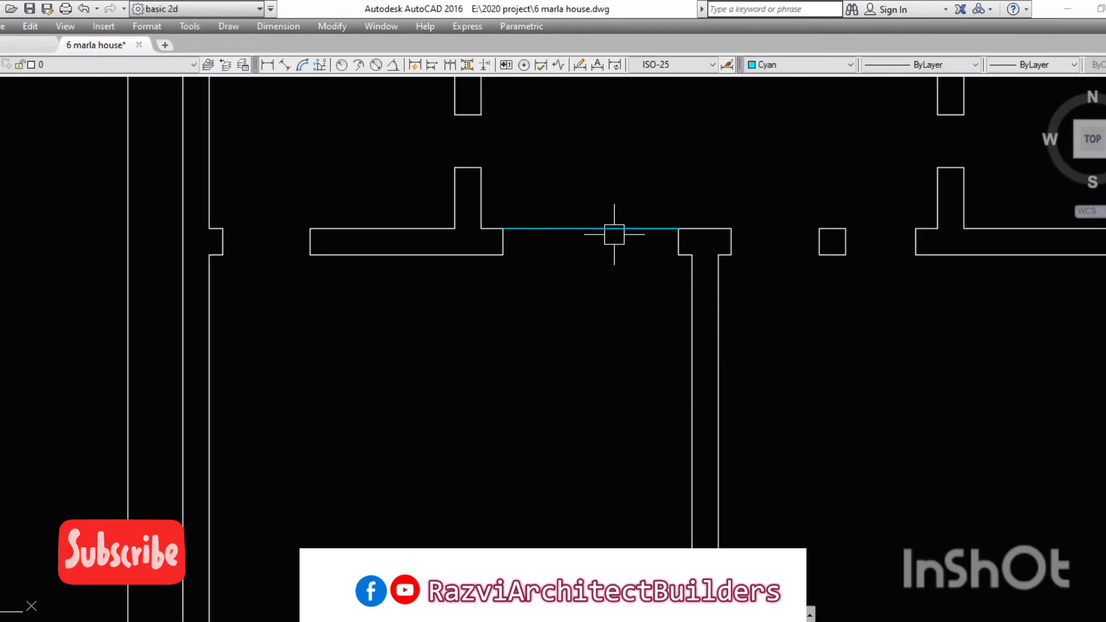
pyautogui.click(607, 237)
pyautogui.scroll(3, 895, 227)
pyautogui.press('Escape')
pyautogui.press('l')
pyautogui.press('Return')
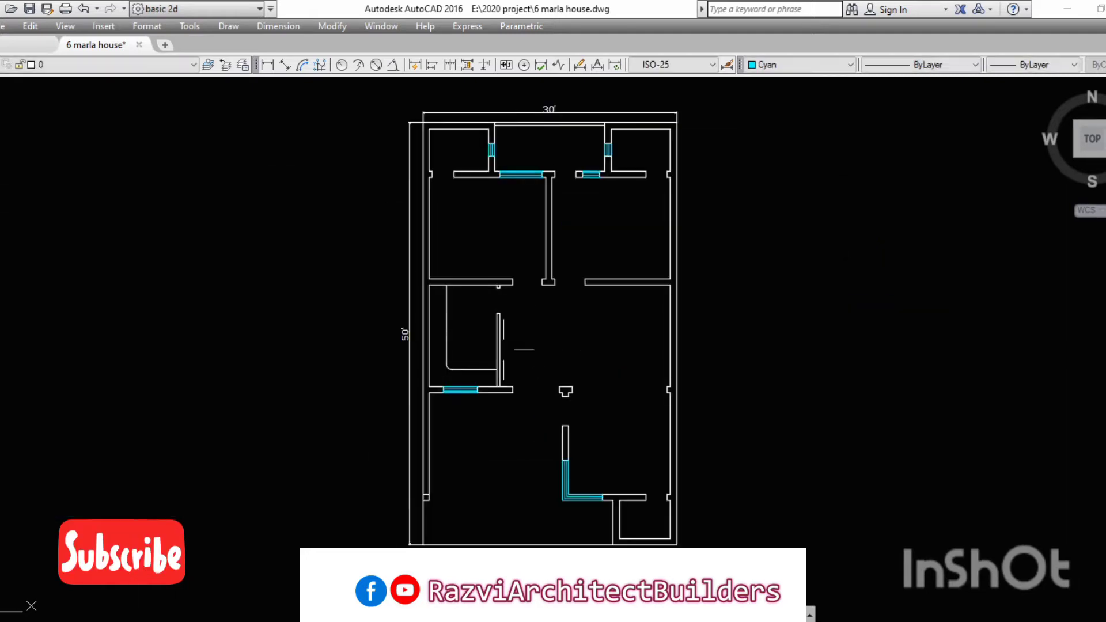
# Step: Switch the drawing colour to red and draw a line across the opening, plus an offset copy below
pyautogui.click(797, 65)
pyautogui.click(772, 101)
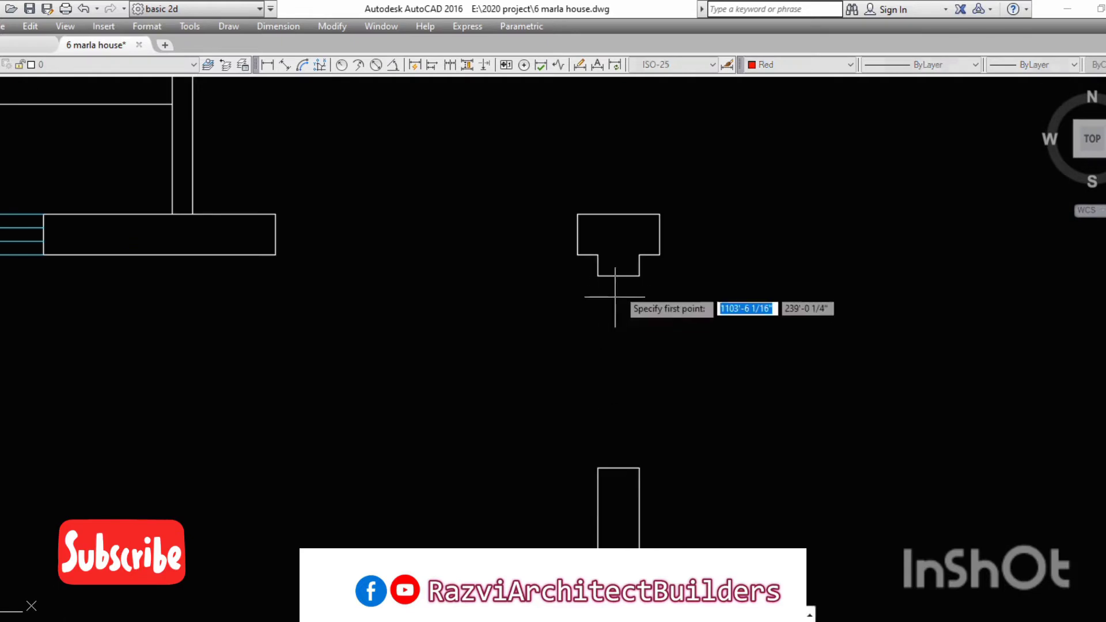
pyautogui.click(617, 275)
pyautogui.click(867, 285)
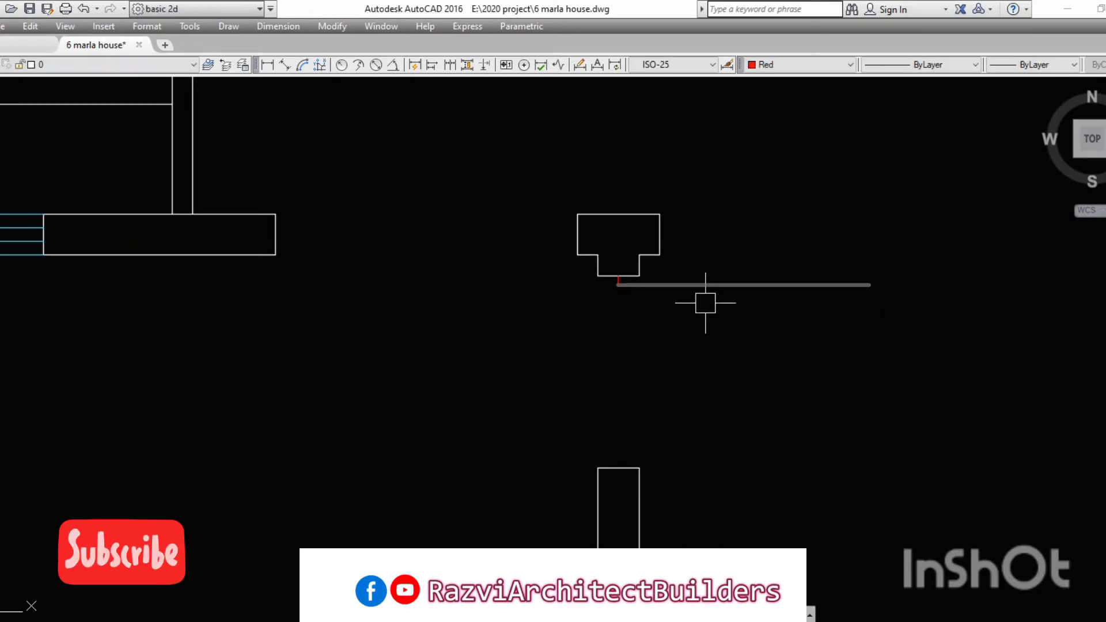
pyautogui.click(720, 309)
pyautogui.click(780, 346)
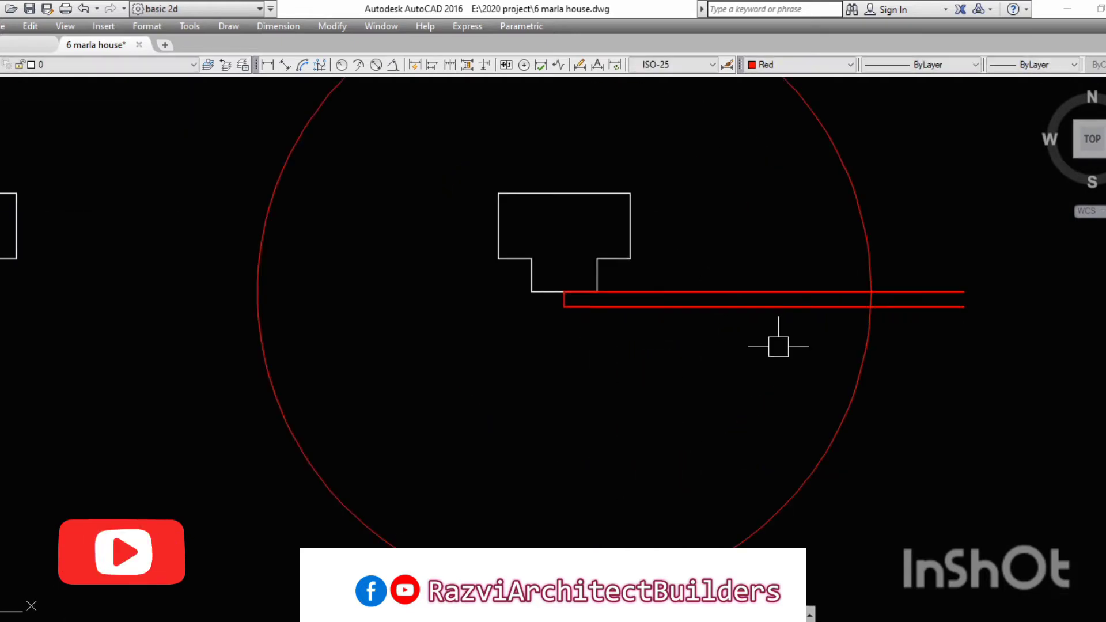
# Step: Draw two swing circles centred on the opening's left and right ends for a double door
pyautogui.write('tr')
pyautogui.press('Return')
pyautogui.scroll(1, 607, 414)
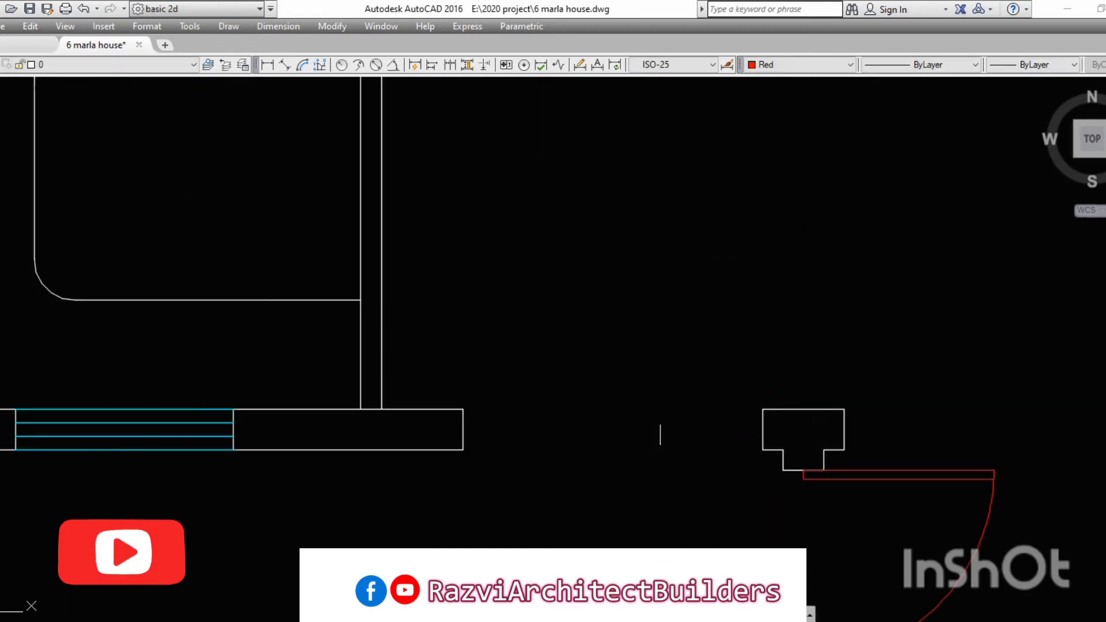
pyautogui.write('l')
pyautogui.press('Return')
pyautogui.write('c')
pyautogui.press('Return')
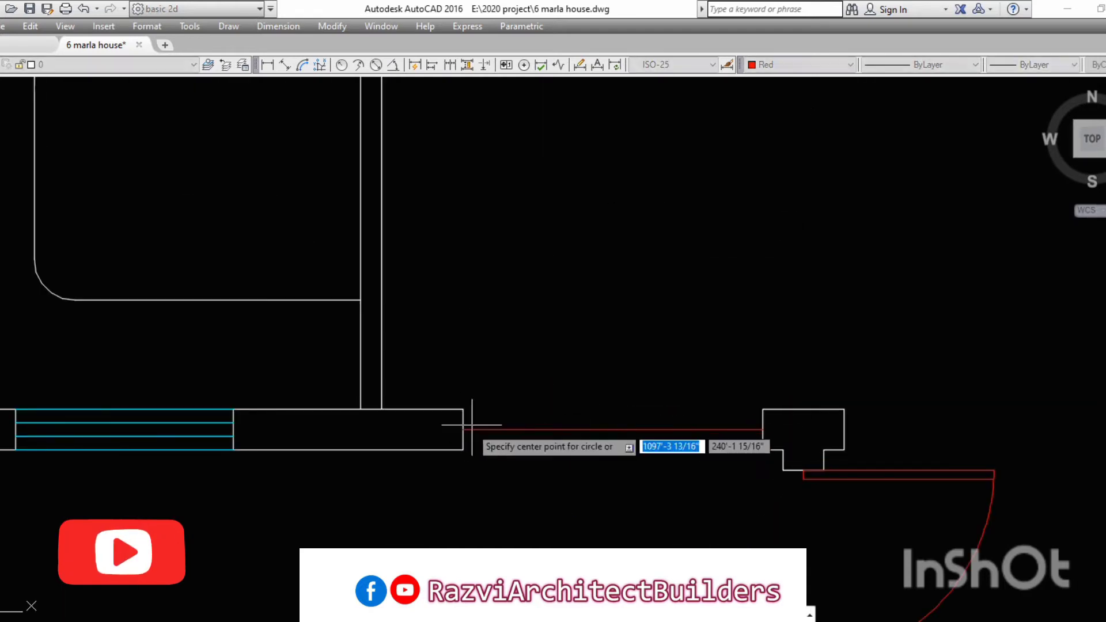
pyautogui.click(464, 429)
pyautogui.click(613, 429)
pyautogui.press('Return')
pyautogui.click(762, 429)
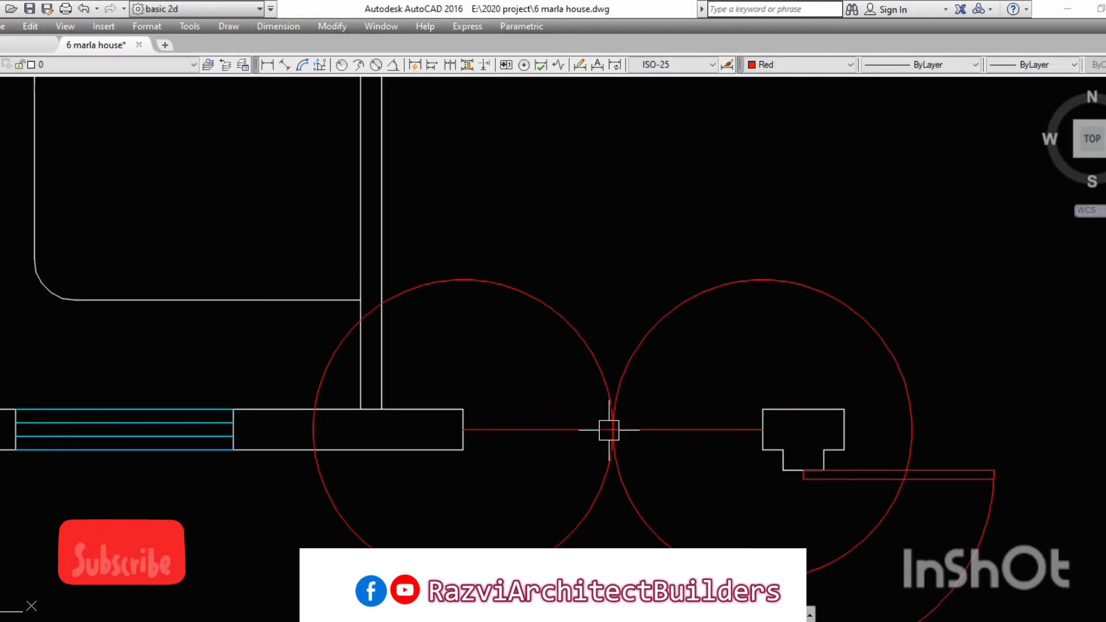
# Step: Draw the vertical door-leaf line at the opening's left wall edge
pyautogui.scroll(1, 466, 422)
pyautogui.write('l')
pyautogui.press('Return')
pyautogui.click(459, 435)
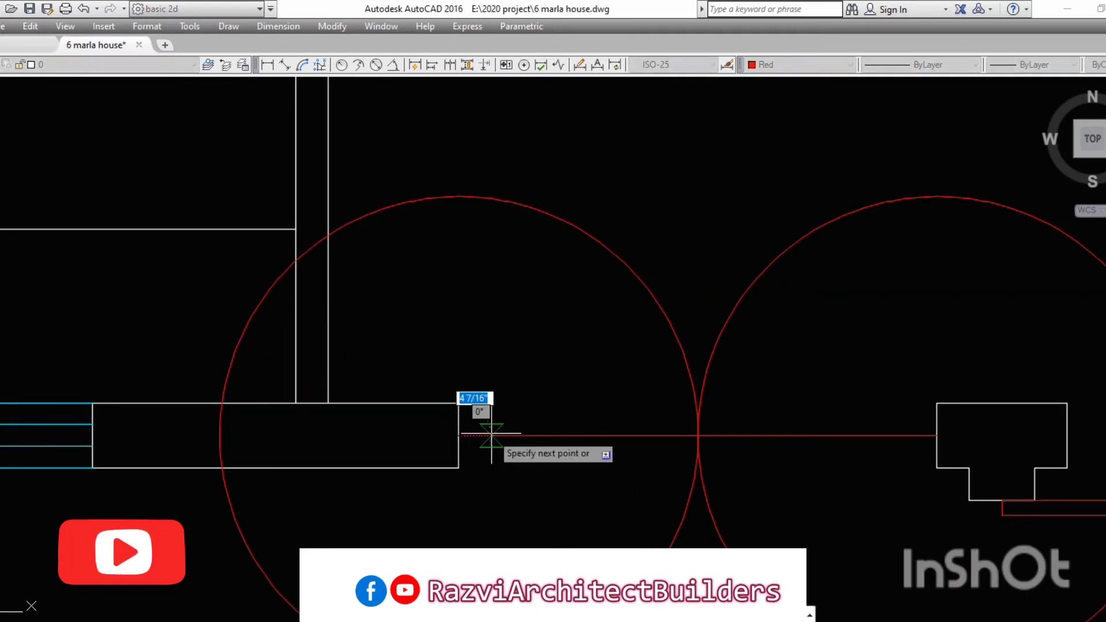
pyautogui.click(488, 121)
pyautogui.press('Return')
# Step: Mirror the door leaf across the circles' meeting point, keeping the original
pyautogui.click(482, 277)
pyautogui.write('mi')
pyautogui.press('Return')
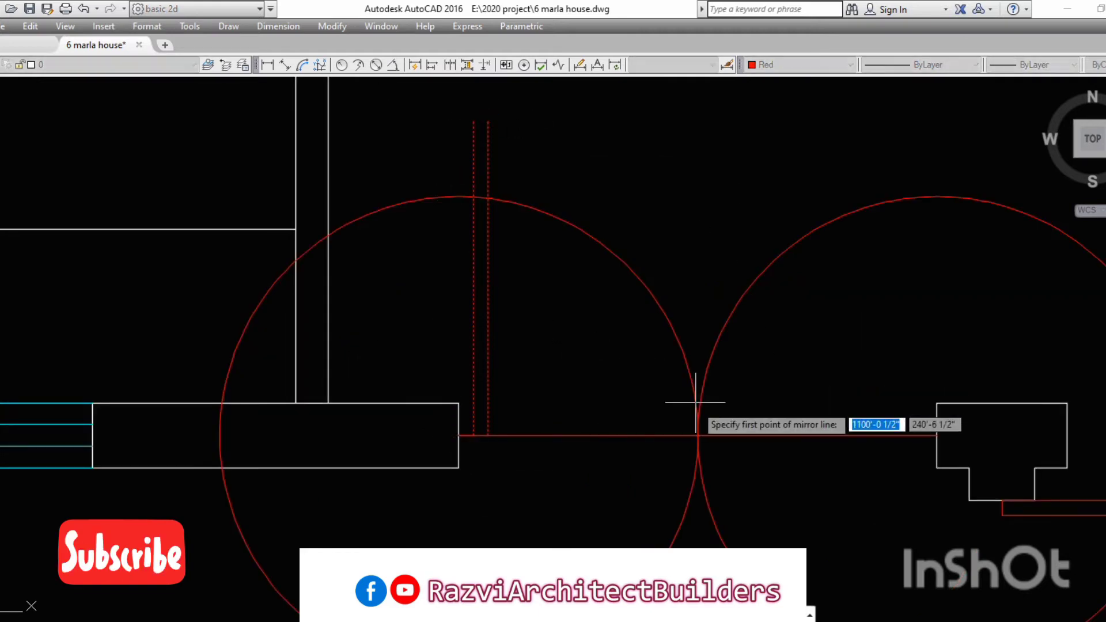
pyautogui.click(698, 434)
pyautogui.click(677, 150)
pyautogui.press('Return')
# Step: Trim the two circles down to quarter door swings
pyautogui.write('tr')
pyautogui.press('Return')
pyautogui.press('Return')
pyautogui.scroll(-2, 454, 197)
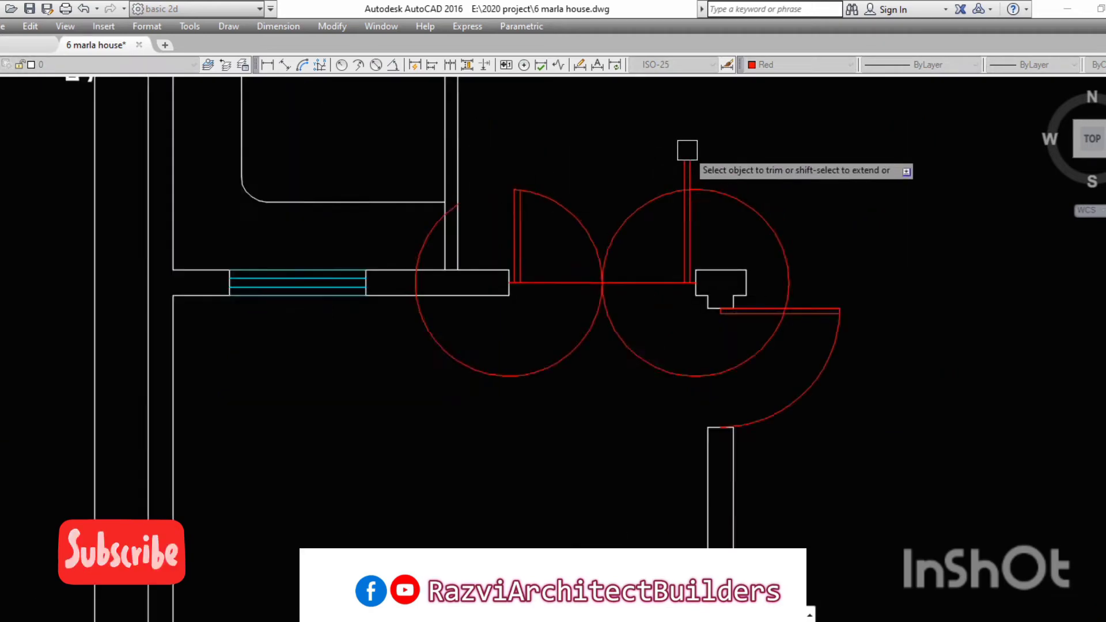
pyautogui.moveTo(726, 193); pyautogui.dragTo(724, 239)
pyautogui.click(723, 239)
pyautogui.click(338, 370)
pyautogui.press('Escape')
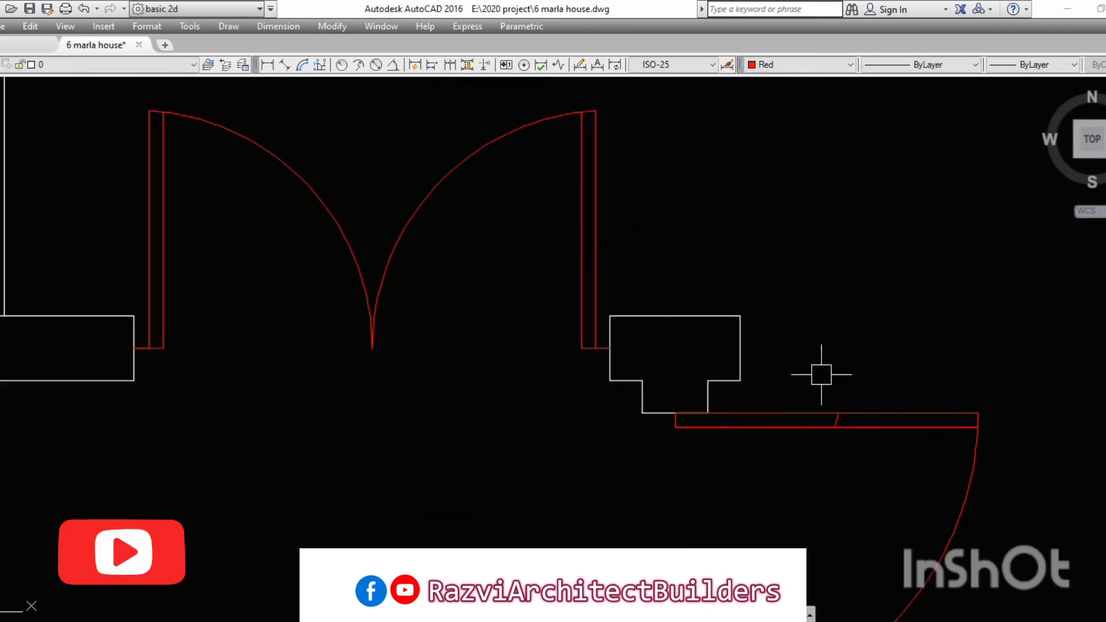
# Step: Draw a narrow door-leaf outline at the bathroom wall end
pyautogui.scroll(-3, 692, 436)
pyautogui.scroll(5, 692, 436)
pyautogui.write('l')
pyautogui.press('Return')
pyautogui.click(805, 378)
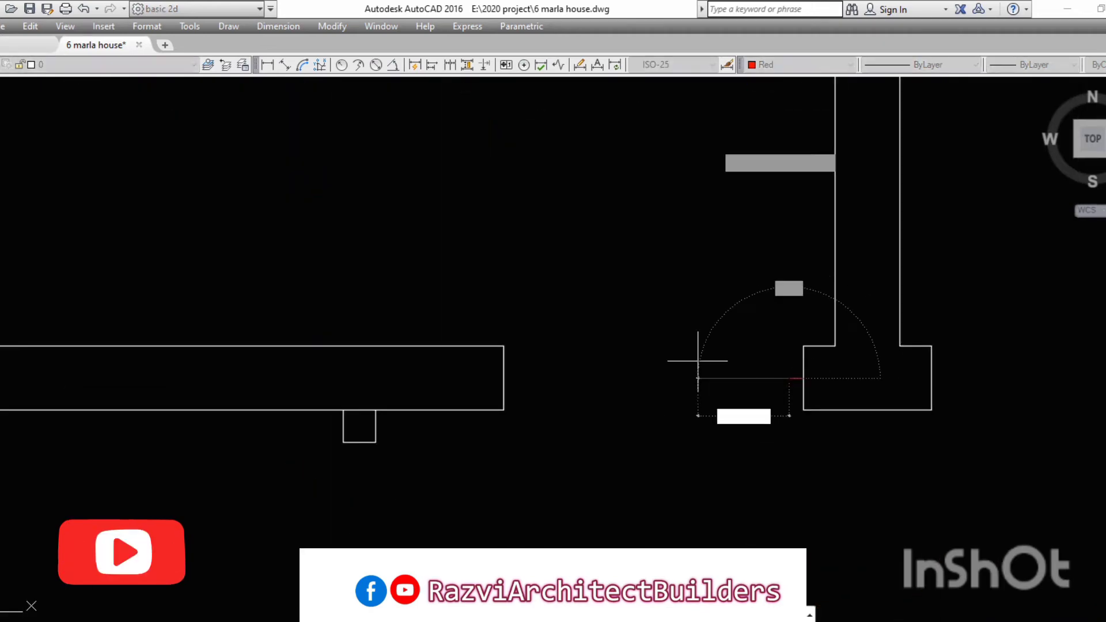
pyautogui.click(788, 378)
pyautogui.click(789, 136)
pyautogui.click(803, 378)
# Step: Add a 2'-6" swing circle at the wall end and trim it to a door arc
pyautogui.write('c')
pyautogui.press('Return')
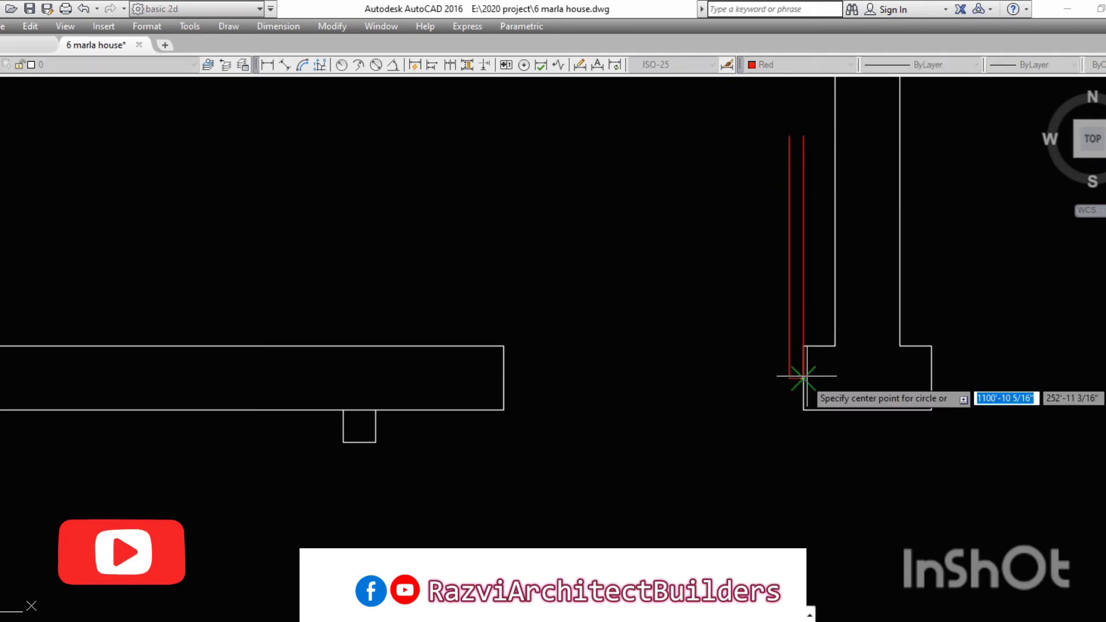
pyautogui.click(503, 379)
pyautogui.write('tr')
pyautogui.press('Return')
pyautogui.scroll(-2, 583, 415)
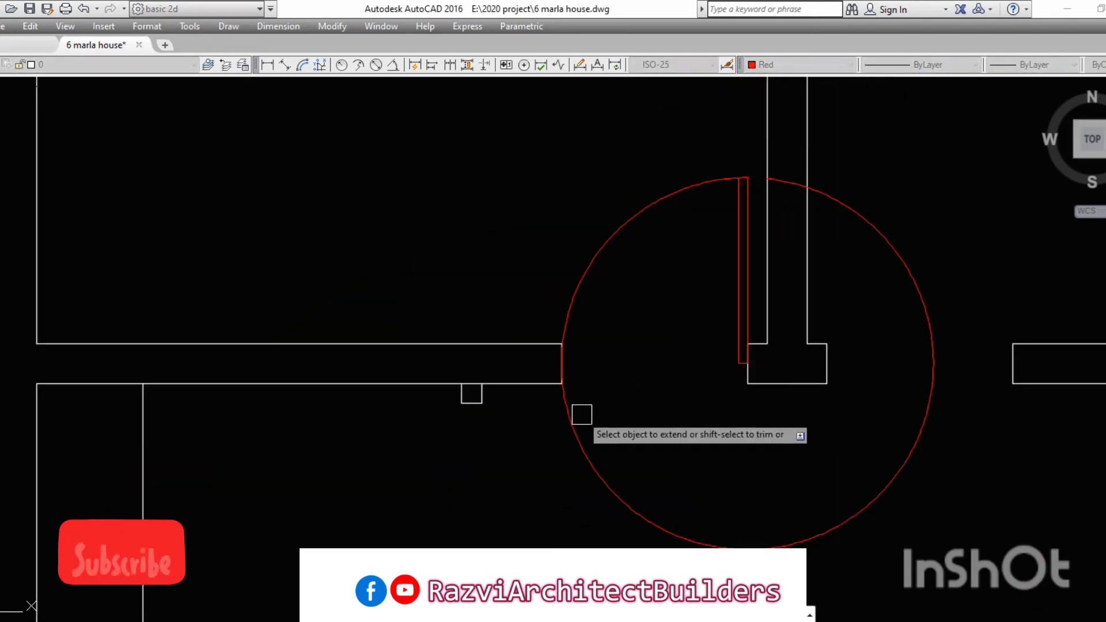
pyautogui.scroll(3, 583, 415)
pyautogui.click(776, 181)
pyautogui.scroll(2, 764, 288)
pyautogui.click(716, 449)
pyautogui.scroll(-2, 748, 403)
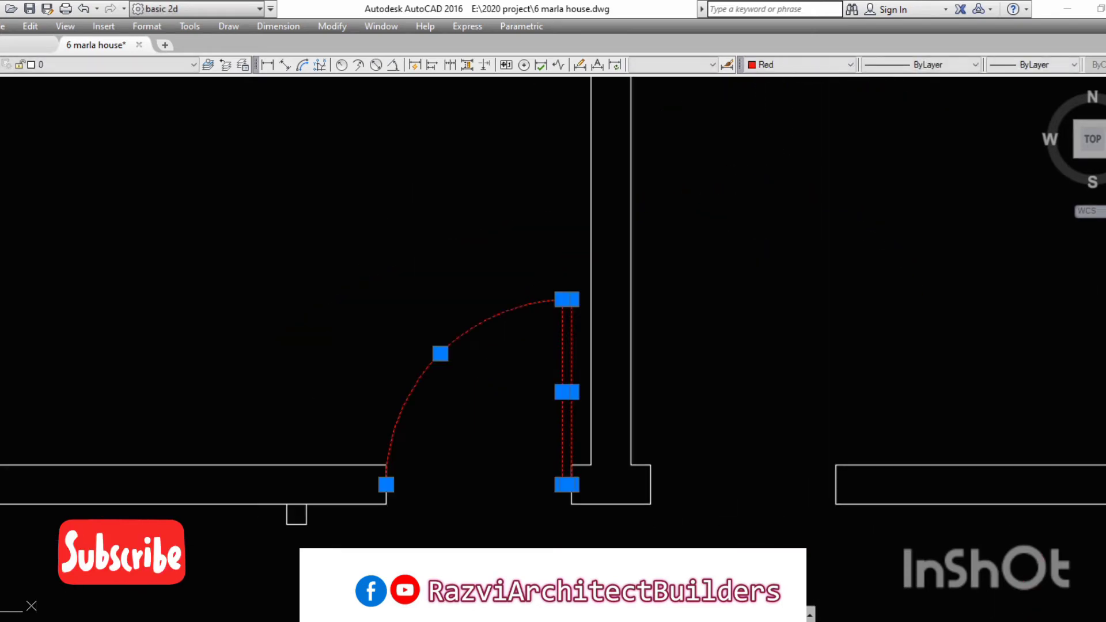
# Step: Mirror the bathroom door to the opposite side, keeping the original
pyautogui.write('mi')
pyautogui.press('Return')
pyautogui.click(620, 537)
pyautogui.press('Return')
pyautogui.scroll(-3, 620, 537)
pyautogui.scroll(4, 715, 346)
# Step: Draw two red jamb lines at another wall opening
pyautogui.write('l')
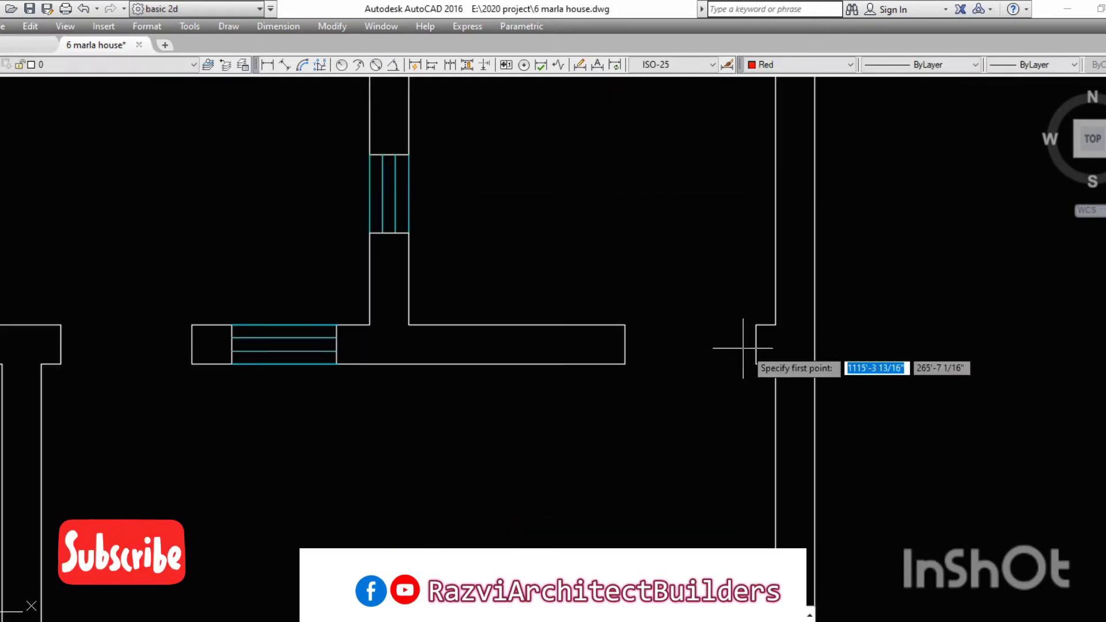
pyautogui.click(709, 344)
pyautogui.click(755, 167)
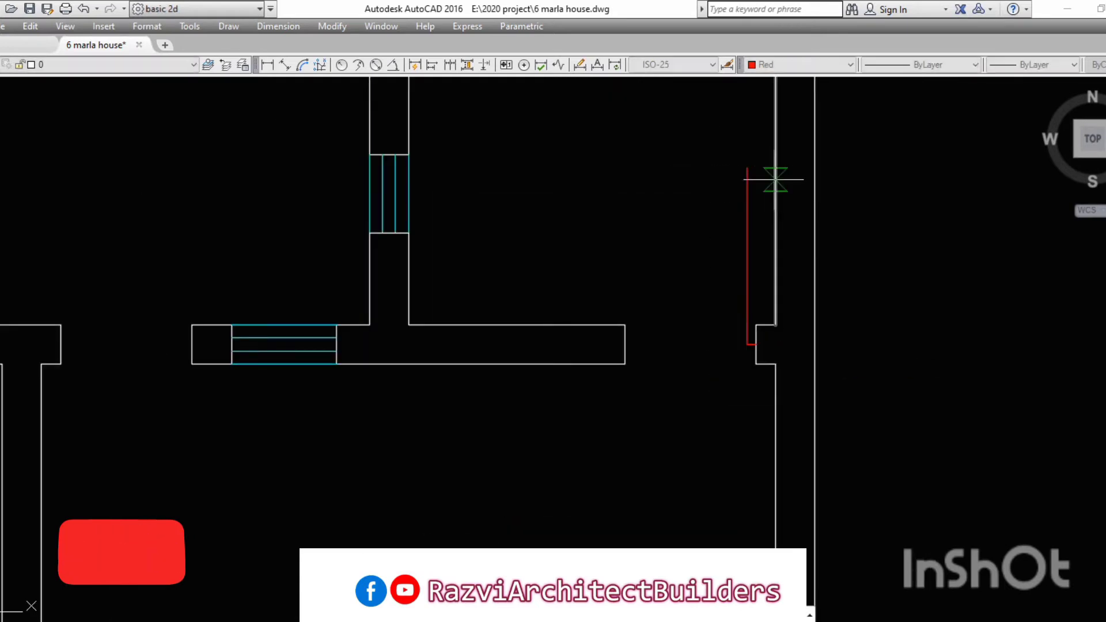
pyautogui.click(755, 325)
pyautogui.write('c')
pyautogui.press('Return')
pyautogui.click(755, 344)
# Step: Place a red swing circle centred at that wall end for the new door
pyautogui.click(732, 213)
pyautogui.click(748, 167)
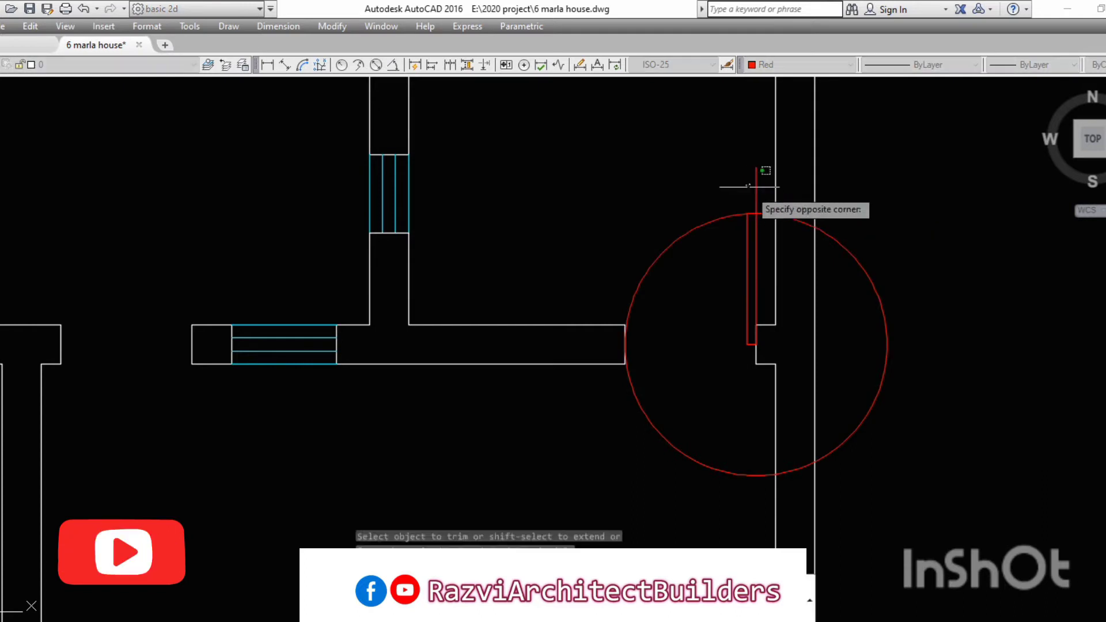
pyautogui.scroll(2, 603, 449)
pyautogui.write('tr')
pyautogui.press('Return')
pyautogui.press('Escape')
# Step: Mirror the selected door, keeping the original, and confirm the swing radius
pyautogui.scroll(-2, 379, 287)
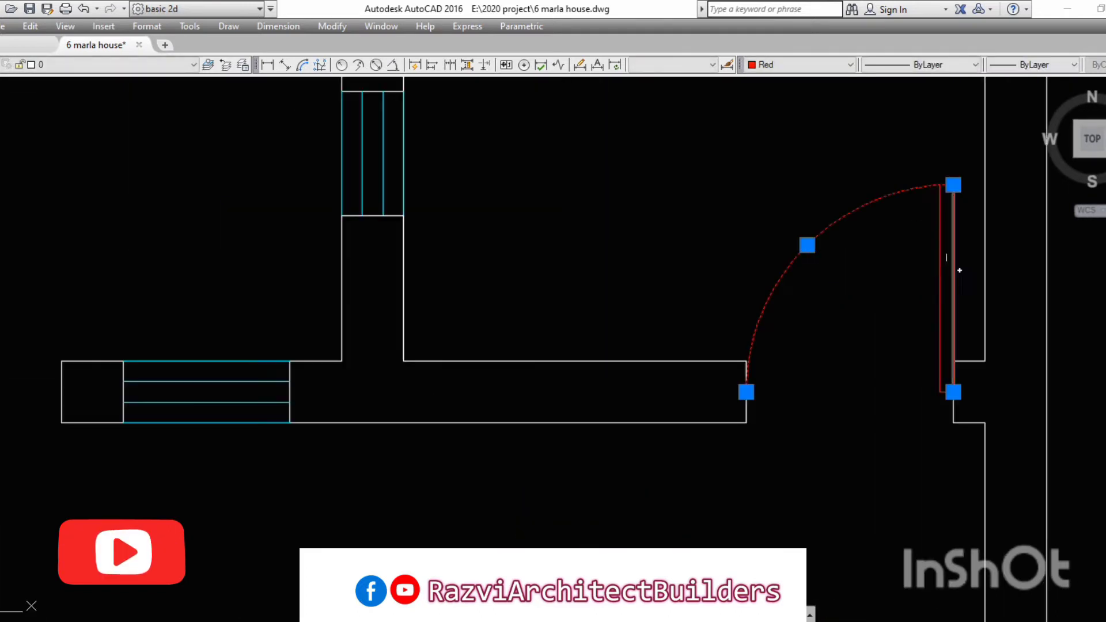
pyautogui.scroll(-3, 609, 330)
pyautogui.write('mi')
pyautogui.press('Return')
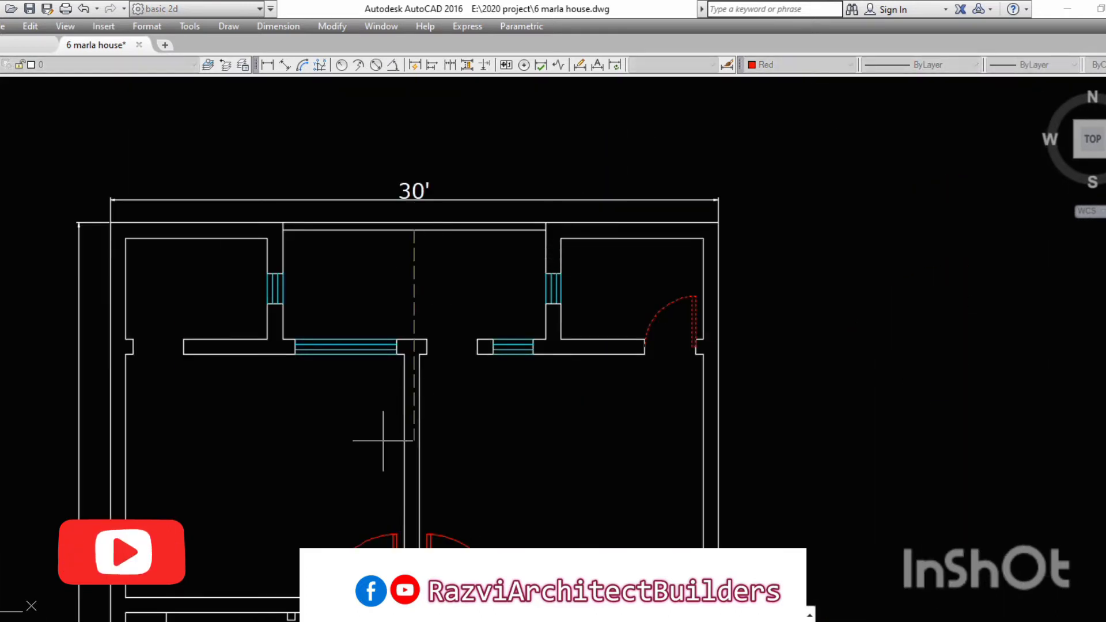
pyautogui.press('Return')
pyautogui.scroll(4, 432, 346)
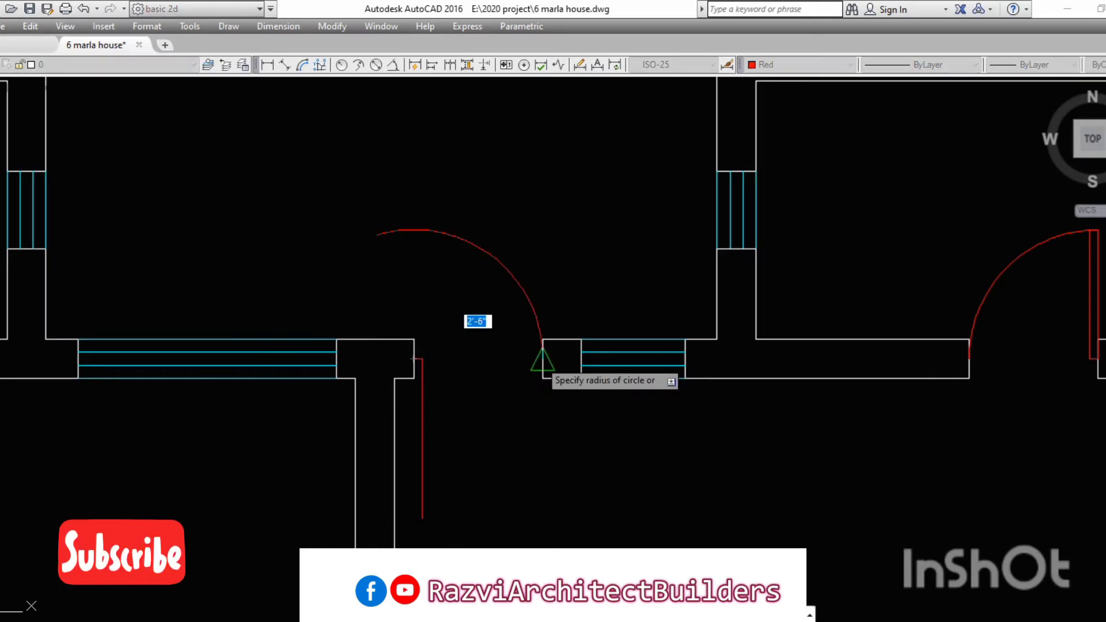
pyautogui.press('Return')
# Step: Trim the excess circle down to a quarter swing
pyautogui.write('tr')
pyautogui.press('Return')
pyautogui.press('Return')
pyautogui.scroll(2, 410, 507)
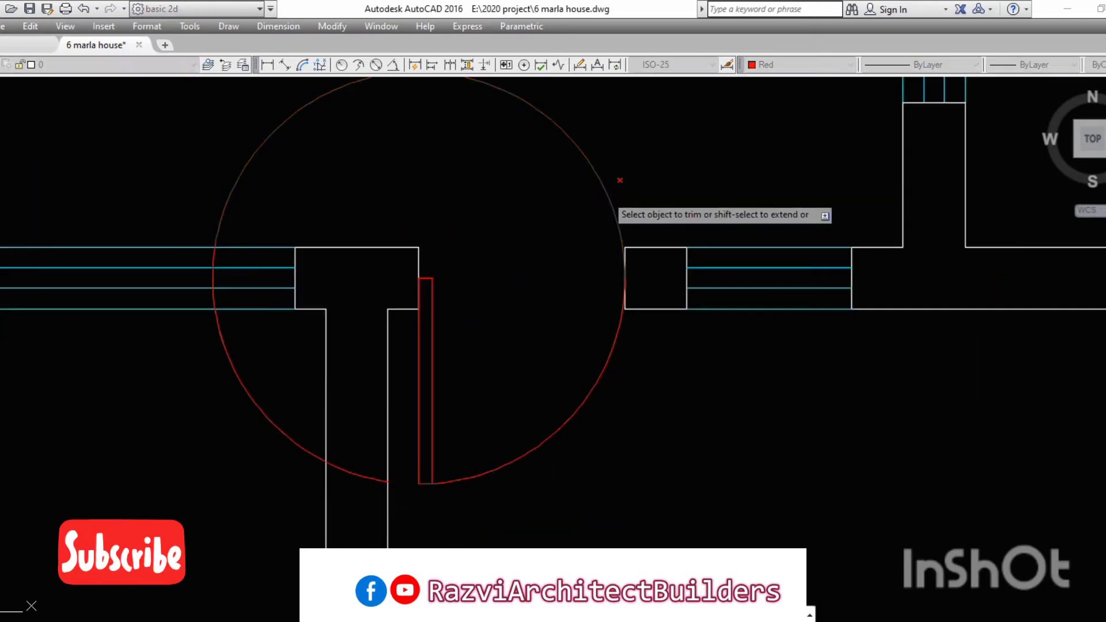
pyautogui.click(619, 180)
pyautogui.scroll(-3, 265, 431)
pyautogui.scroll(2, 518, 346)
pyautogui.scroll(1, 650, 295)
# Step: Copy the new door's lines with Copy Selection and place the copy
pyautogui.moveTo(727, 269); pyautogui.dragTo(650, 295)
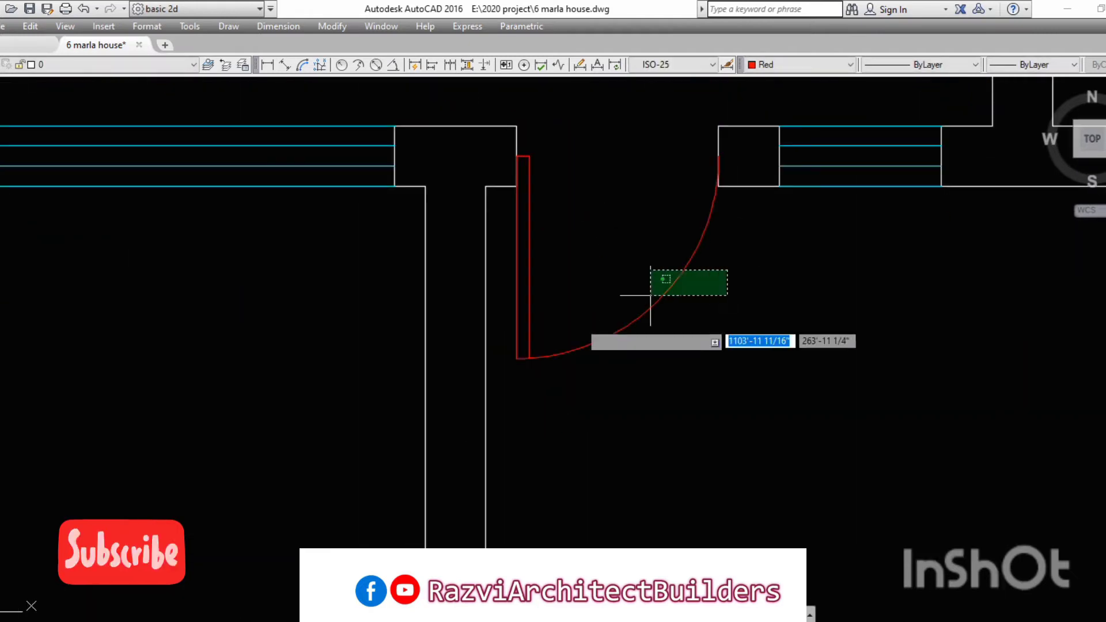
pyautogui.click(650, 295)
pyautogui.rightClick(602, 218)
pyautogui.click(677, 341)
pyautogui.click(396, 300)
pyautogui.scroll(-5, 229, 373)
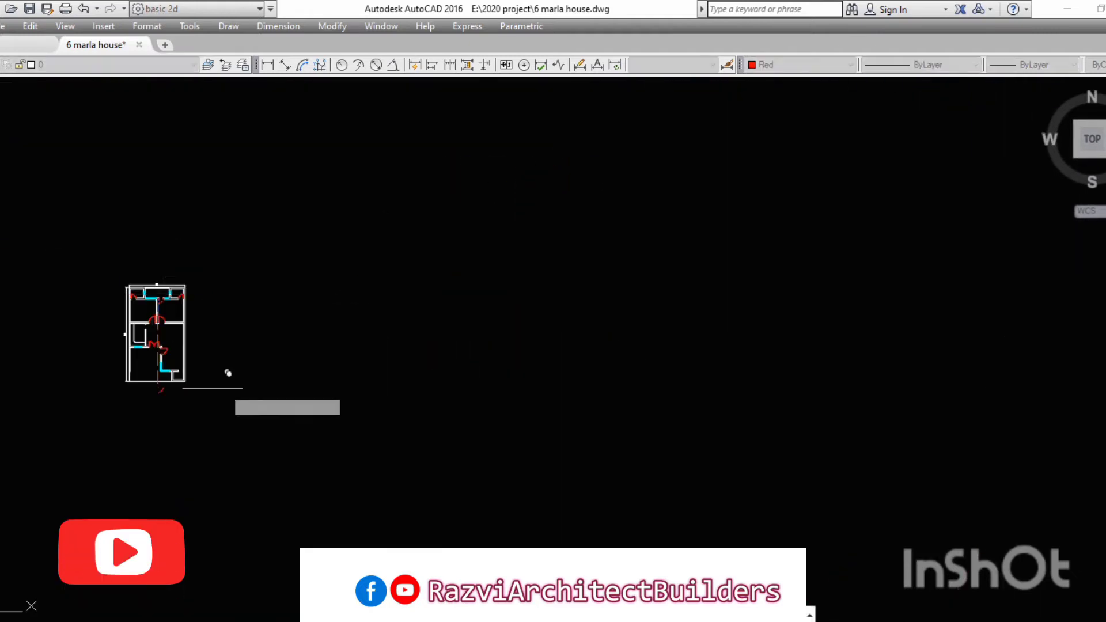
pyautogui.scroll(3, 228, 373)
pyautogui.scroll(2, 340, 518)
pyautogui.click(461, 384)
# Step: Mirror the copied door and move it into the small bottom-right room's wall
pyautogui.click(478, 406)
pyautogui.write('mi')
pyautogui.press('Return')
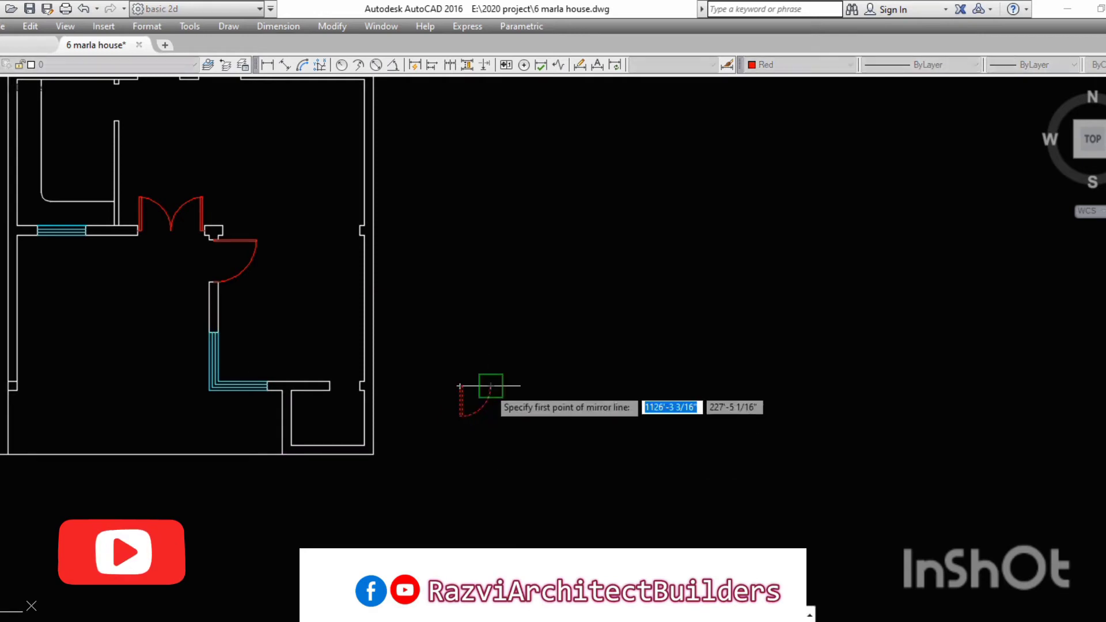
pyautogui.press('Return')
pyautogui.click(477, 363)
pyautogui.click(593, 452)
pyautogui.press('m')
pyautogui.press('Return')
pyautogui.click(518, 438)
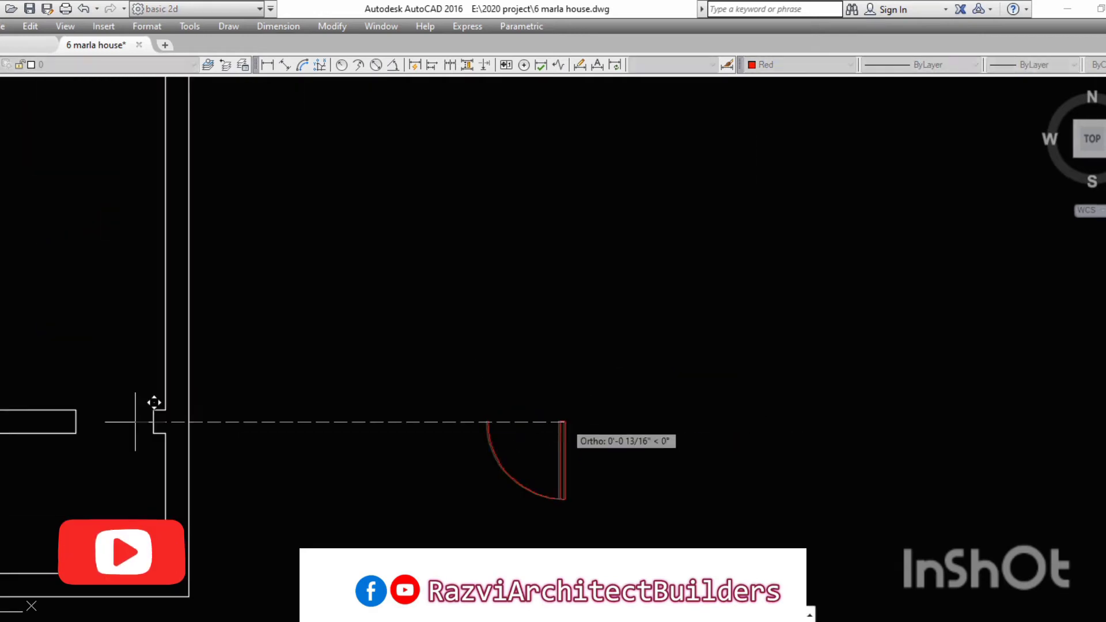
pyautogui.click(367, 380)
pyautogui.scroll(2, 508, 274)
# Step: Draw a window line along the small room's lower wall and offset it
pyautogui.scroll(3, 800, 492)
pyautogui.press('l')
pyautogui.press('Return')
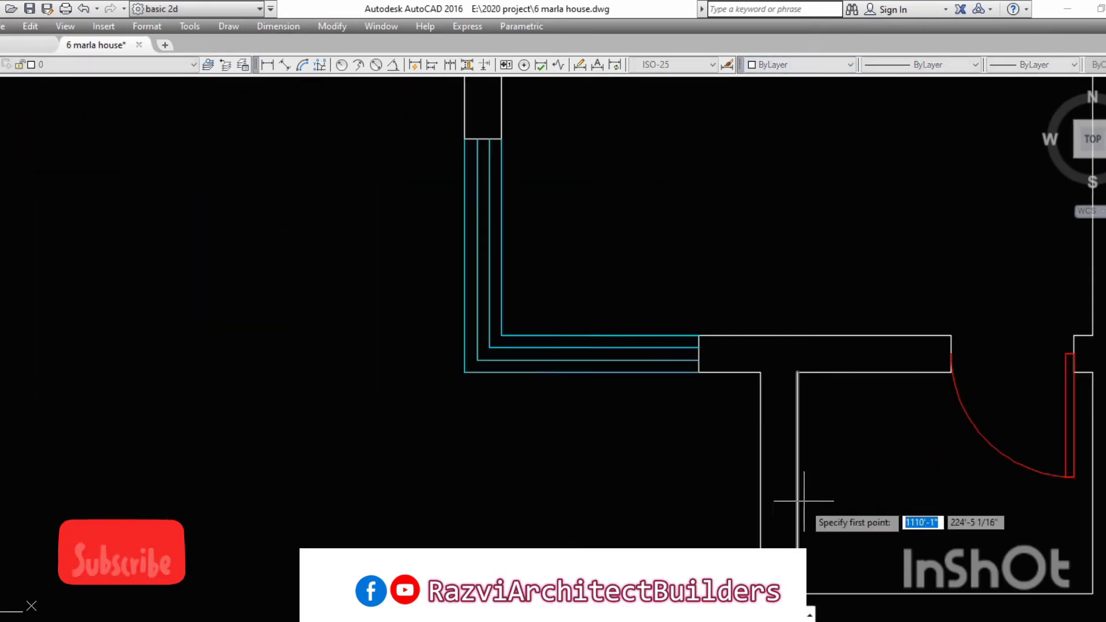
pyautogui.click(797, 483)
pyautogui.click(579, 482)
pyautogui.press('Return')
pyautogui.press('o')
pyautogui.press('Return')
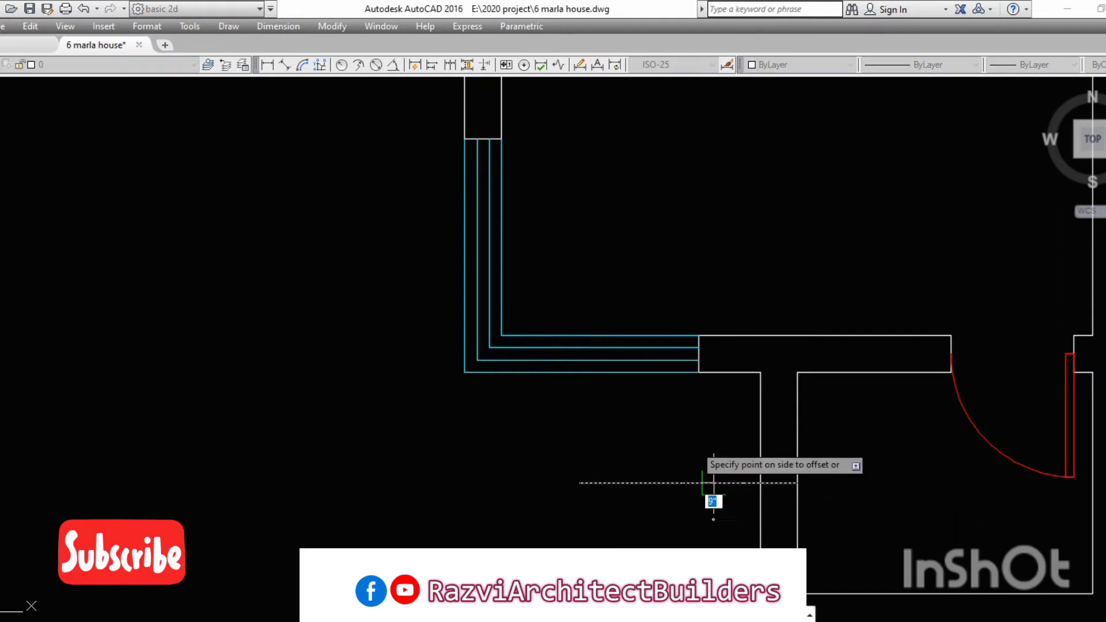
# Step: Switch the drawing colour to Cyan and offset a wall line for the window
pyautogui.scroll(-4, 662, 391)
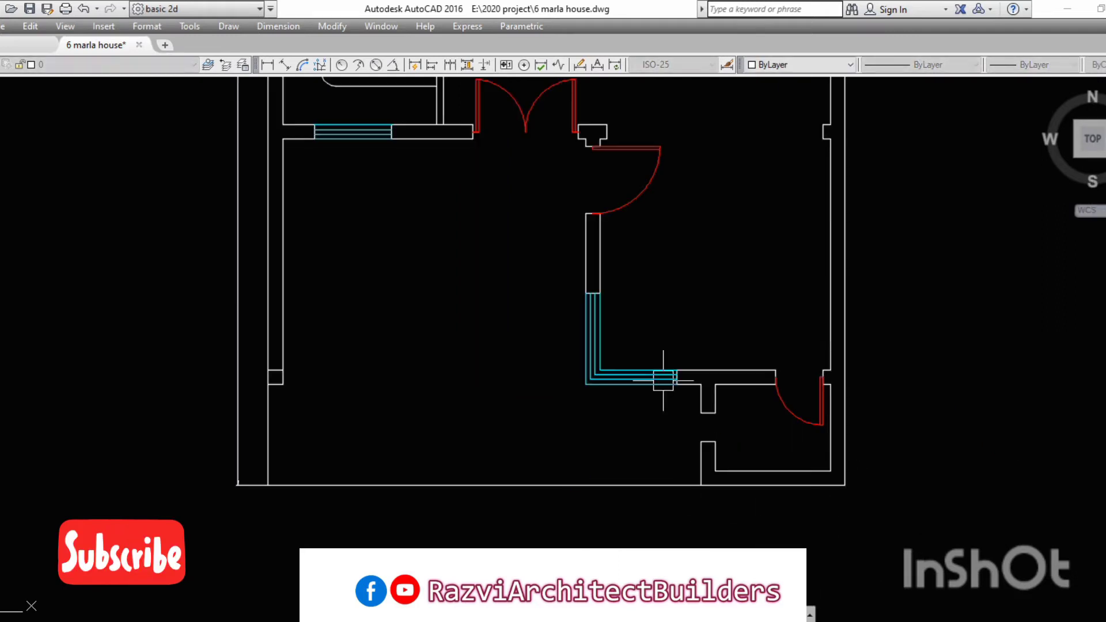
pyautogui.click(801, 64)
pyautogui.click(805, 141)
pyautogui.scroll(2, 647, 379)
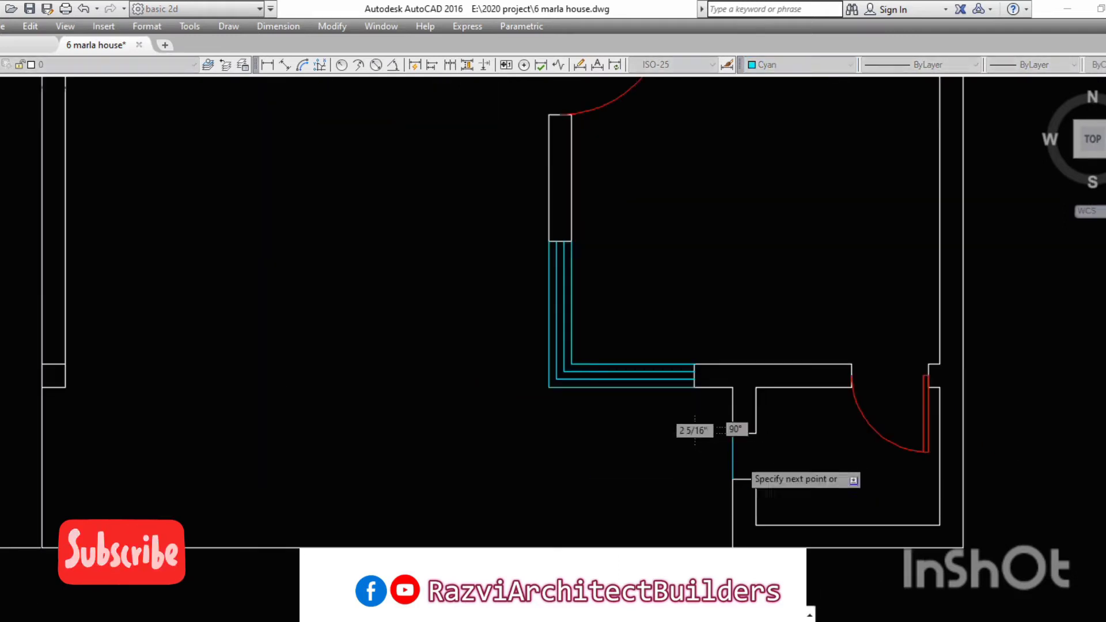
pyautogui.scroll(2, 743, 468)
pyautogui.scroll(-6, 749, 456)
pyautogui.write('o')
pyautogui.press('Return')
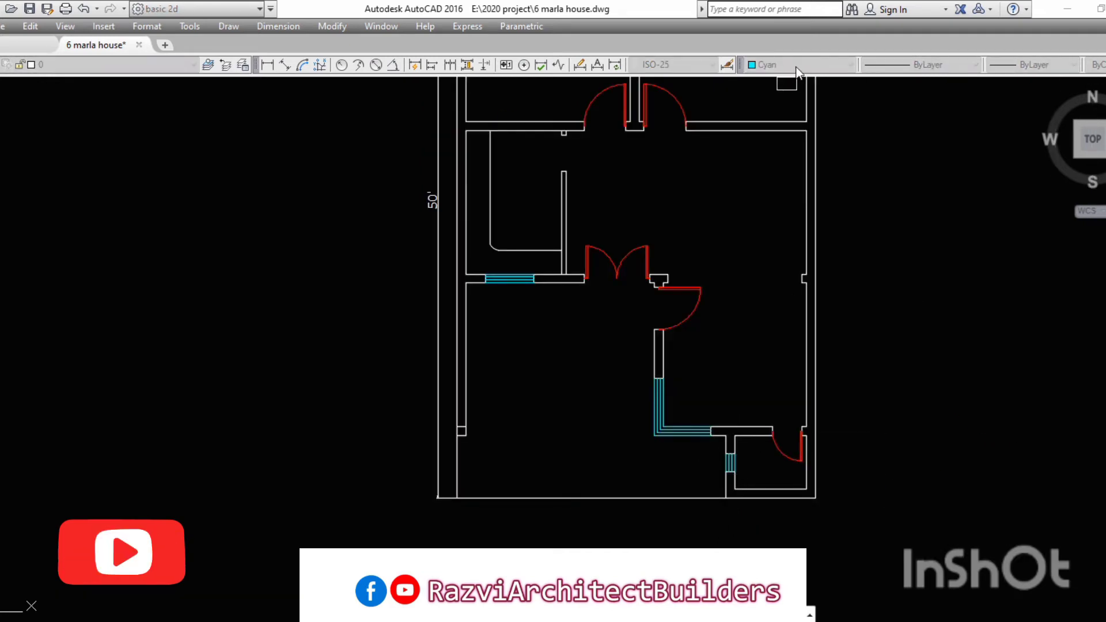
pyautogui.scroll(2, 486, 338)
# Step: Offset the stairwell wall lines into a series of parallel stair tread lines
pyautogui.click(610, 265)
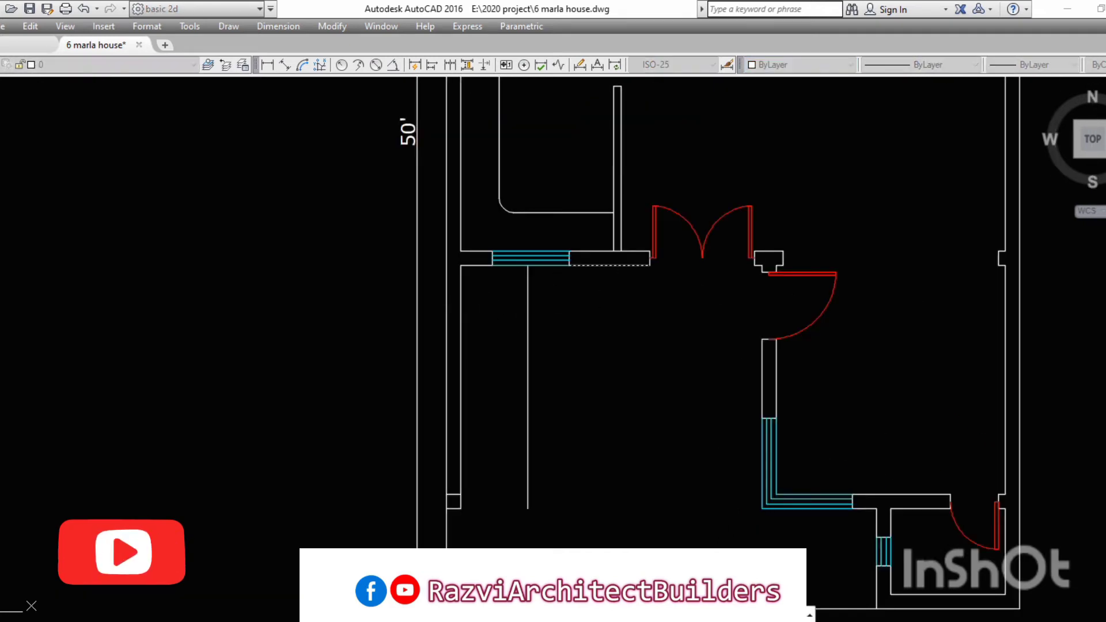
pyautogui.click(567, 328)
pyautogui.scroll(2, 676, 290)
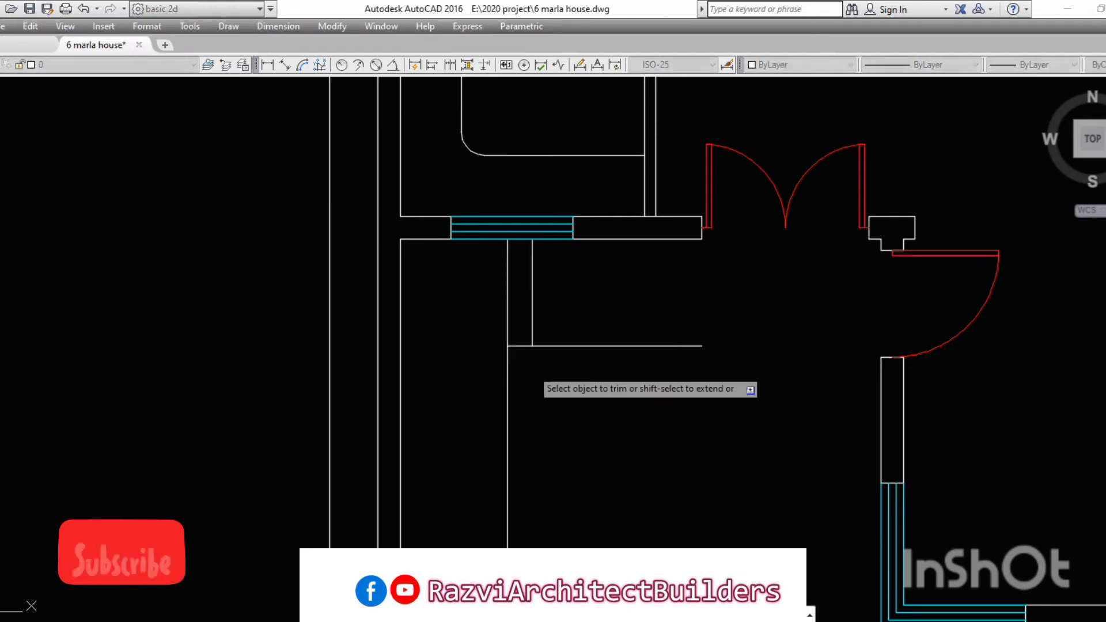
pyautogui.click(510, 314)
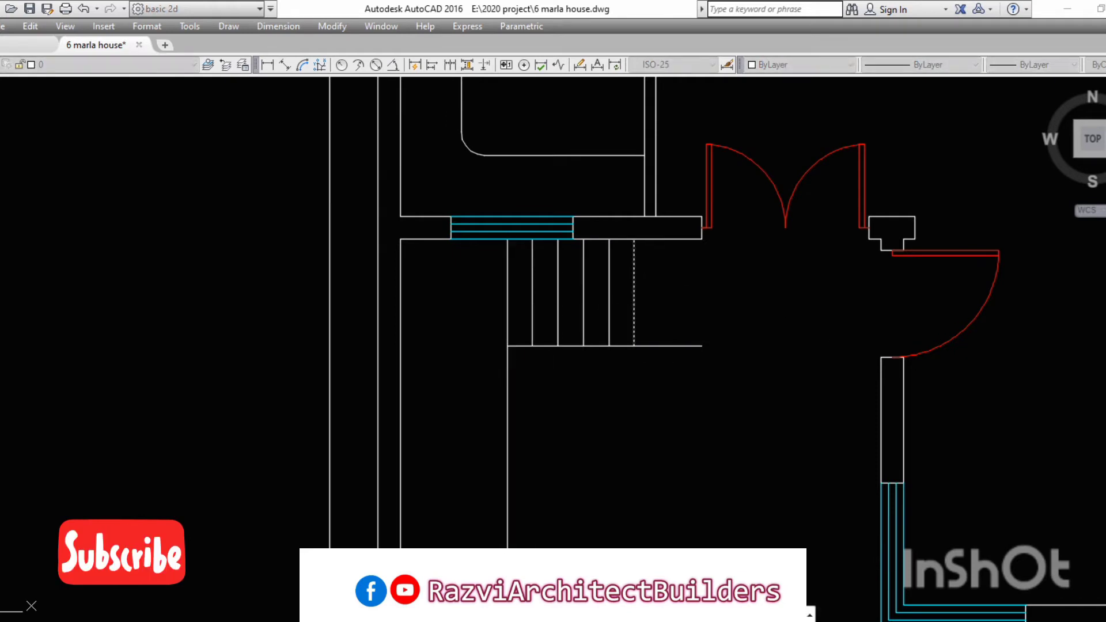
pyautogui.click(648, 322)
pyautogui.click(659, 322)
pyautogui.click(674, 334)
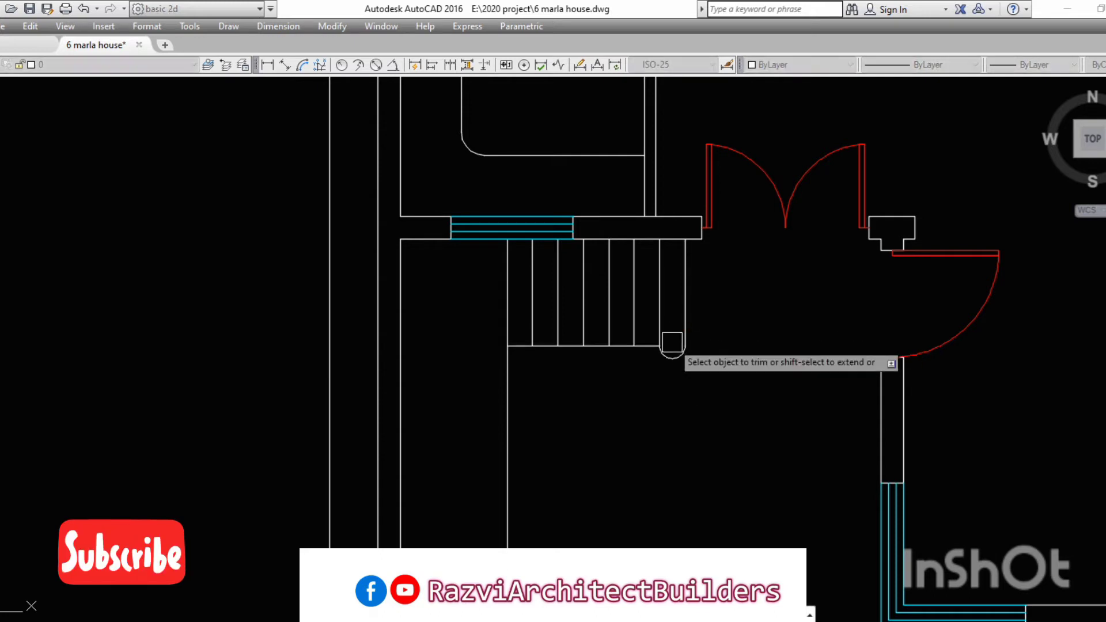
pyautogui.scroll(2, 640, 333)
# Step: Extend the tread lines to the edge and add horizontal treads spaced 10 apart
pyautogui.write('ex')
pyautogui.press('Return')
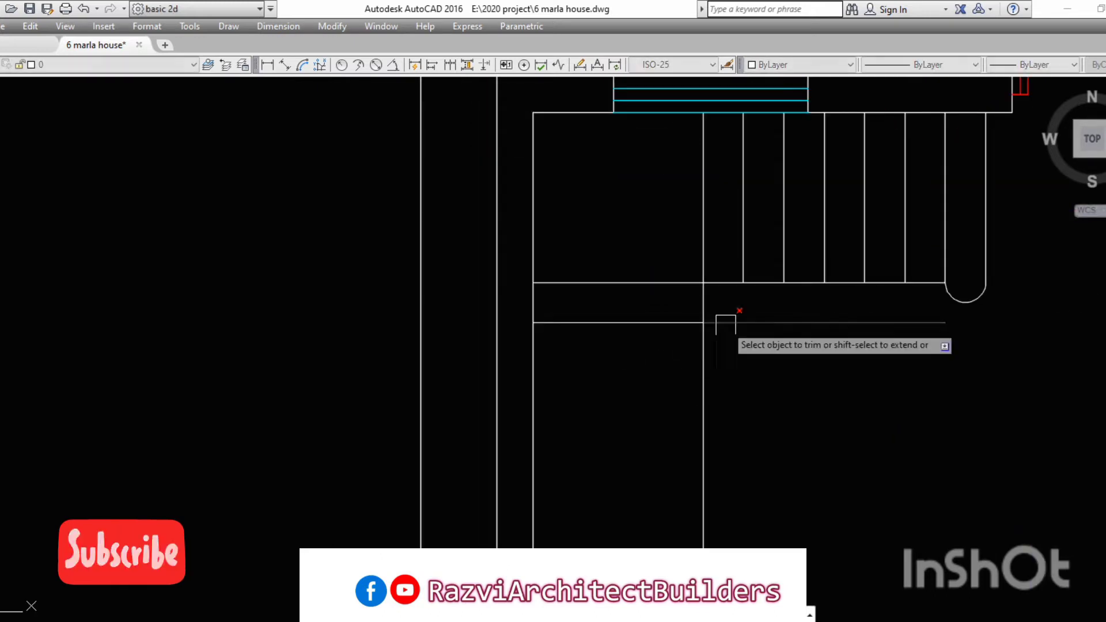
pyautogui.write('10')
pyautogui.press('Return')
pyautogui.click(634, 322)
pyautogui.click(642, 419)
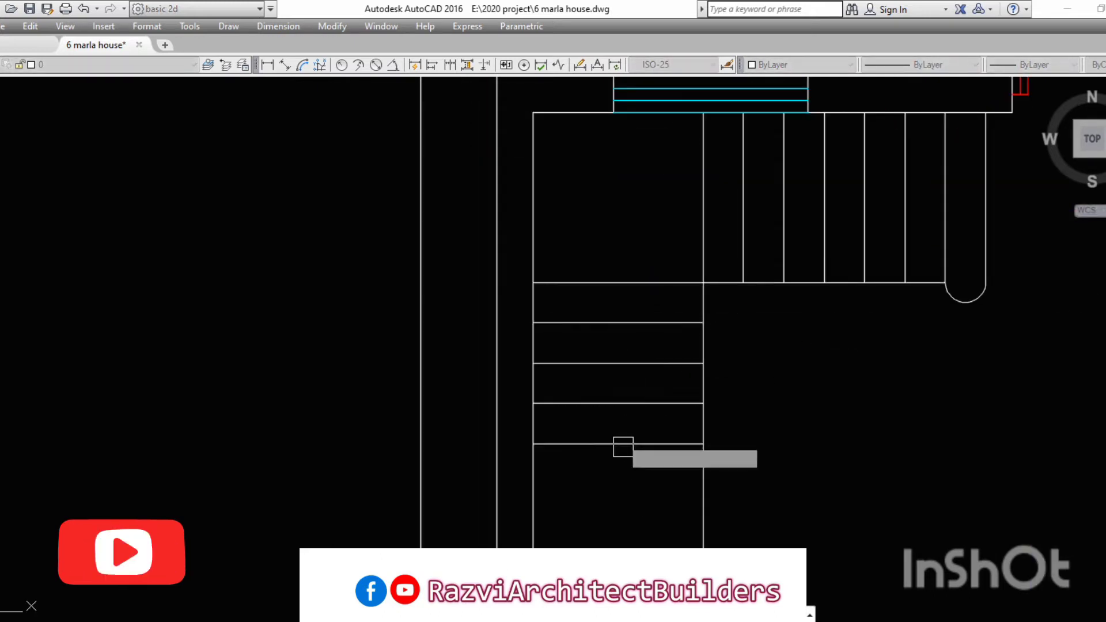
pyautogui.click(623, 447)
pyautogui.scroll(-3, 633, 374)
pyautogui.scroll(1, 635, 325)
# Step: Draw a rectangular stair landing across the treads and trim the overlapping stair lines
pyautogui.write('rec')
pyautogui.press('Return')
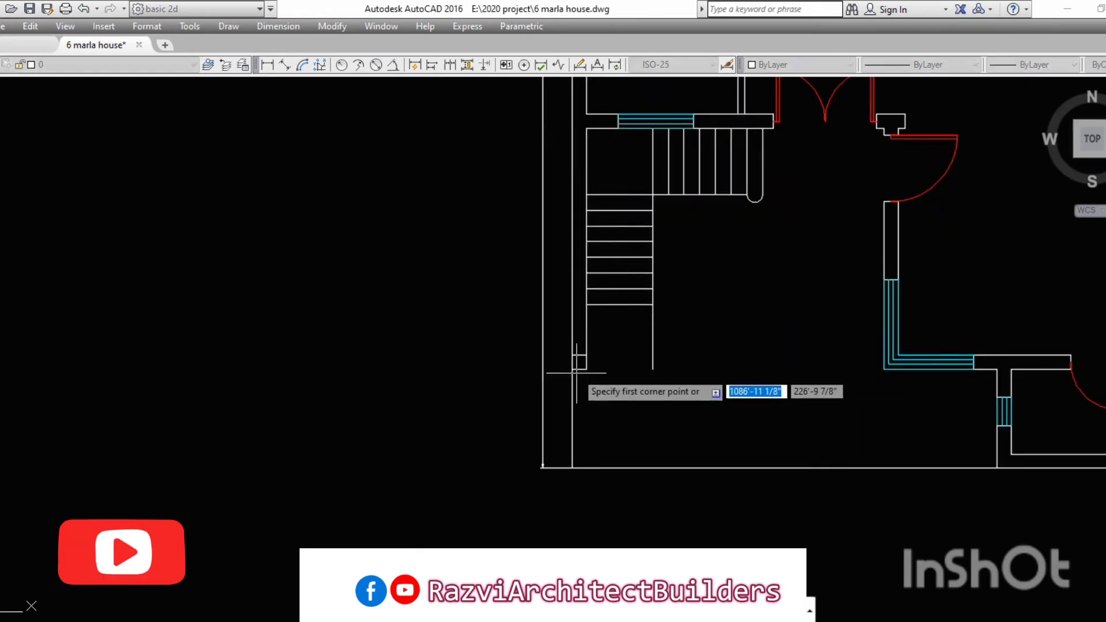
pyautogui.click(573, 370)
pyautogui.click(881, 385)
pyautogui.scroll(3, 654, 363)
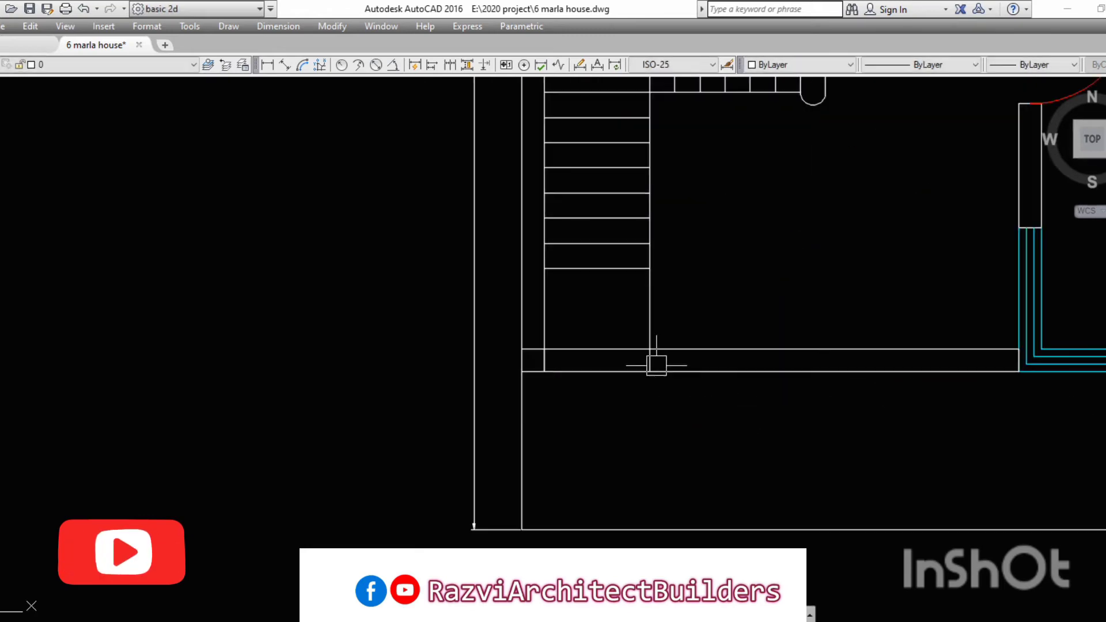
pyautogui.scroll(2, 654, 371)
pyautogui.write('tr')
pyautogui.press('Return')
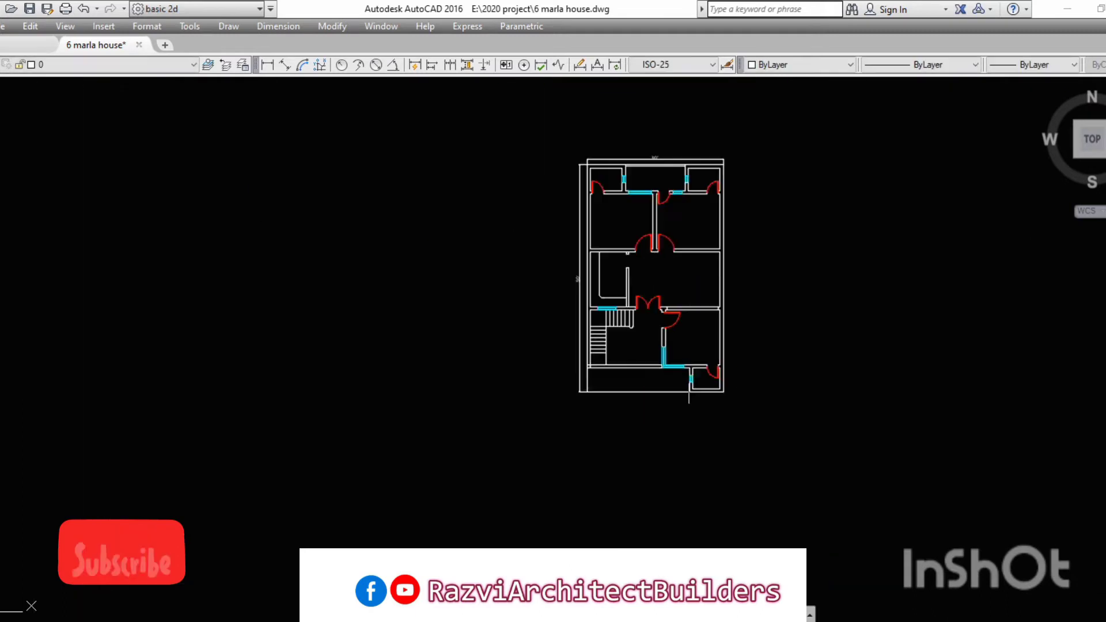
# Step: Set the BATH label's font to Bahnschrift SemiBold
pyautogui.scroll(2, 624, 345)
pyautogui.scroll(2, 601, 305)
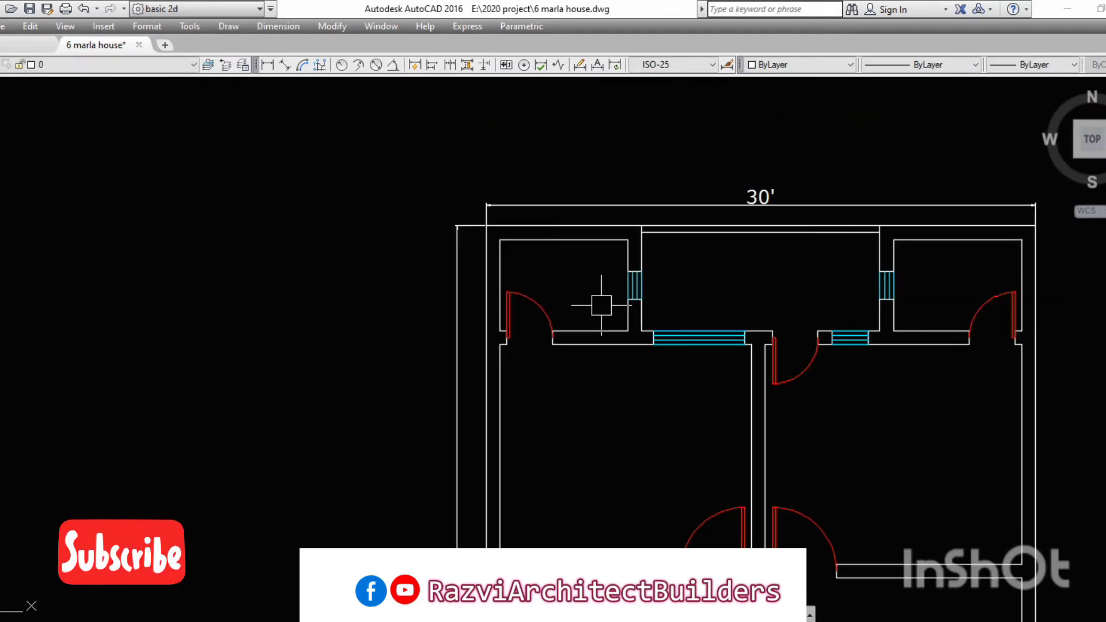
pyautogui.scroll(2, 537, 273)
pyautogui.click(535, 269)
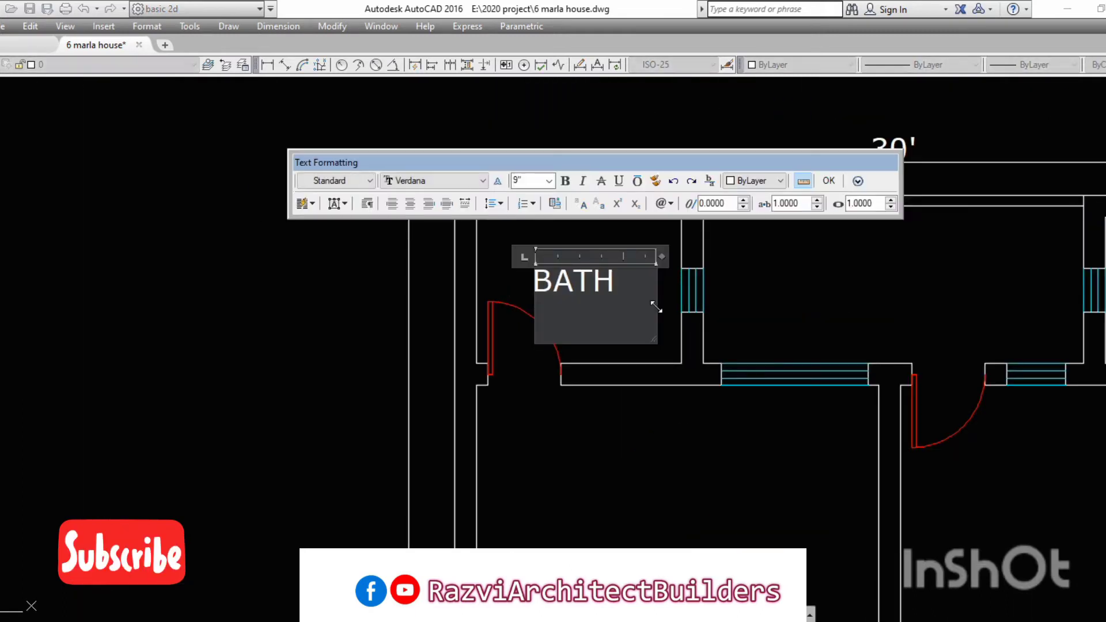
pyautogui.click(432, 180)
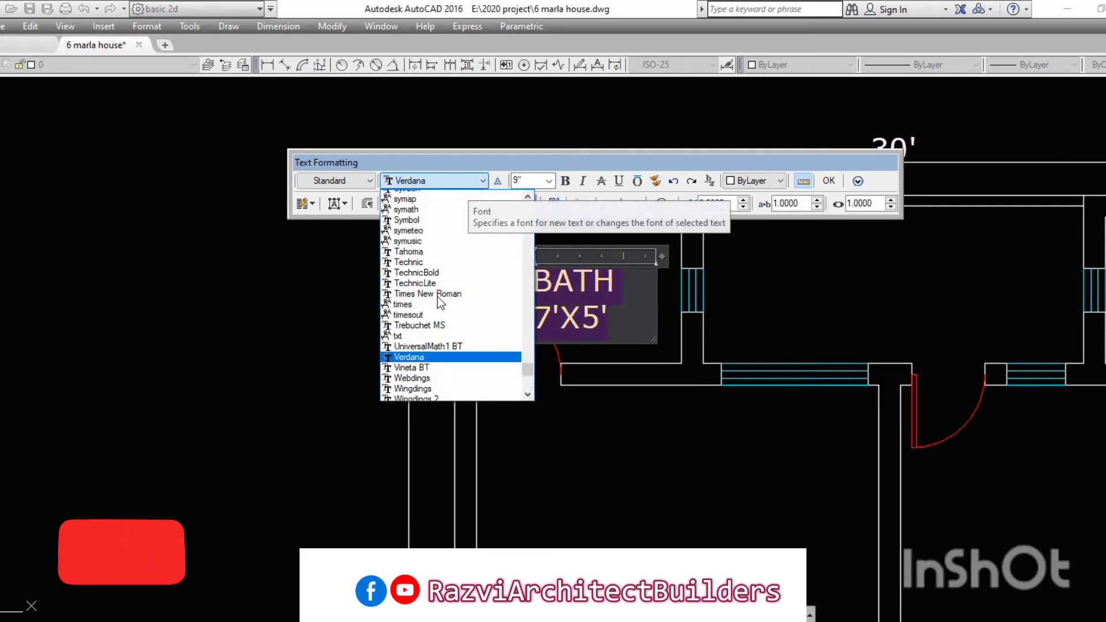
pyautogui.scroll(15, 484, 304)
pyautogui.scroll(-5, 484, 304)
pyautogui.click(455, 315)
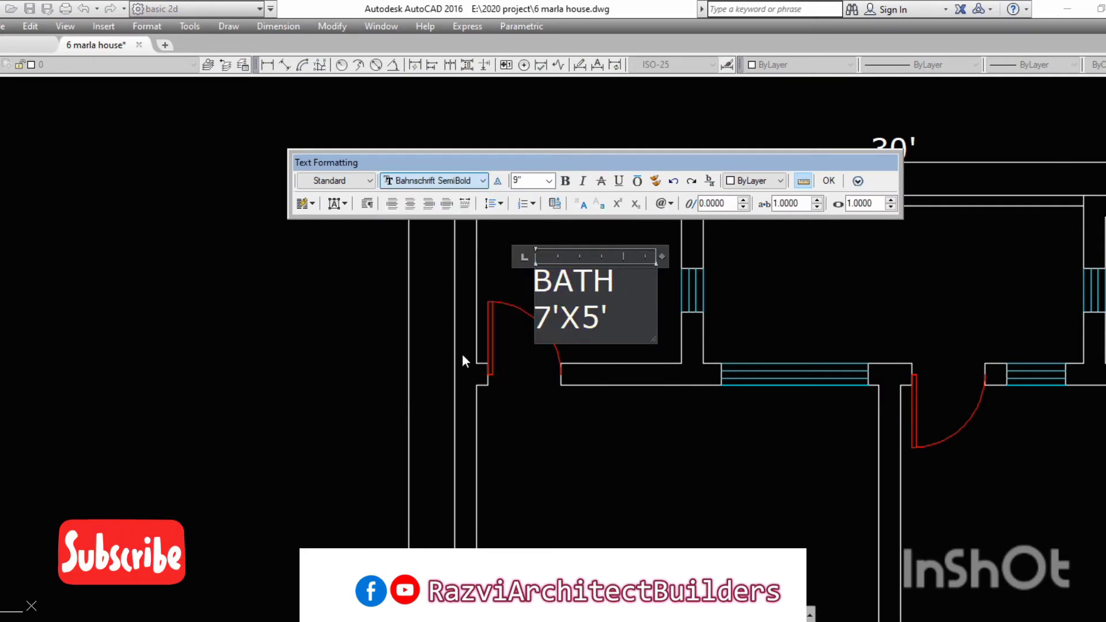
pyautogui.click(829, 180)
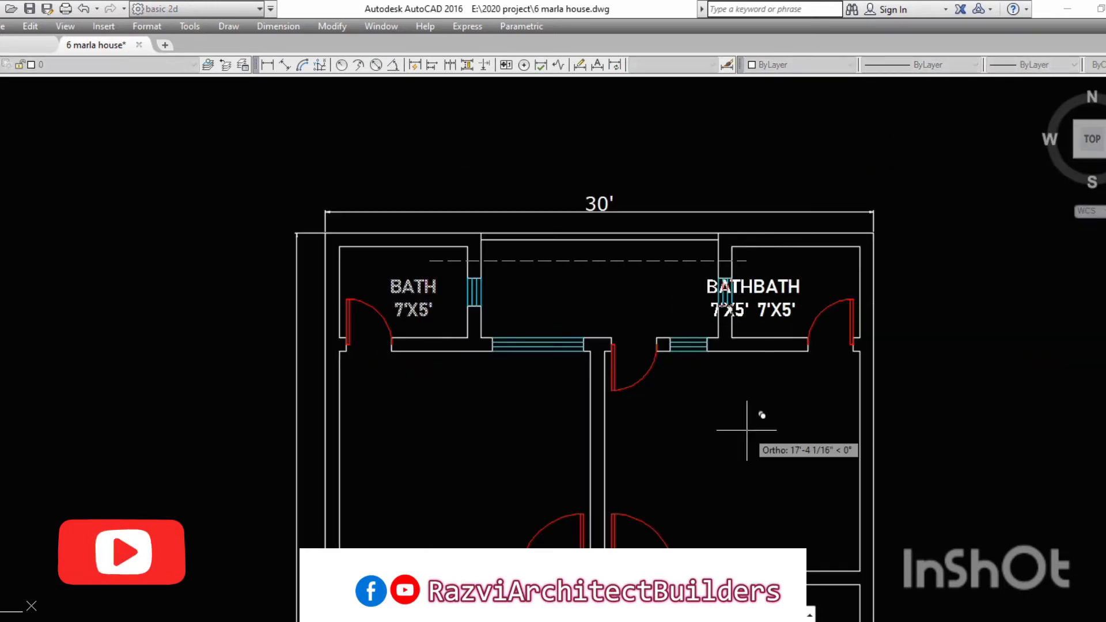
# Step: Place a label copy in the bedroom as M BED ROOM, replacing the 7'X5' size
pyautogui.click(748, 443)
pyautogui.doubleClick(731, 452)
pyautogui.write('M')
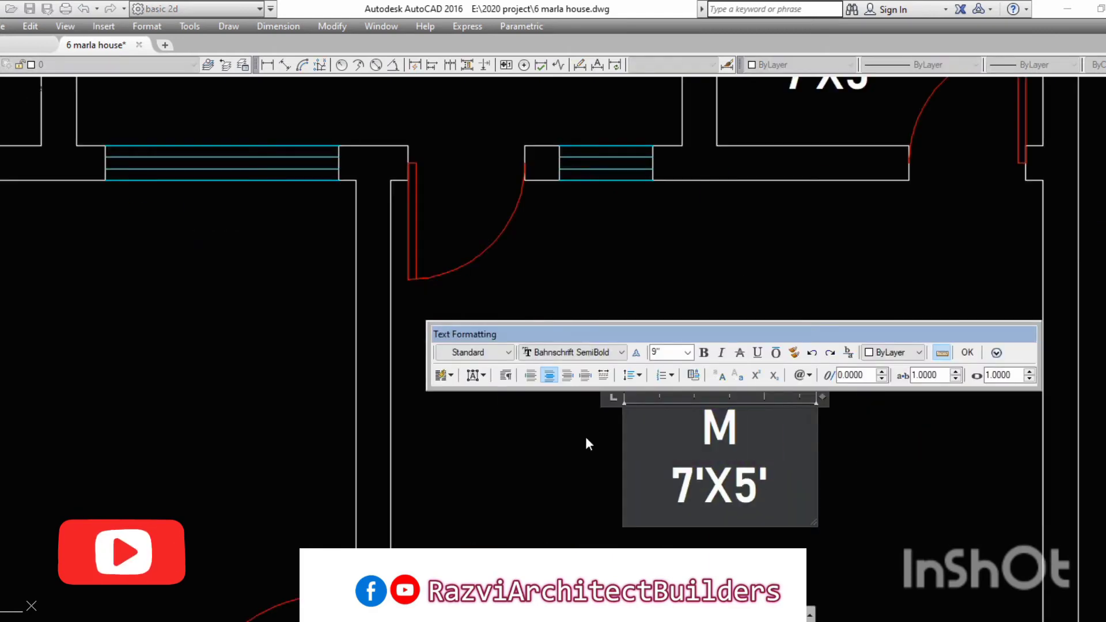
pyautogui.write(' BED ROOM')
pyautogui.moveTo(822, 396); pyautogui.dragTo(988, 396)
pyautogui.moveTo(852, 539); pyautogui.dragTo(752, 539)
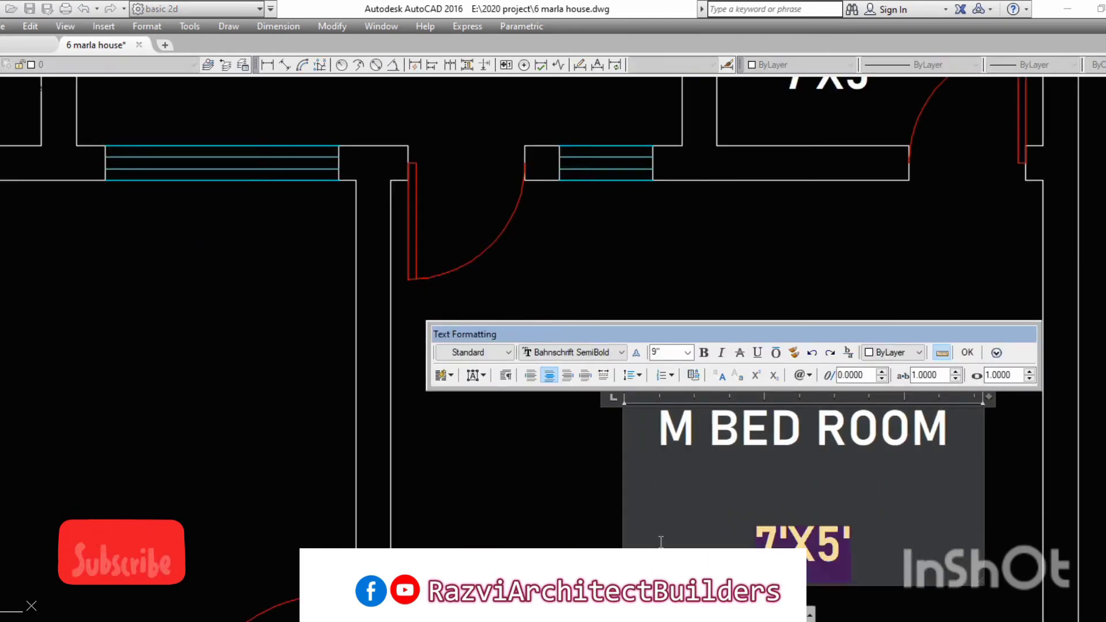
pyautogui.press('Delete')
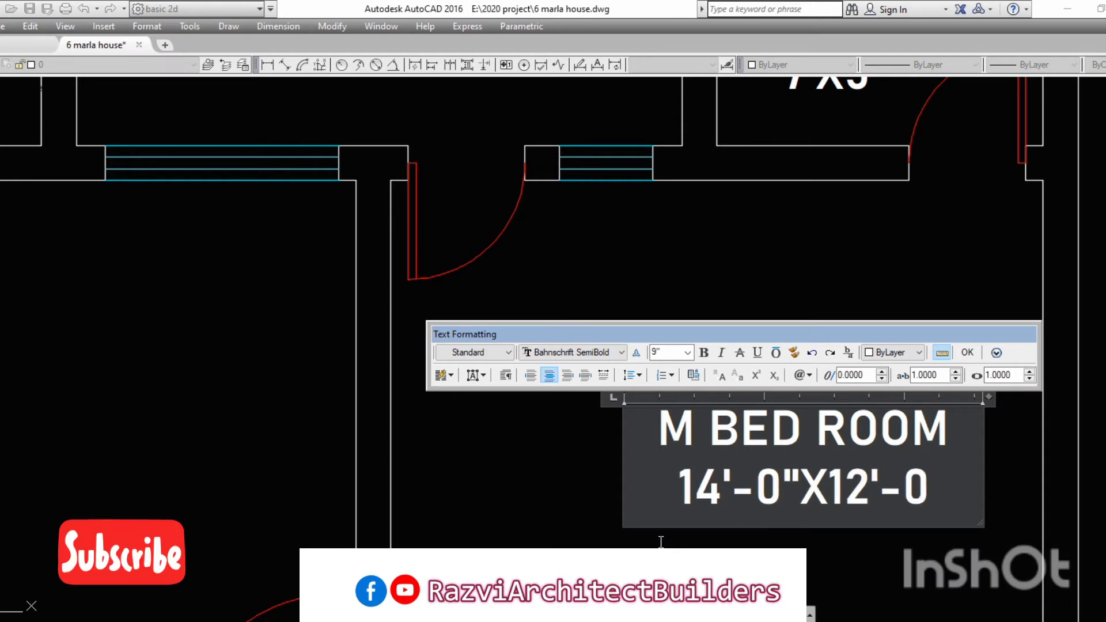
pyautogui.write('"')
pyautogui.click(661, 542)
# Step: Copy the label to the left bedroom as BED ROOM, changing the width digit to 3
pyautogui.scroll(-5, 660, 542)
pyautogui.rightClick(809, 242)
pyautogui.click(846, 401)
pyautogui.click(144, 394)
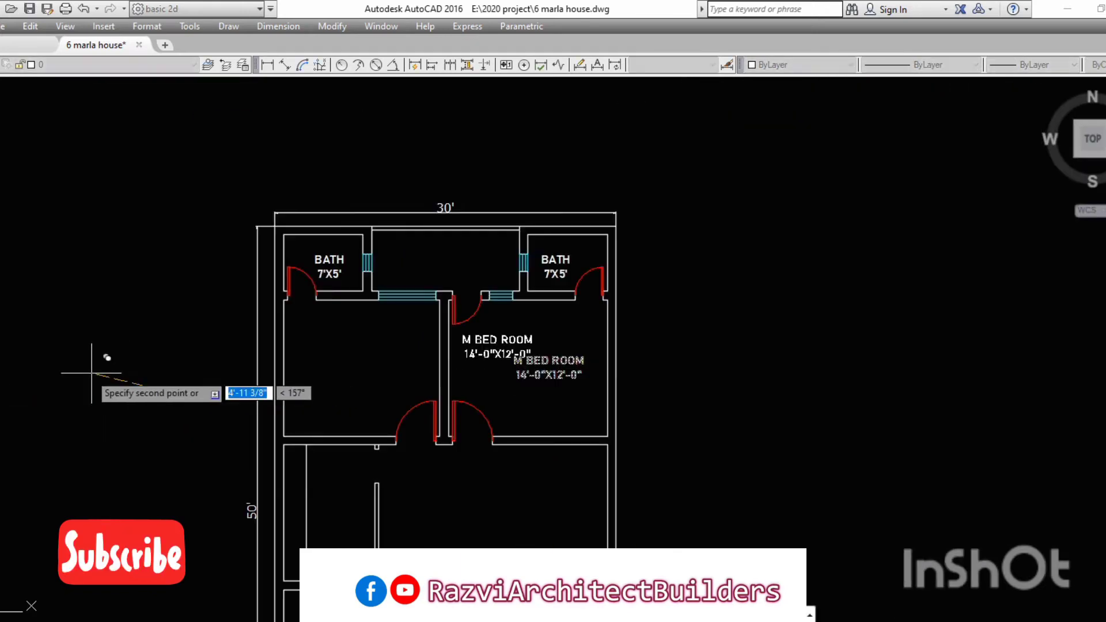
pyautogui.click(49, 382)
pyautogui.press('Return')
pyautogui.scroll(3, 380, 362)
pyautogui.doubleClick(380, 360)
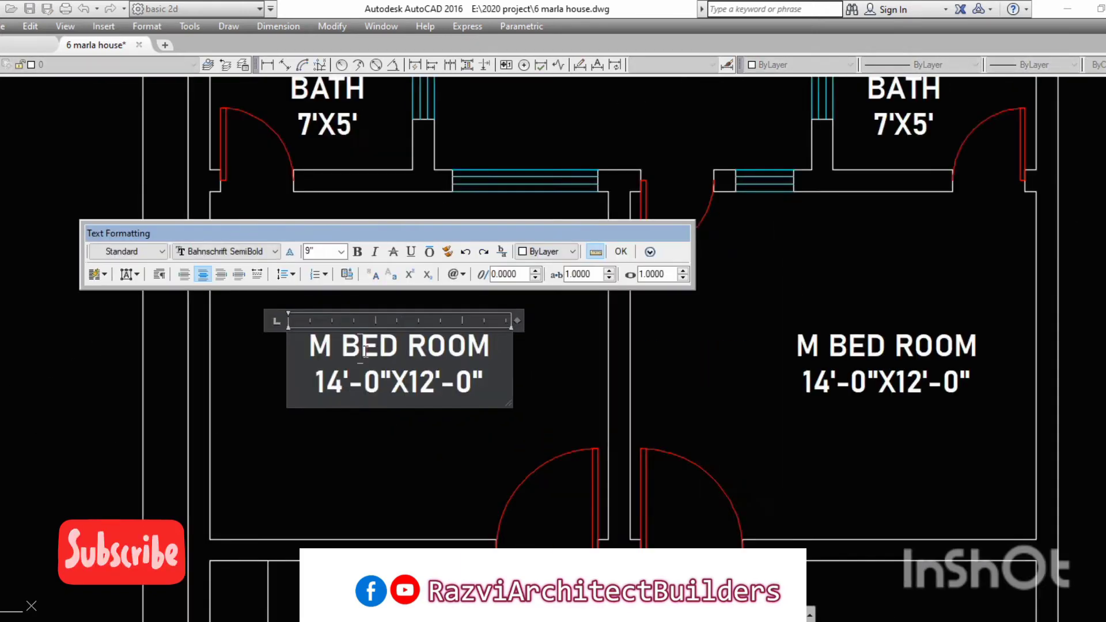
pyautogui.scroll(2, 364, 348)
pyautogui.click(327, 403)
pyautogui.press('BackSpace')
pyautogui.write('3')
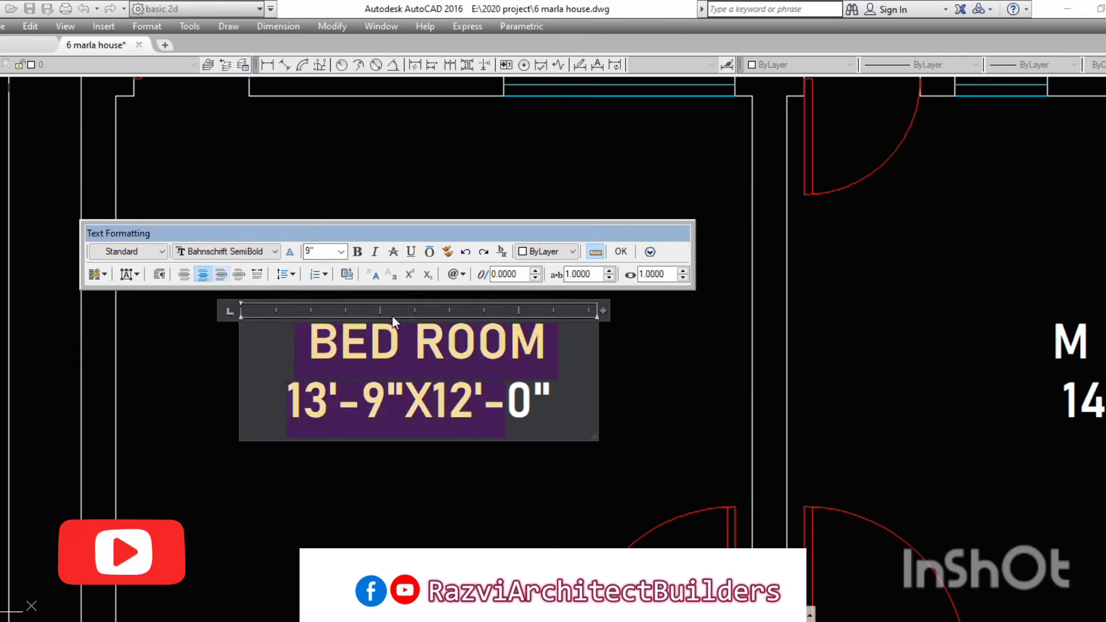
pyautogui.click(620, 251)
# Step: Copy the label into the lower room and rename it TV LOUNGE
pyautogui.scroll(-3, 609, 267)
pyautogui.scroll(-4, 610, 267)
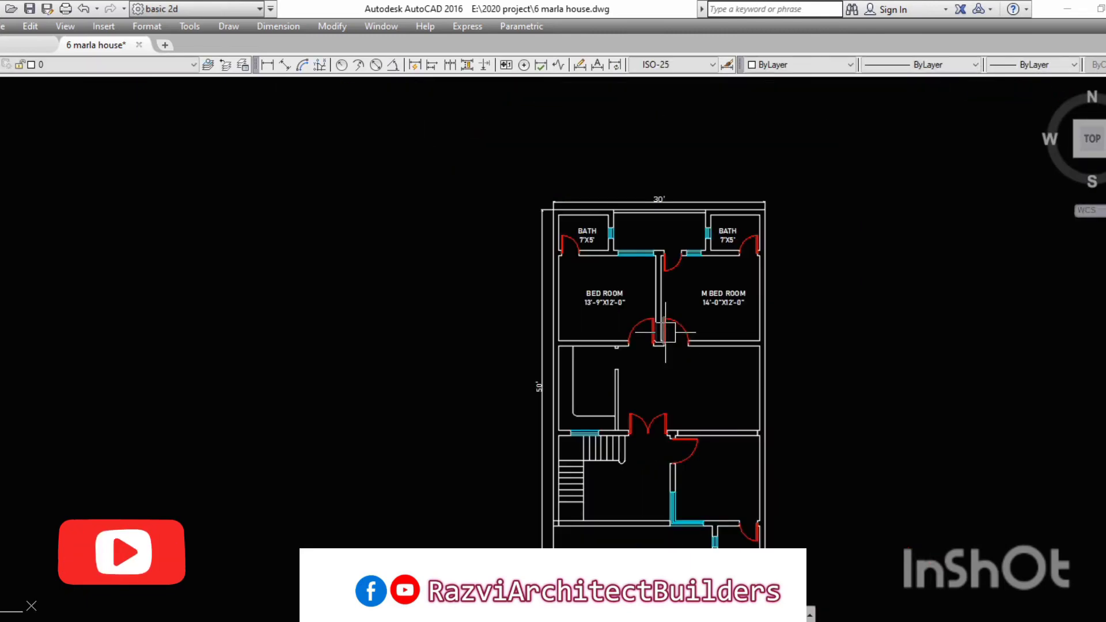
pyautogui.scroll(2, 812, 437)
pyautogui.click(822, 268)
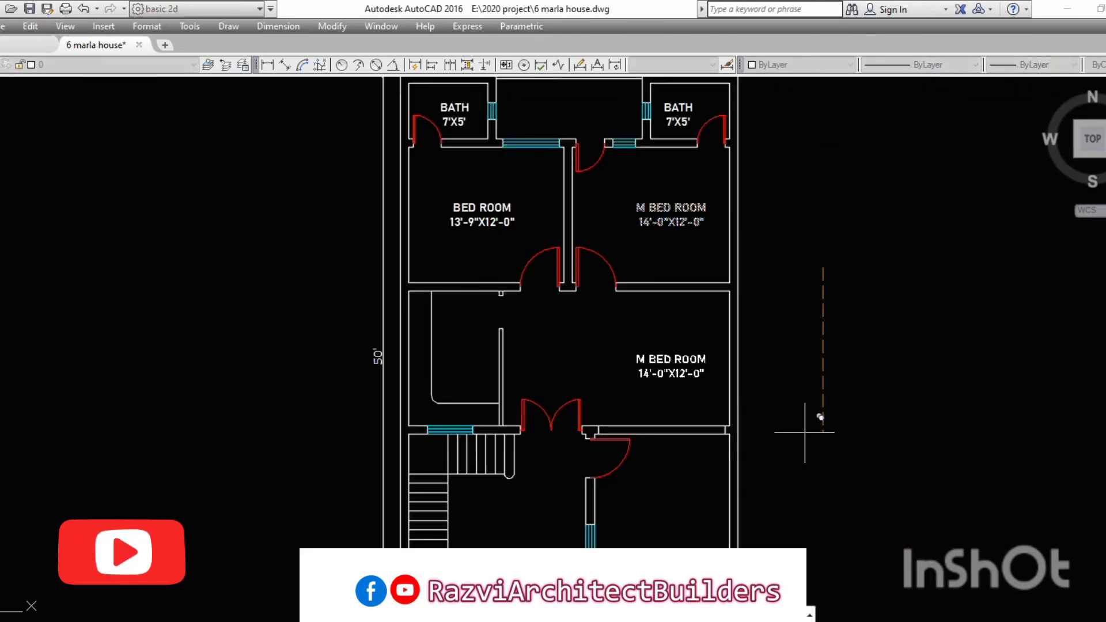
pyautogui.scroll(2, 500, 305)
pyautogui.click(729, 379)
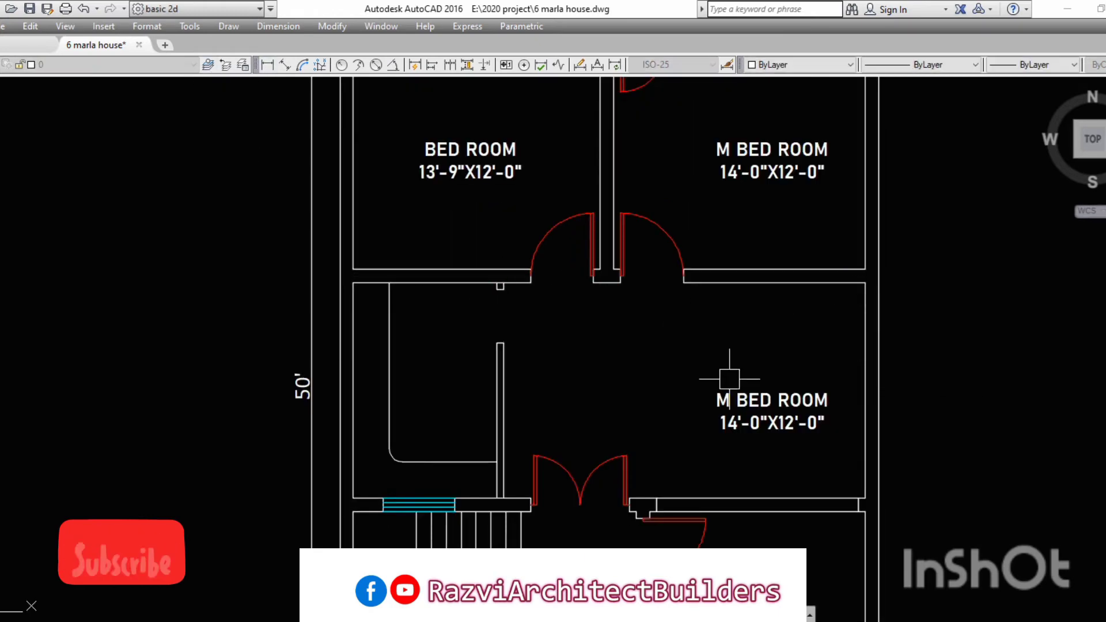
pyautogui.doubleClick(772, 403)
pyautogui.write('TV LOUNGE')
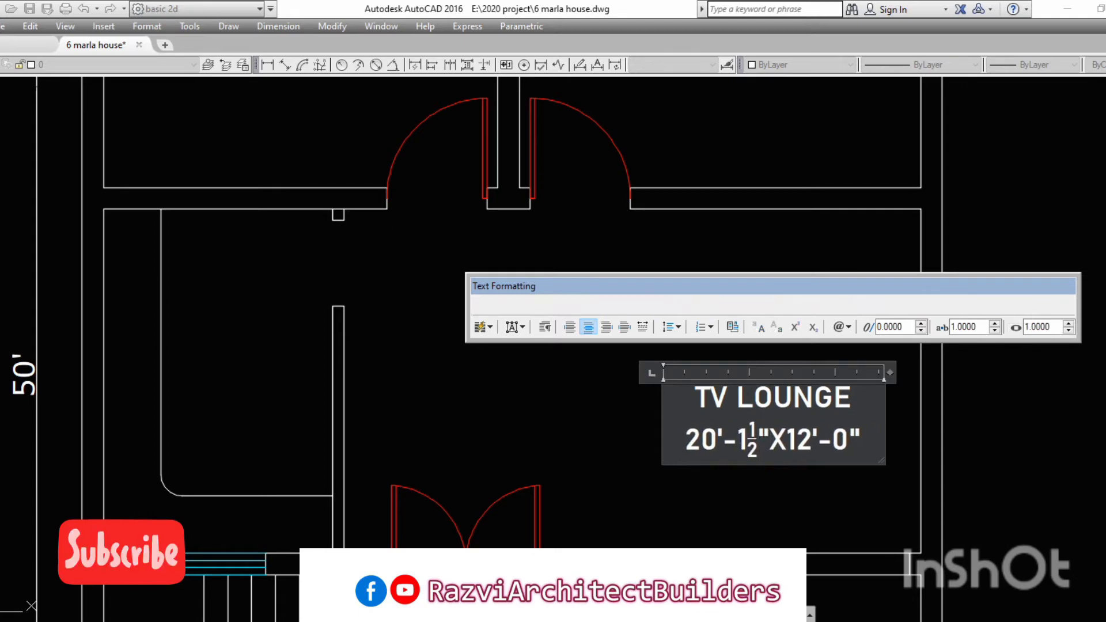
pyautogui.click(529, 365)
# Step: Place a BED ROOM label copy in the kitchen and edit it to KITCHEN
pyautogui.scroll(-4, 529, 365)
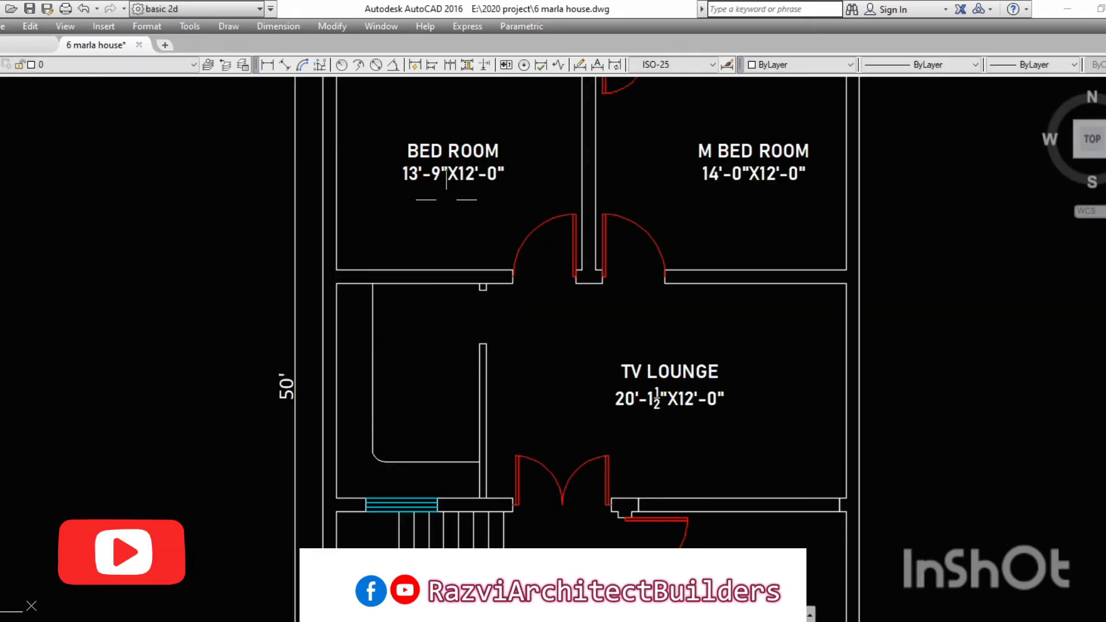
pyautogui.click(121, 449)
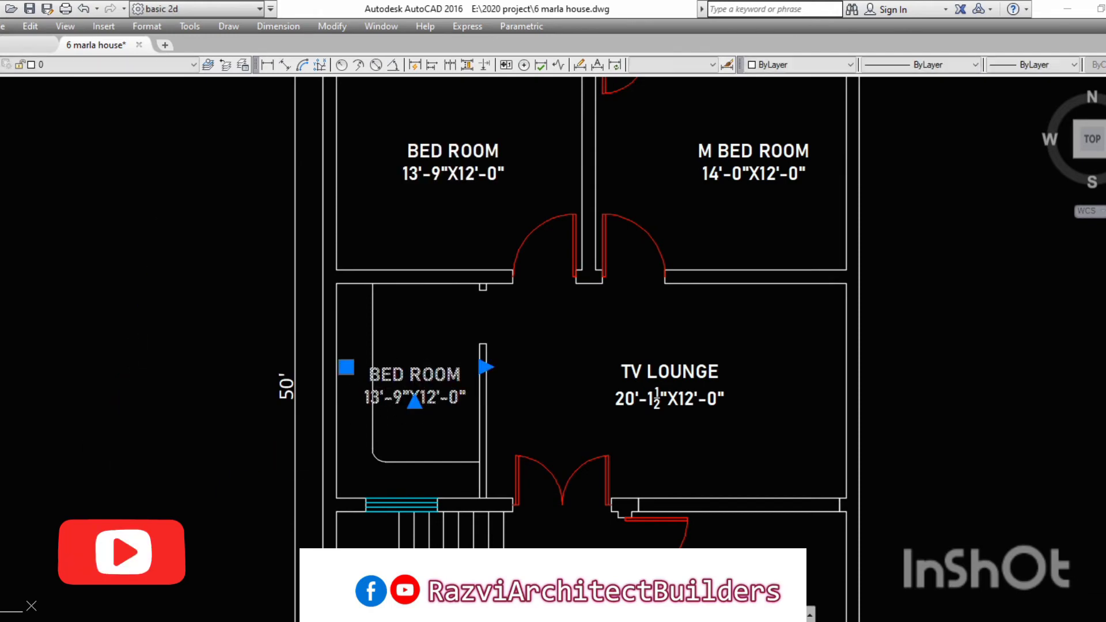
pyautogui.doubleClick(455, 383)
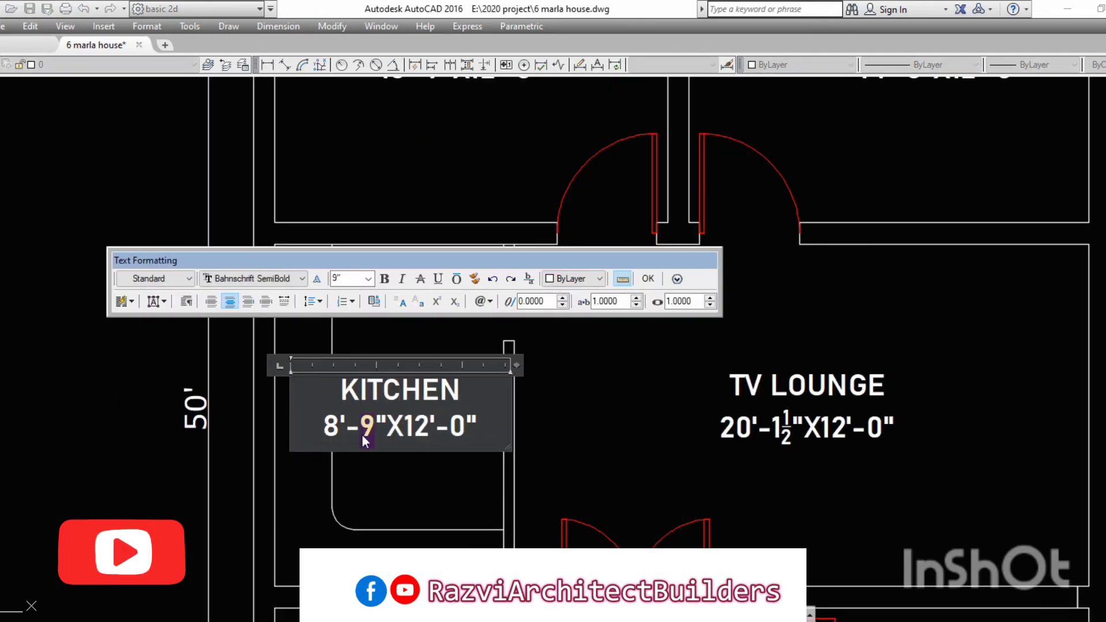
pyautogui.click(633, 460)
# Step: Copy the TV LOUNGE label to the lower-right room as DRAWING 12'-0"X12'-0"
pyautogui.scroll(-5, 504, 253)
pyautogui.click(504, 253)
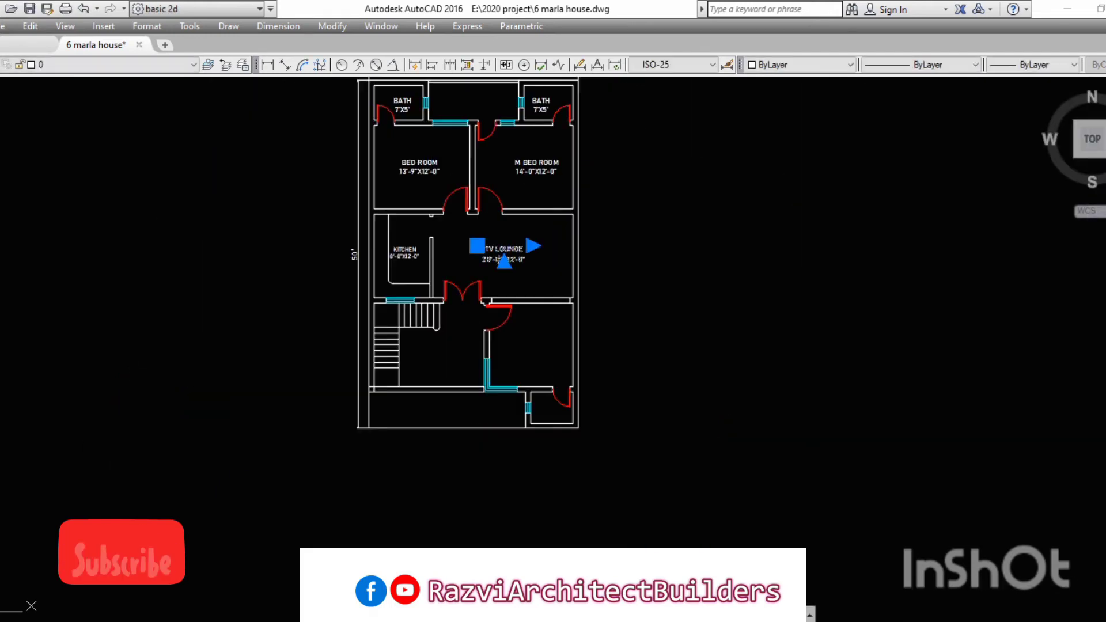
pyautogui.write('co')
pyautogui.press('Return')
pyautogui.click(663, 265)
pyautogui.click(690, 364)
pyautogui.scroll(4, 544, 354)
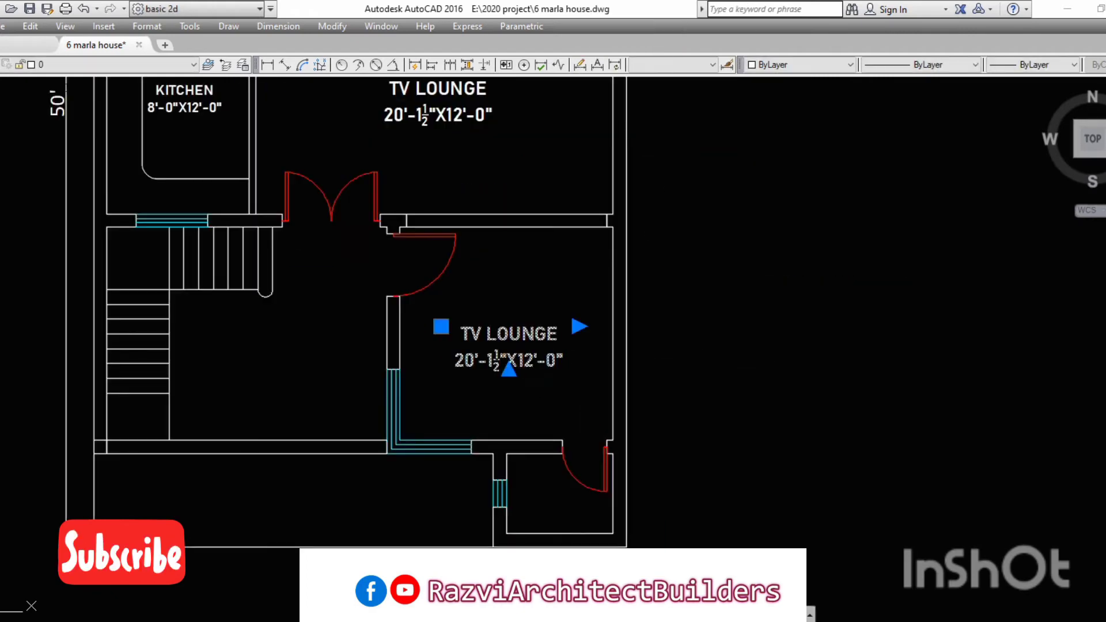
pyautogui.doubleClick(509, 334)
pyautogui.write('DRAWING')
pyautogui.moveTo(420, 380); pyautogui.dragTo(442, 380)
pyautogui.write('12')
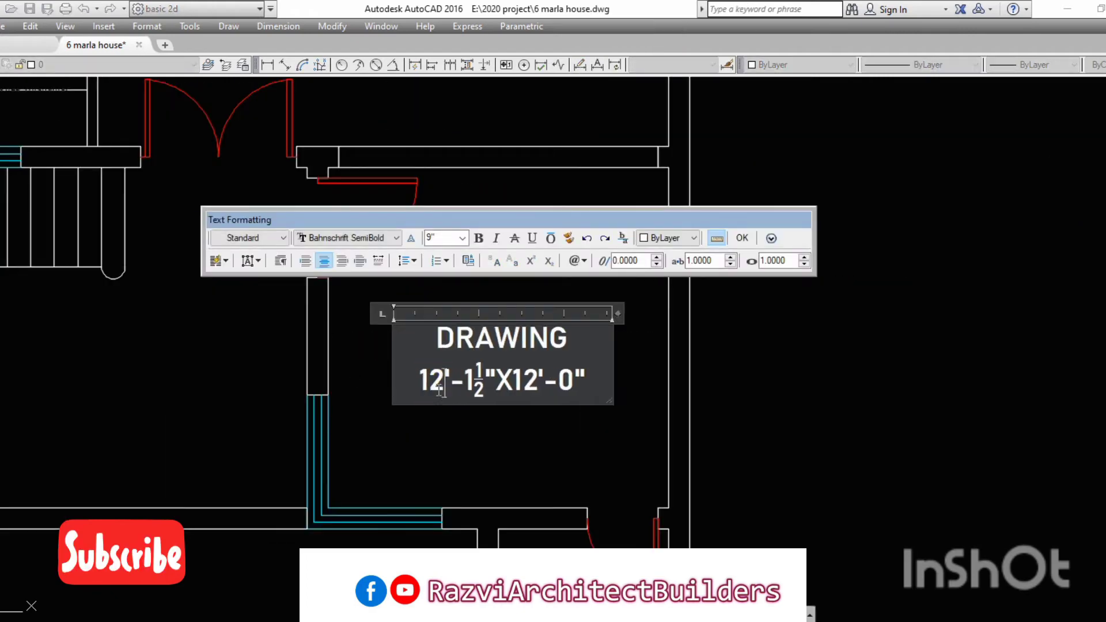
pyautogui.click(667, 414)
# Step: Load the ACAD_ISO03W100 dashed linetype through the linetype manager
pyautogui.scroll(-5, 666, 414)
pyautogui.click(974, 64)
pyautogui.click(890, 104)
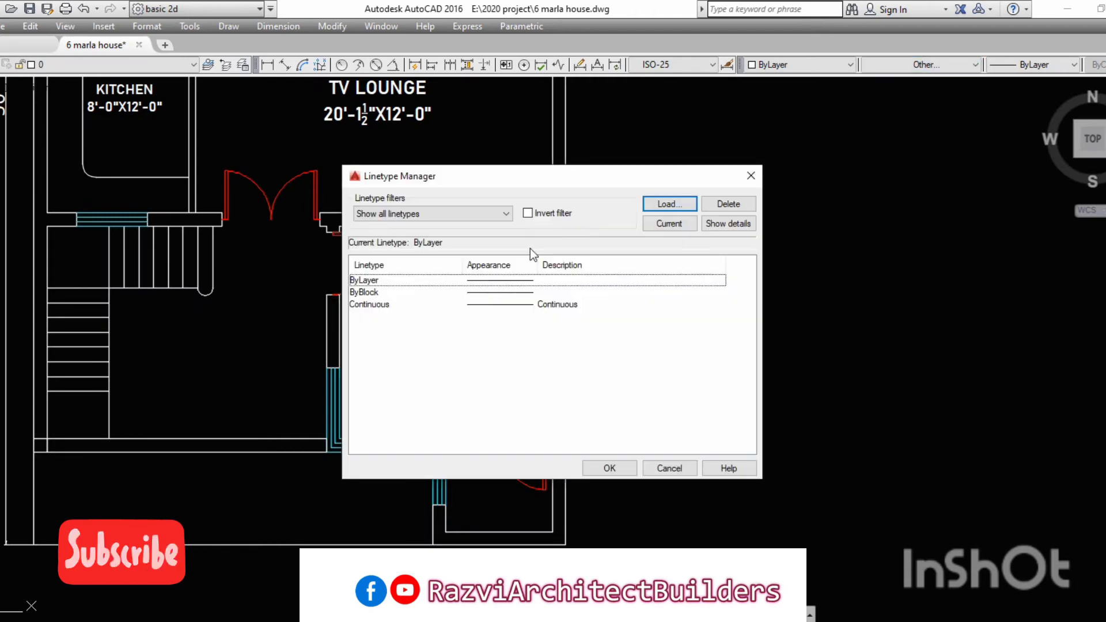
pyautogui.click(668, 203)
pyautogui.click(448, 318)
pyautogui.doubleClick(441, 360)
pyautogui.press('Return')
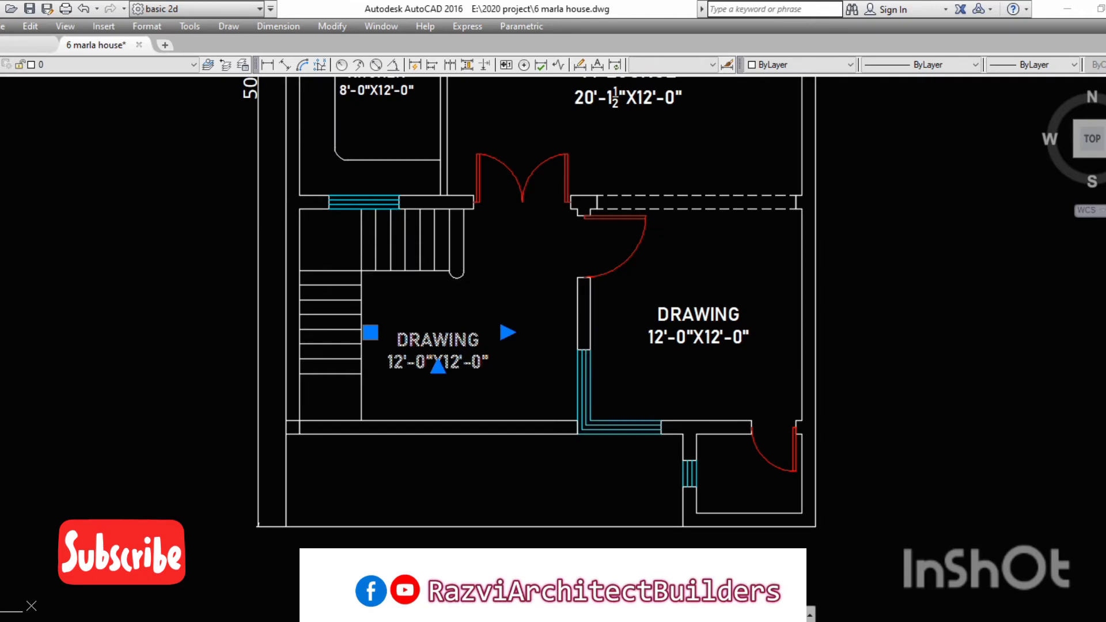
# Step: Rename the porch label to PORCH 15'-9"X12'-0"; abandon a 13' dimension
pyautogui.doubleClick(437, 340)
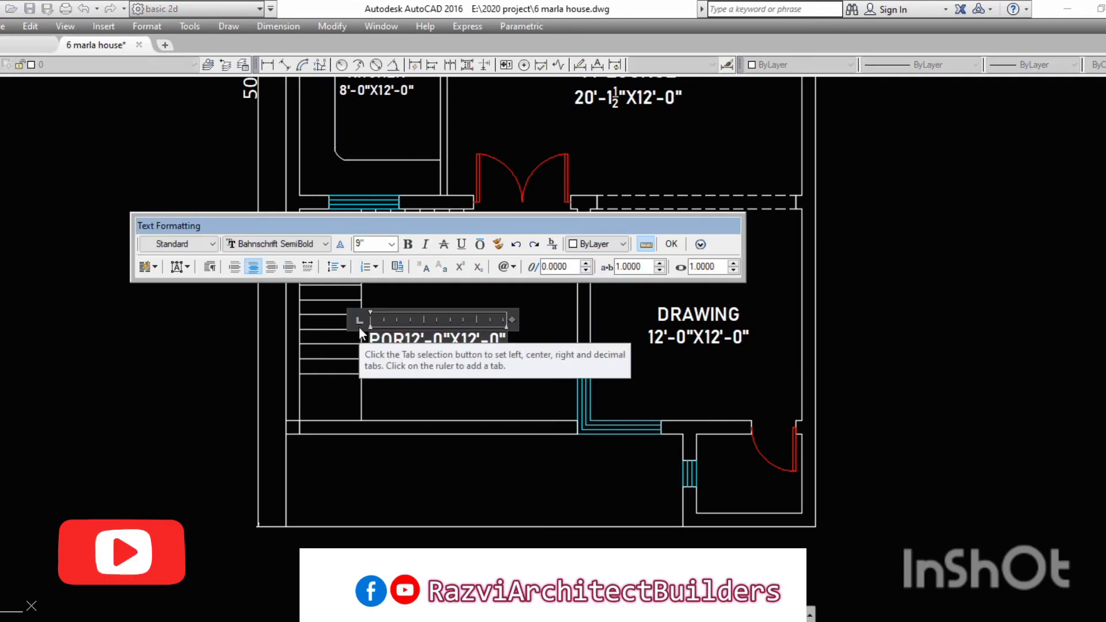
pyautogui.write('PORCH')
pyautogui.scroll(2, 393, 372)
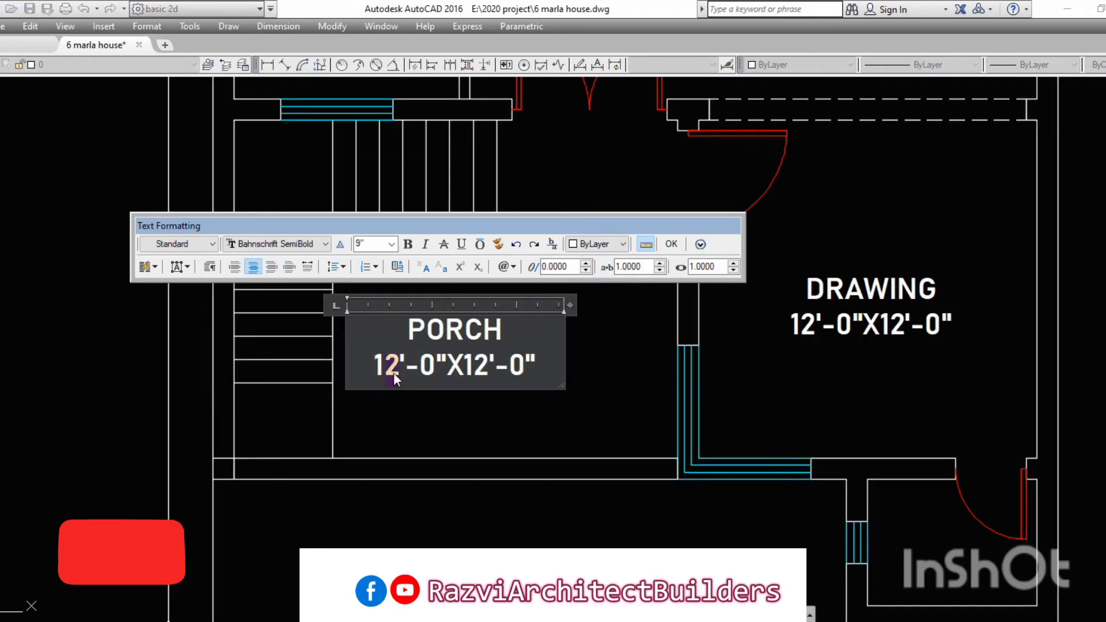
pyautogui.click(677, 245)
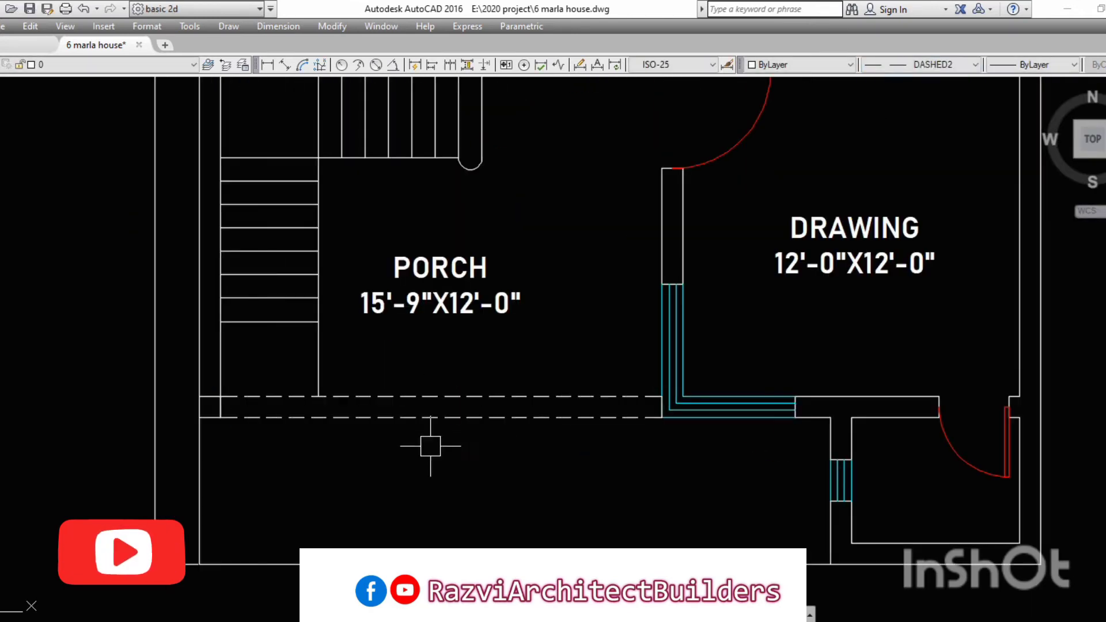
pyautogui.scroll(-5, 431, 447)
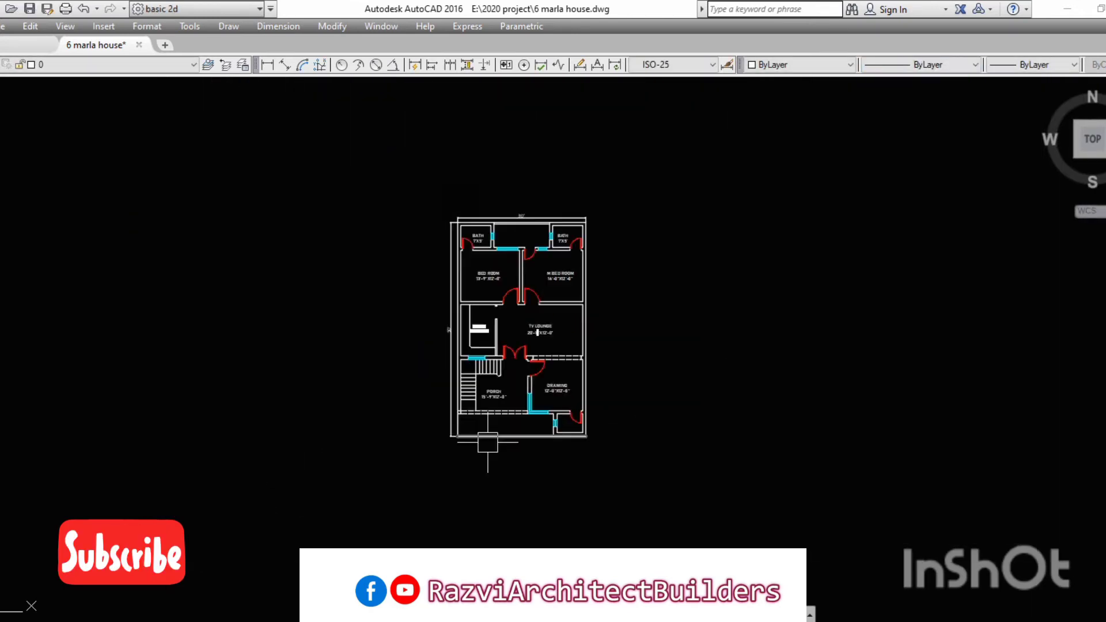
pyautogui.scroll(5, 567, 209)
pyautogui.click(386, 230)
pyautogui.click(746, 230)
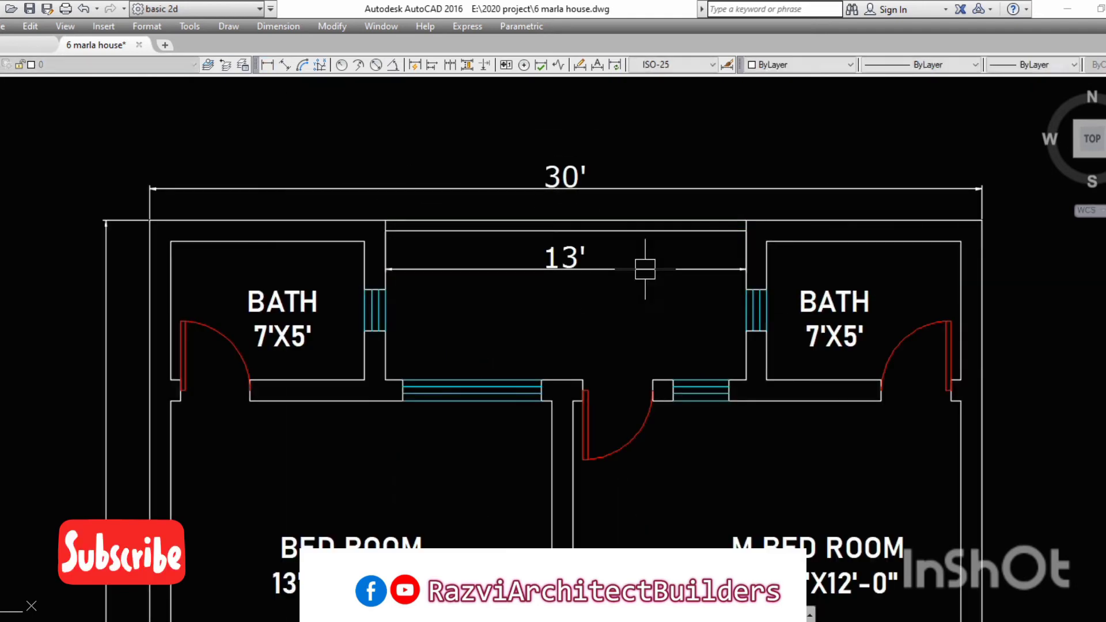
pyautogui.press('Escape')
# Step: Copy the BATH label to the middle rear room as REAR OPENING with a 13' size line
pyautogui.click(282, 301)
pyautogui.rightClick(296, 177)
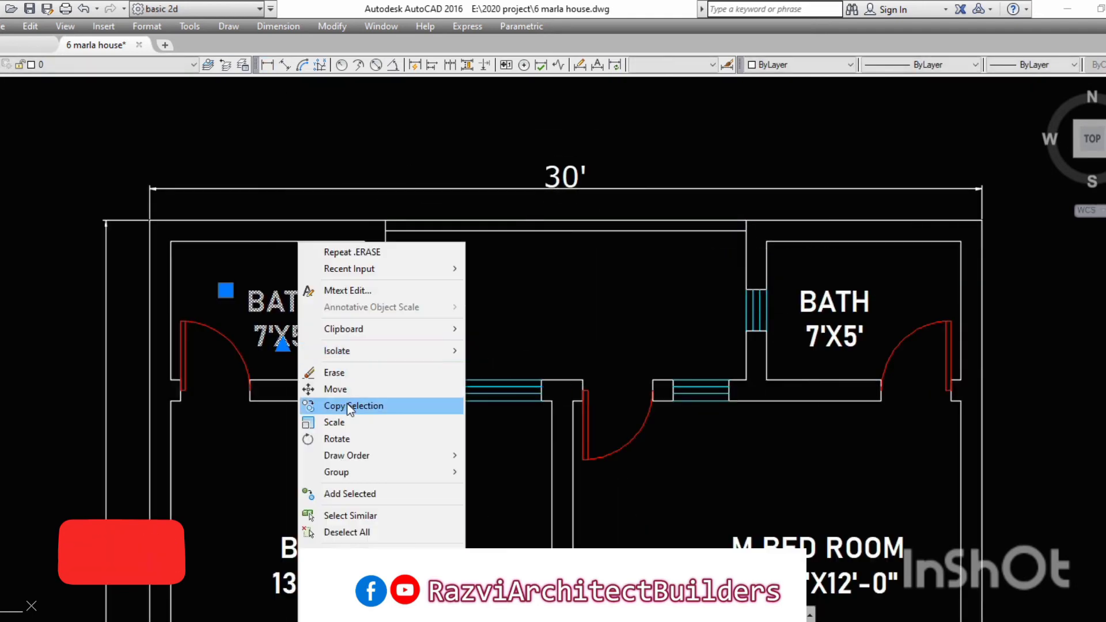
pyautogui.click(346, 402)
pyautogui.click(282, 301)
pyautogui.click(542, 301)
pyautogui.doubleClick(542, 311)
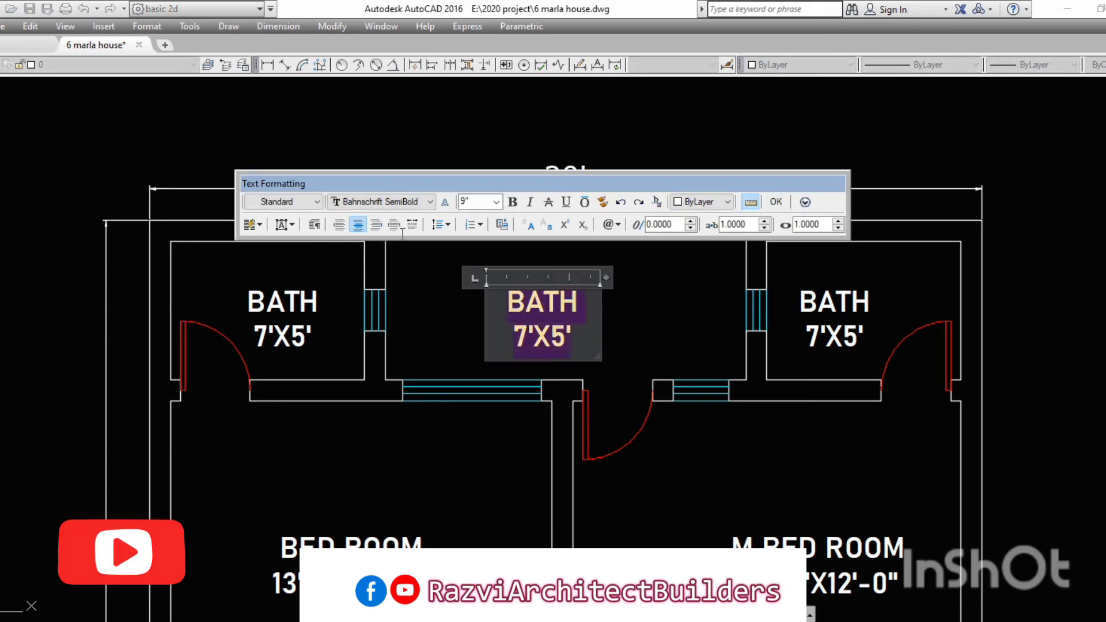
pyautogui.moveTo(606, 277); pyautogui.dragTo(848, 277)
pyautogui.press('Return')
pyautogui.write('13')
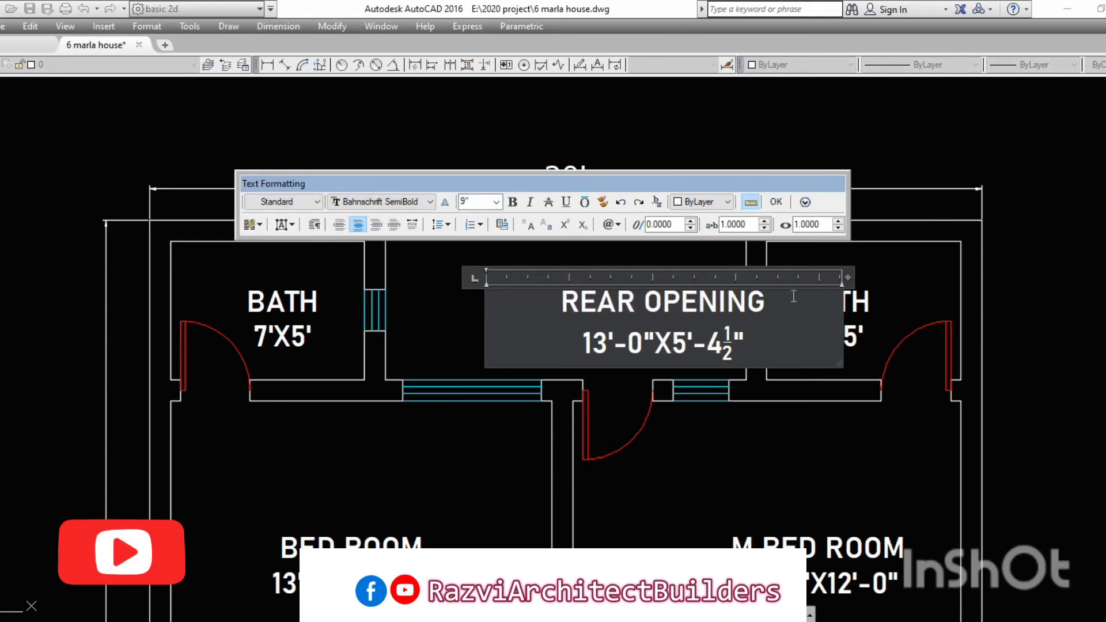
pyautogui.click(687, 130)
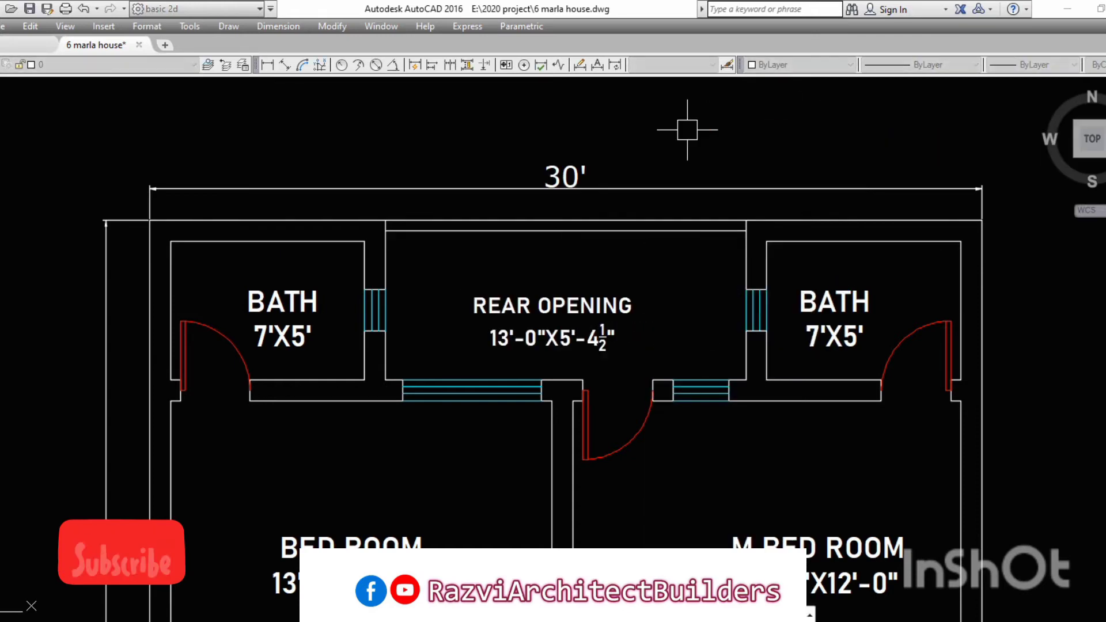
pyautogui.scroll(-5, 519, 334)
# Step: Tidy the wall lines with offset, fillet, undo and trim
pyautogui.scroll(4, 264, 289)
pyautogui.write('o')
pyautogui.press('Return')
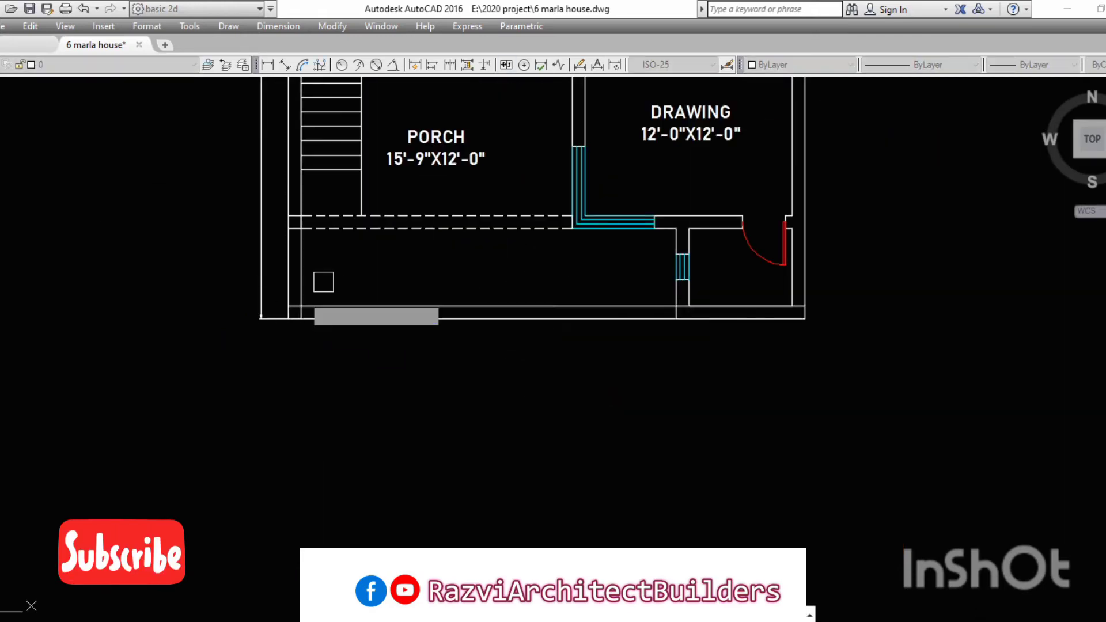
pyautogui.scroll(5, 323, 281)
pyautogui.write('f')
pyautogui.press('Return')
pyautogui.scroll(-3, 333, 322)
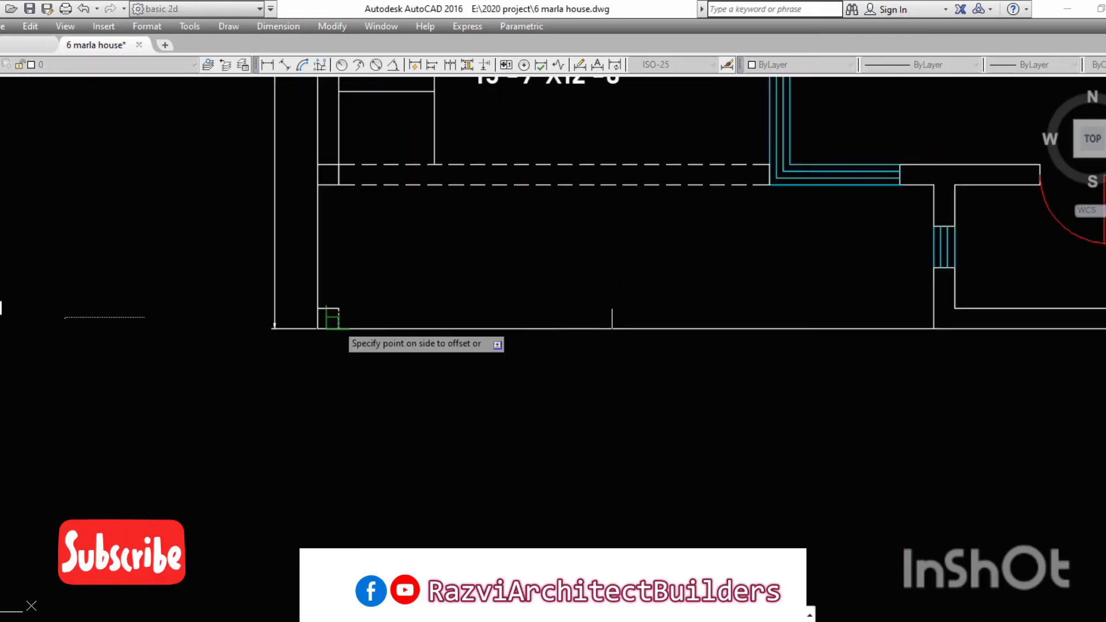
pyautogui.scroll(-2, 331, 321)
pyautogui.scroll(4, 595, 345)
pyautogui.write('u')
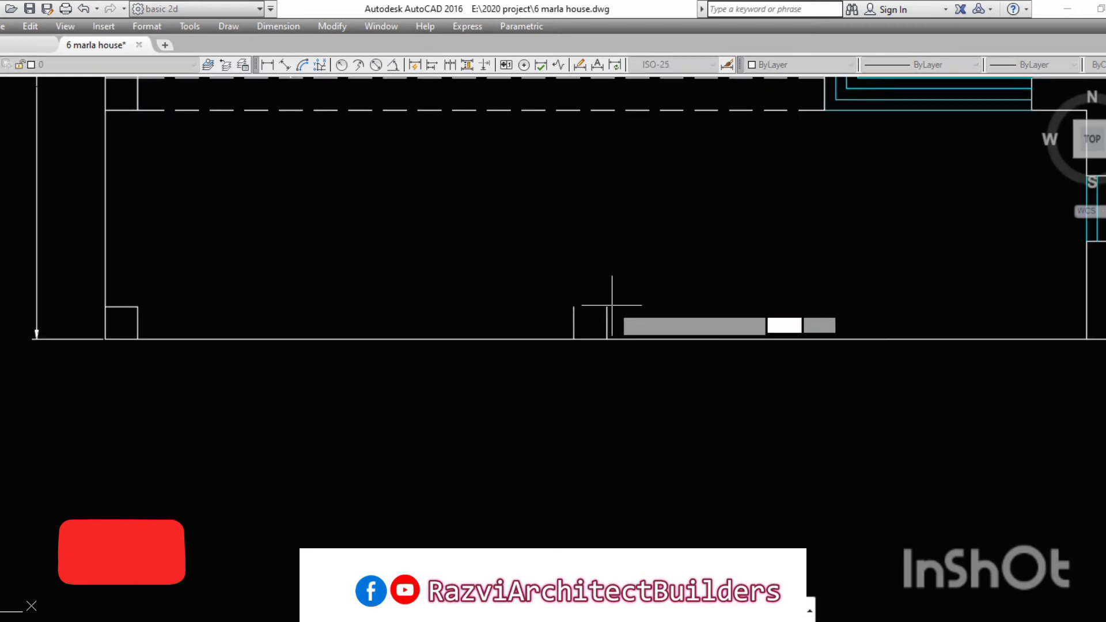
pyautogui.press('Return')
pyautogui.write('tr')
pyautogui.press('Return')
pyautogui.scroll(-3, 417, 370)
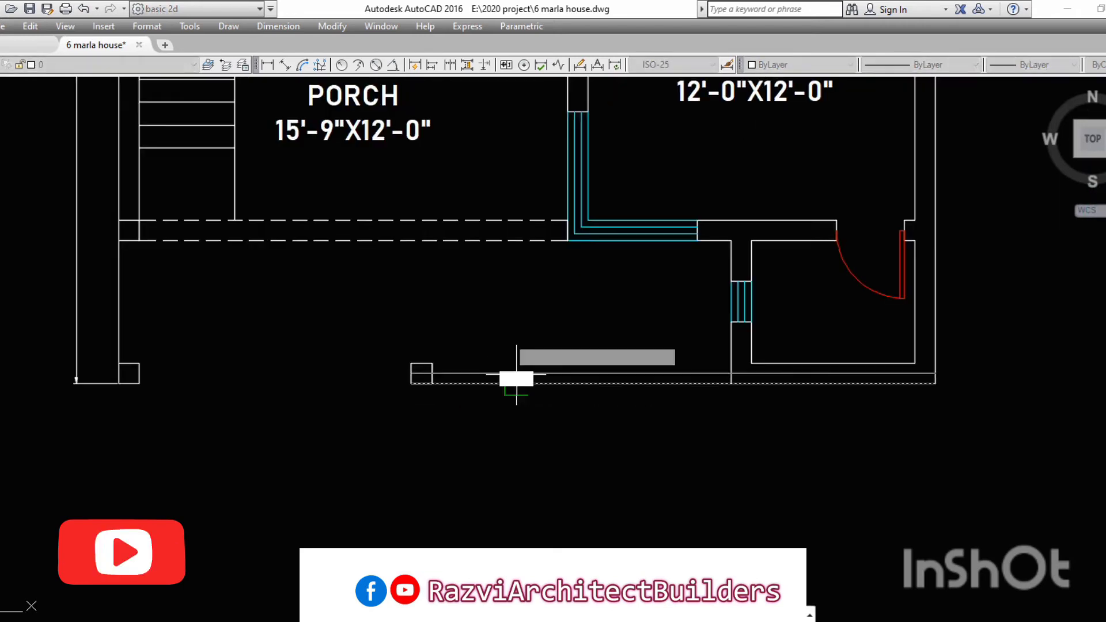
pyautogui.scroll(4, 513, 375)
pyautogui.scroll(-1, 780, 417)
pyautogui.scroll(-4, 781, 417)
pyautogui.scroll(-4, 576, 259)
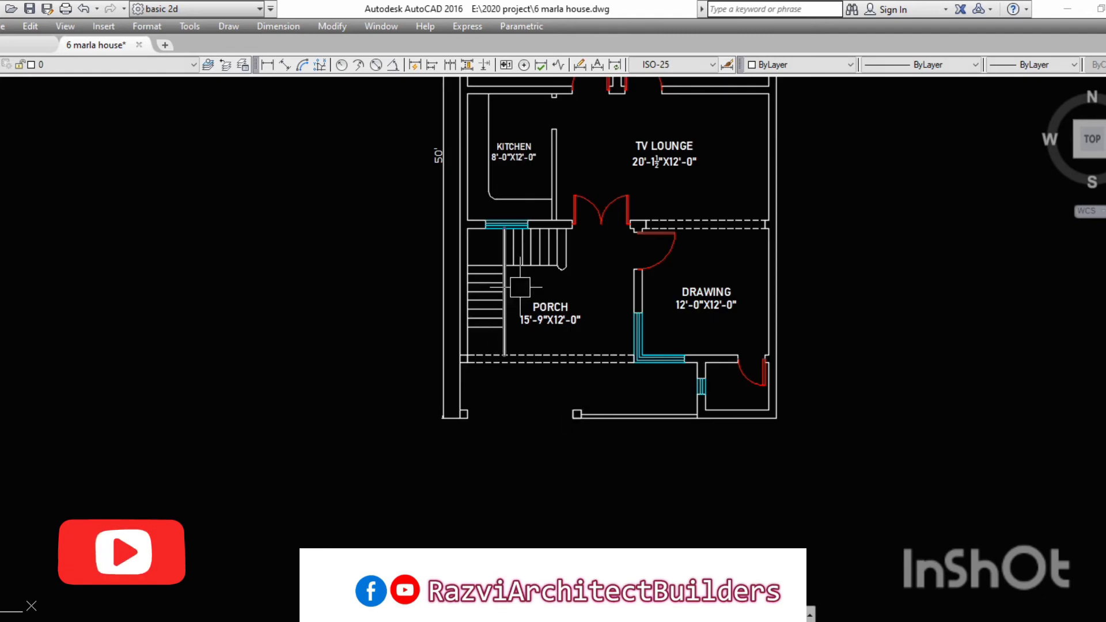
pyautogui.scroll(-3, 462, 112)
pyautogui.scroll(4, 420, 338)
# Step: Add the title GROUND FLOOR PLAN in a text box below the plan
pyautogui.click(420, 338)
pyautogui.click(758, 347)
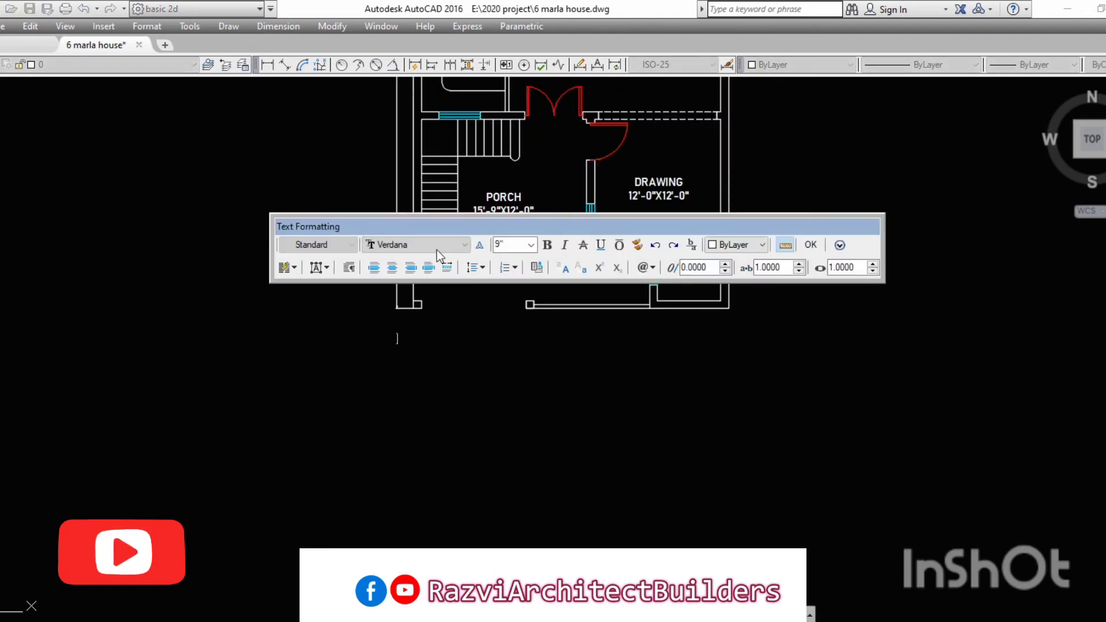
pyautogui.write('GROUN')
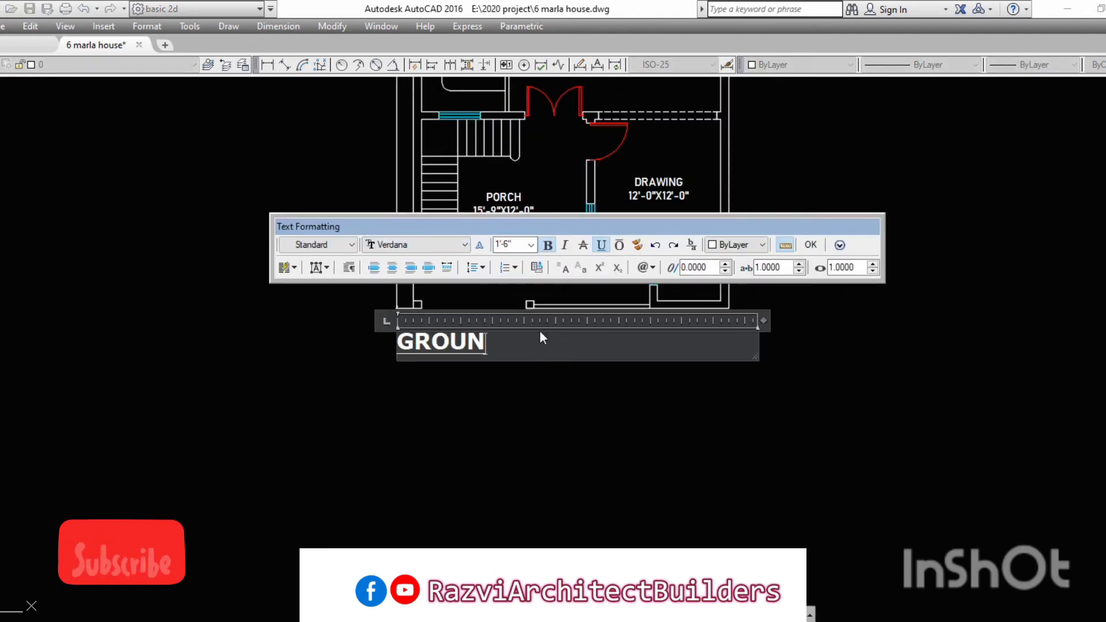
pyautogui.write('D FLOOR PLAN')
pyautogui.click(810, 244)
# Step: Select the entire ground-floor plan and copy it
pyautogui.scroll(-3, 315, 455)
pyautogui.click(294, 167)
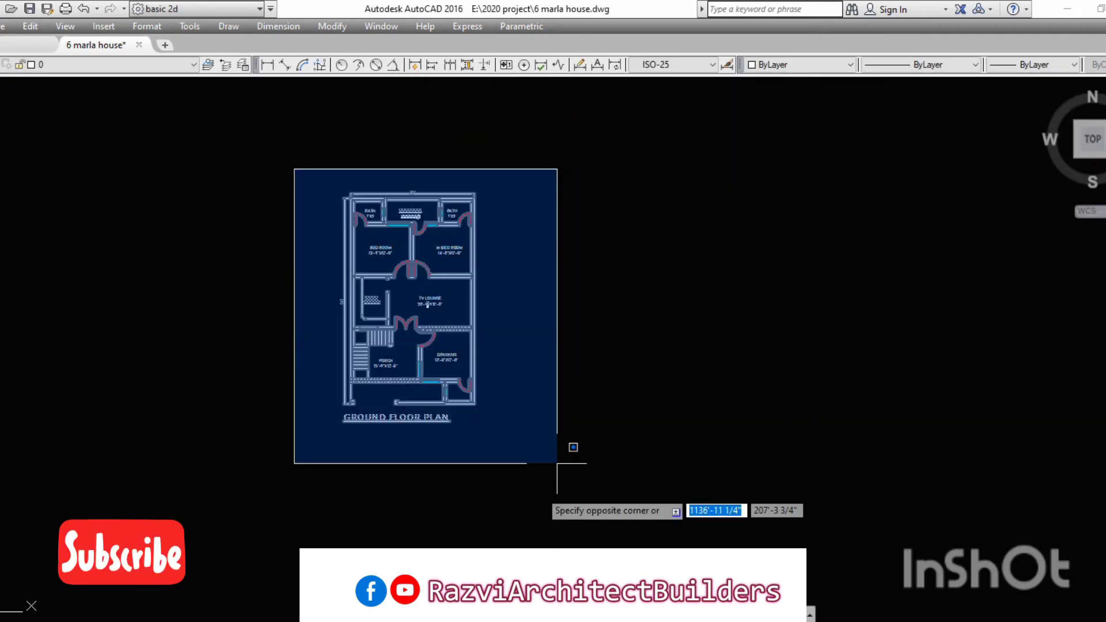
pyautogui.click(570, 462)
pyautogui.write('co')
pyautogui.press('Return')
# Step: Copy the whole plan to the right beside the original
pyautogui.click(473, 195)
pyautogui.click(625, 196)
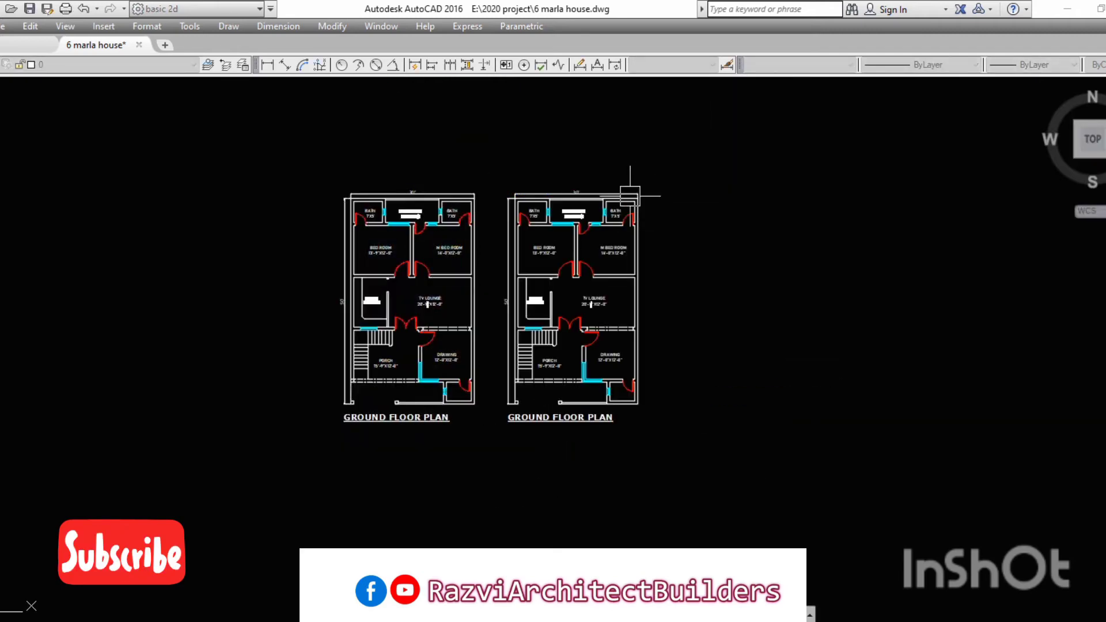
pyautogui.scroll(3, 591, 194)
pyautogui.scroll(3, 547, 187)
# Step: Trim the copied plan's rear wall segment between the baths
pyautogui.click(553, 199)
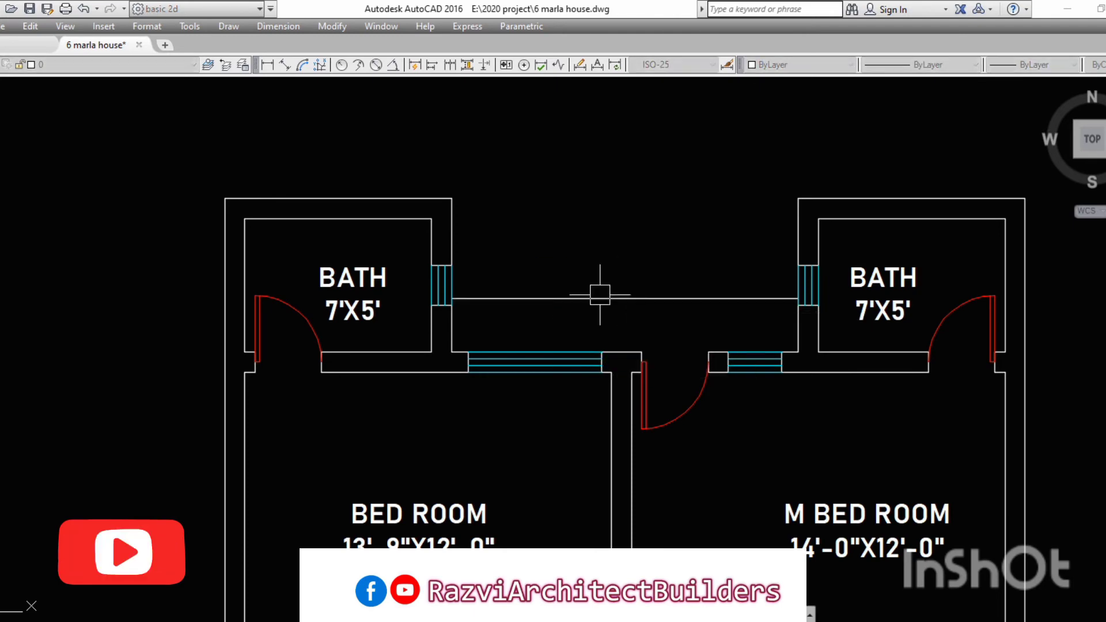
pyautogui.scroll(-8, 585, 189)
pyautogui.scroll(5, 607, 416)
pyautogui.scroll(3, 267, 254)
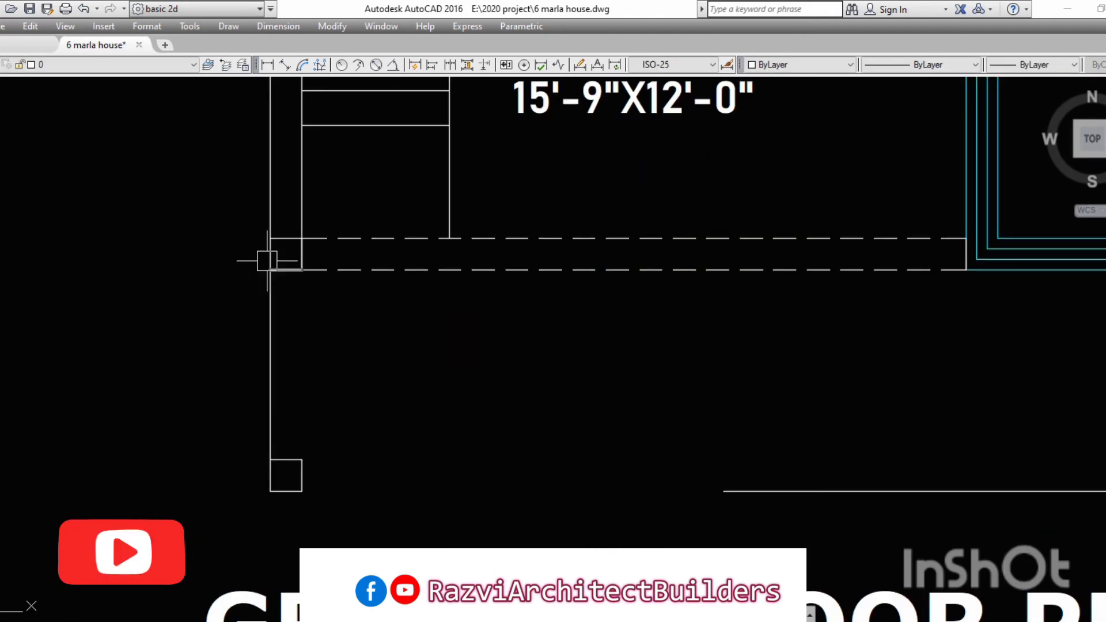
pyautogui.scroll(2, 296, 278)
pyautogui.scroll(-4, 296, 279)
# Step: Shift the porch outline's left edge and reposition its dashed beam lines
pyautogui.click(229, 301)
pyautogui.scroll(2, 857, 354)
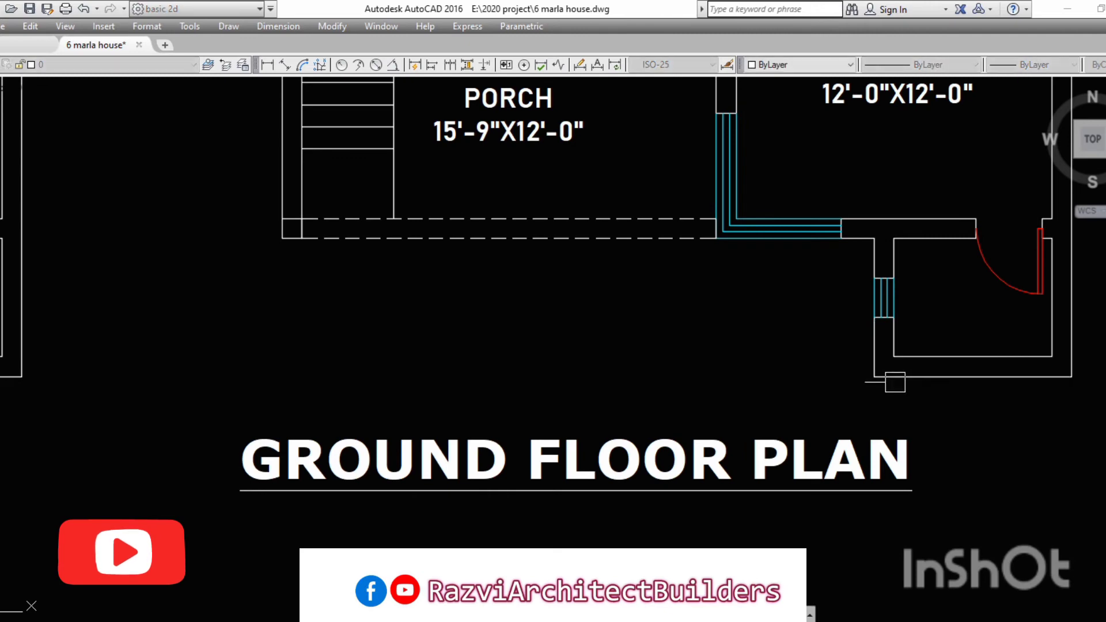
pyautogui.scroll(2, 518, 309)
pyautogui.scroll(-2, 237, 340)
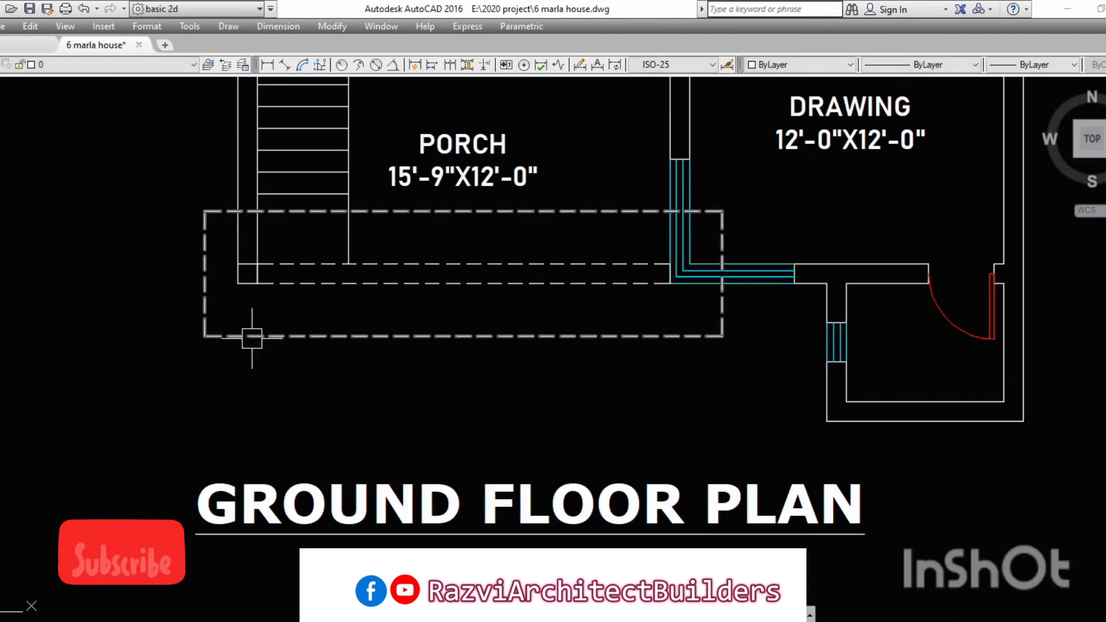
pyautogui.rightClick(207, 279)
pyautogui.click(231, 388)
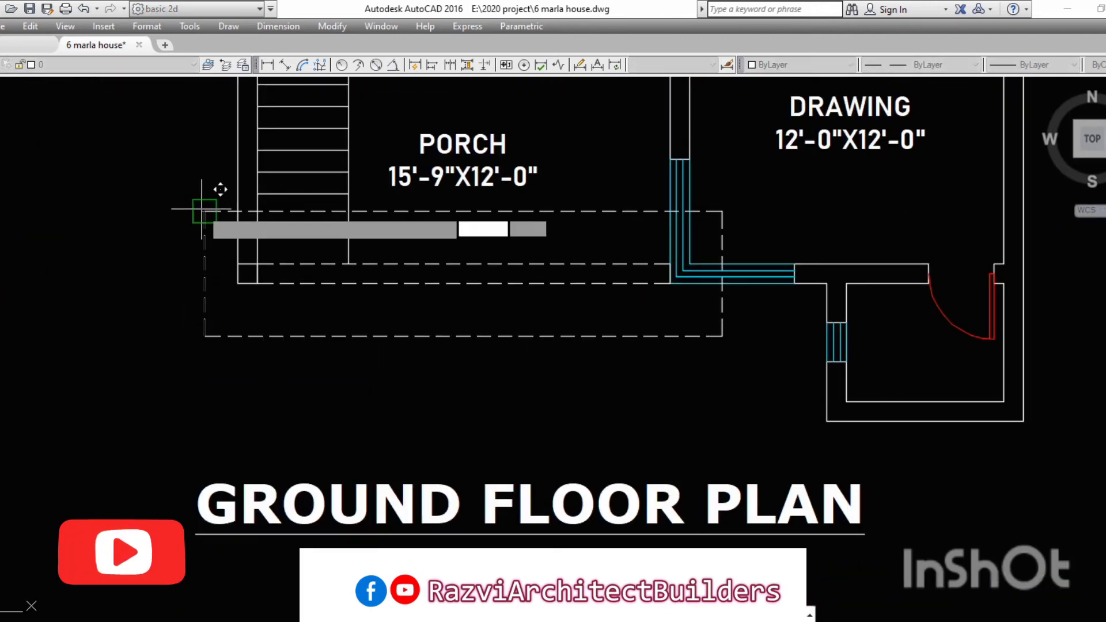
pyautogui.click(727, 234)
pyautogui.click(664, 282)
pyautogui.click(254, 329)
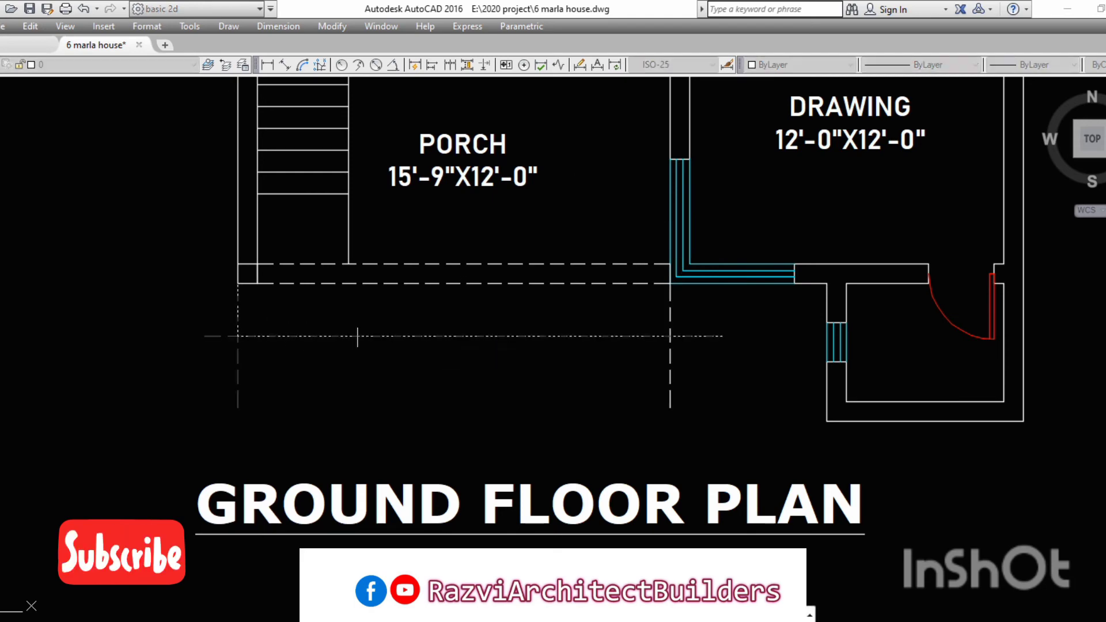
# Step: Rename the PORCH label to COVERED TERRACE and widen its text box
pyautogui.doubleClick(460, 288)
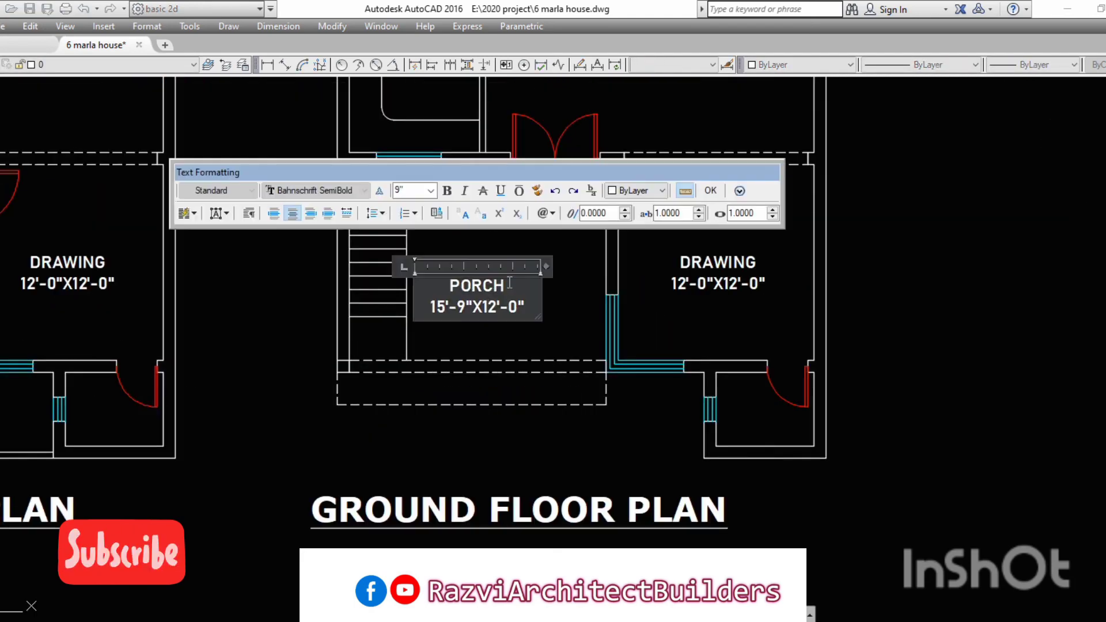
pyautogui.write('COVERED')
pyautogui.write(' TERRACE')
pyautogui.moveTo(573, 263); pyautogui.dragTo(610, 265)
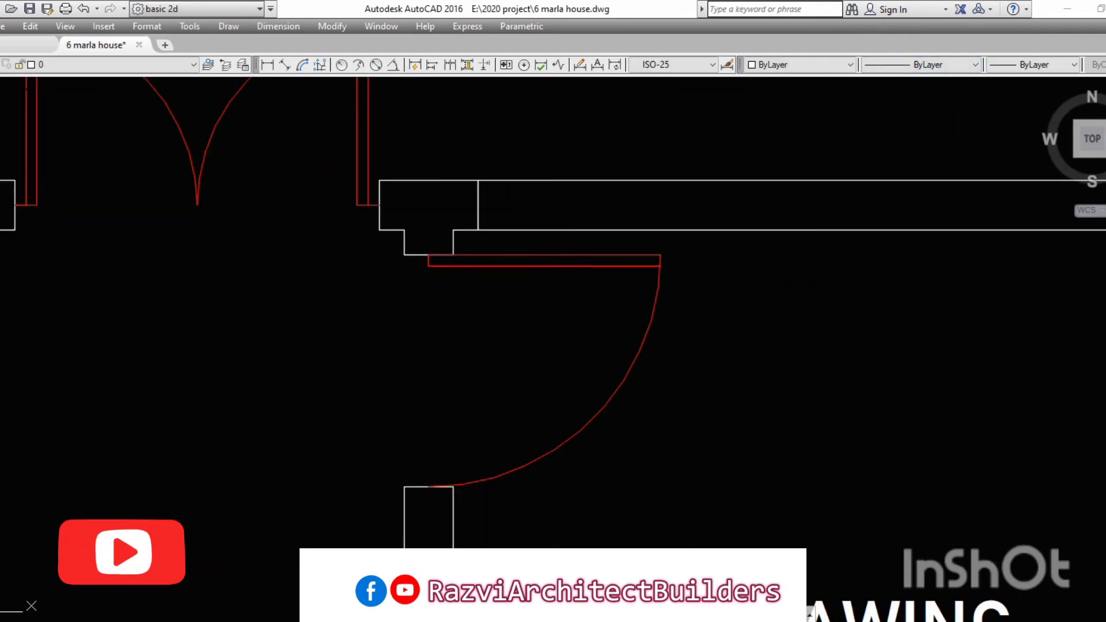
# Step: Delete the lower dashed beam line and JOIN the lines at the wall step
pyautogui.press('Delete')
pyautogui.write('j')
pyautogui.press('Return')
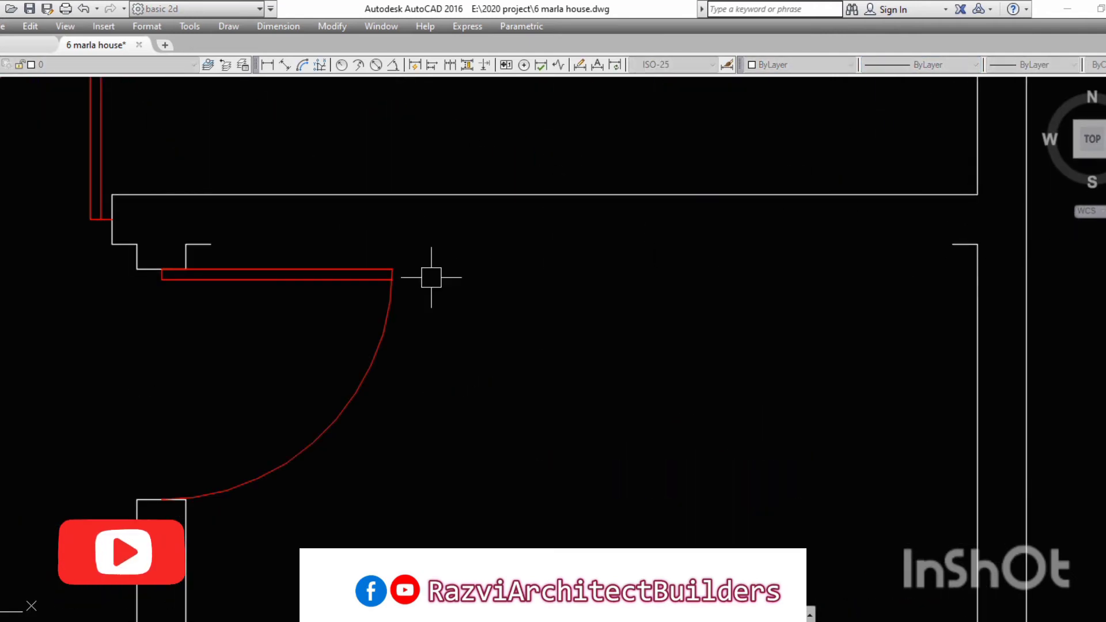
pyautogui.scroll(-2, 733, 165)
pyautogui.scroll(5, 364, 385)
pyautogui.click(389, 199)
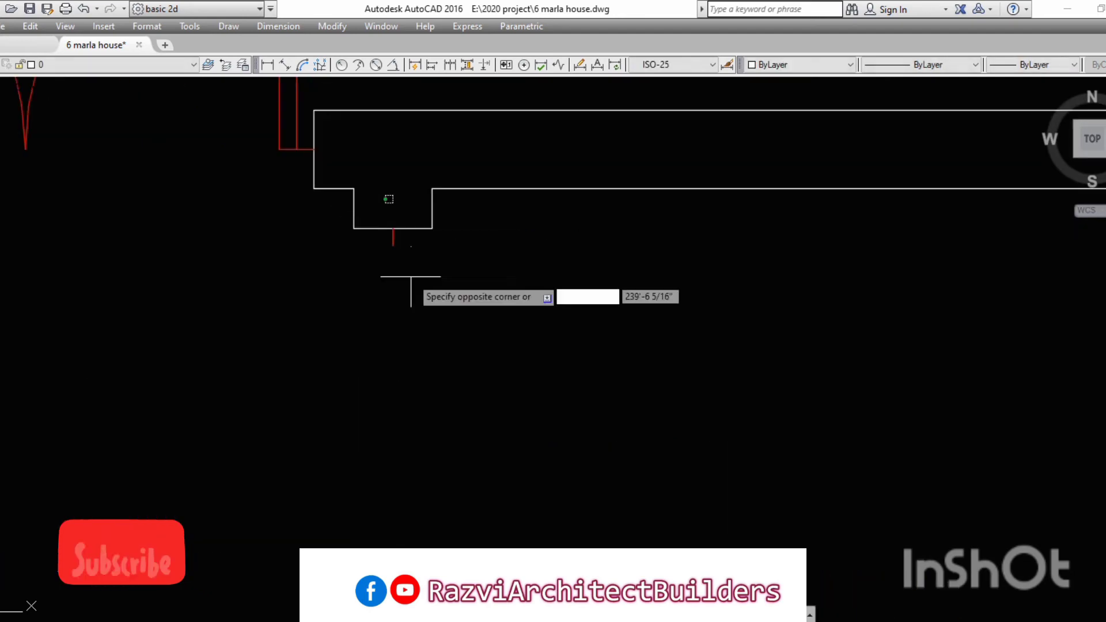
pyautogui.scroll(-2, 417, 241)
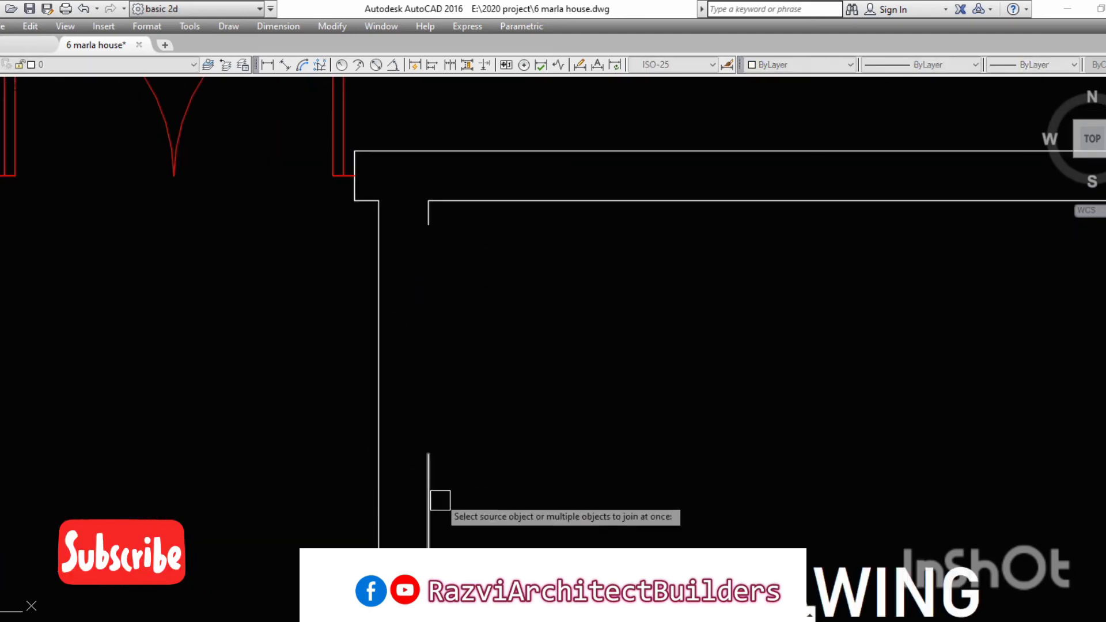
# Step: Offset the wall line and draw a red jamb line from the wall to the door arc
pyautogui.write('o')
pyautogui.press('Return')
pyautogui.press('Return')
pyautogui.click(428, 242)
pyautogui.click(479, 257)
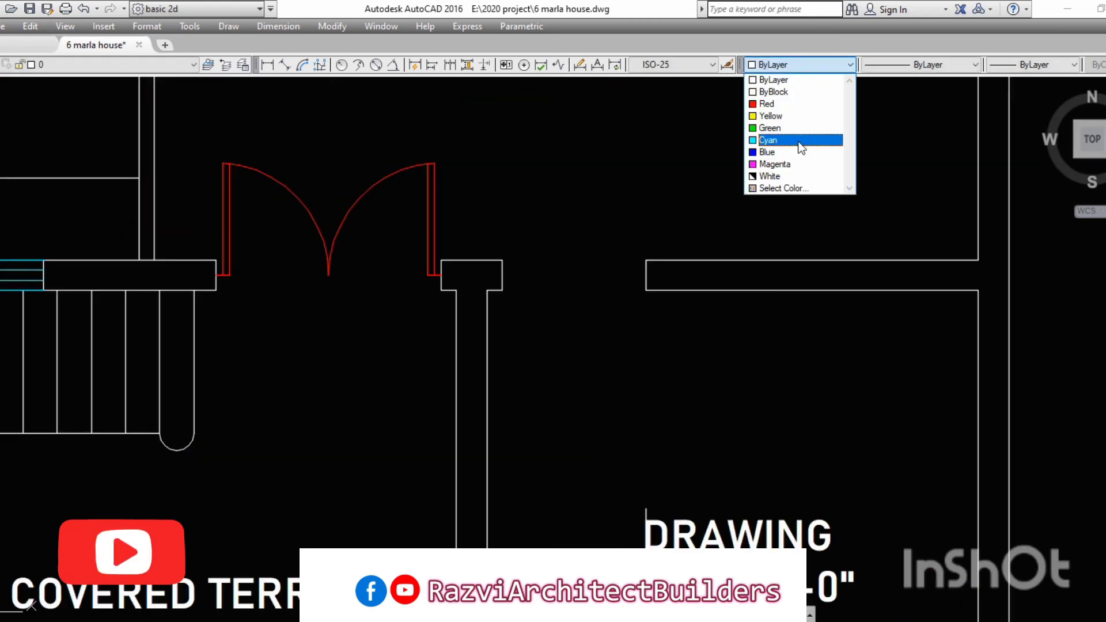
pyautogui.click(792, 104)
pyautogui.click(502, 275)
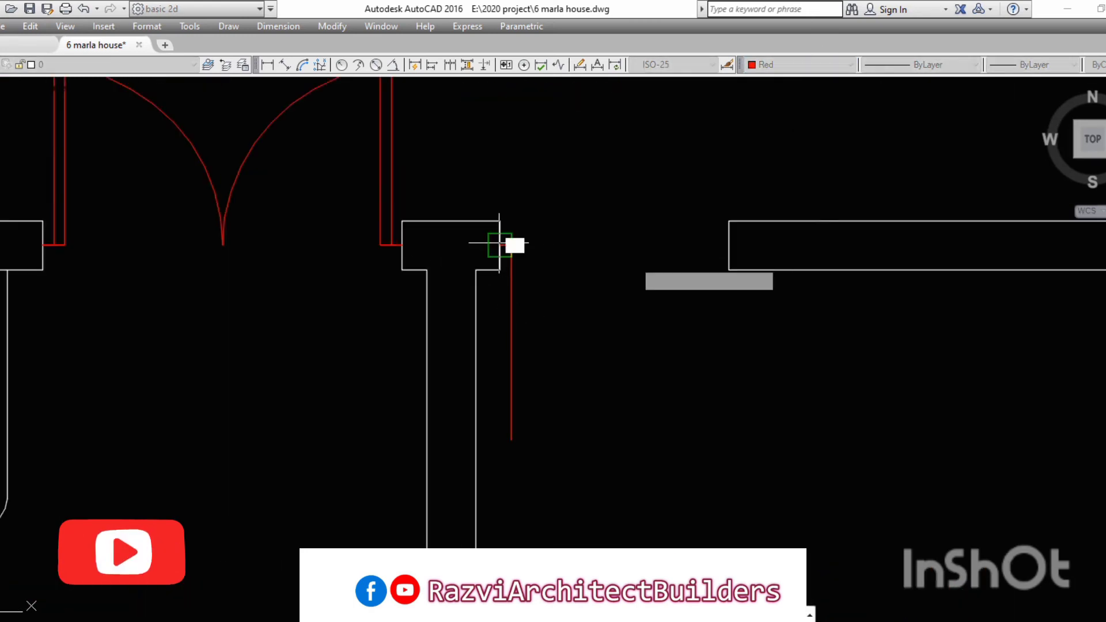
pyautogui.scroll(2, 486, 393)
pyautogui.click(521, 455)
# Step: Offset the red jamb line and select the original plan's porch dashed lines
pyautogui.write('o')
pyautogui.press('Return')
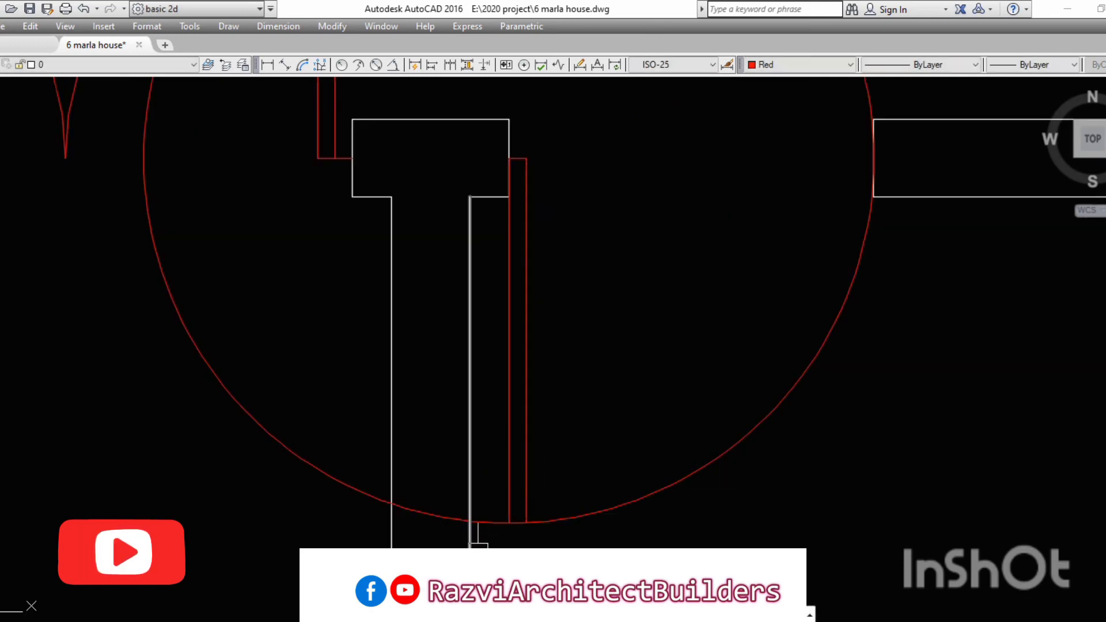
pyautogui.scroll(3, 506, 494)
pyautogui.scroll(-5, 506, 493)
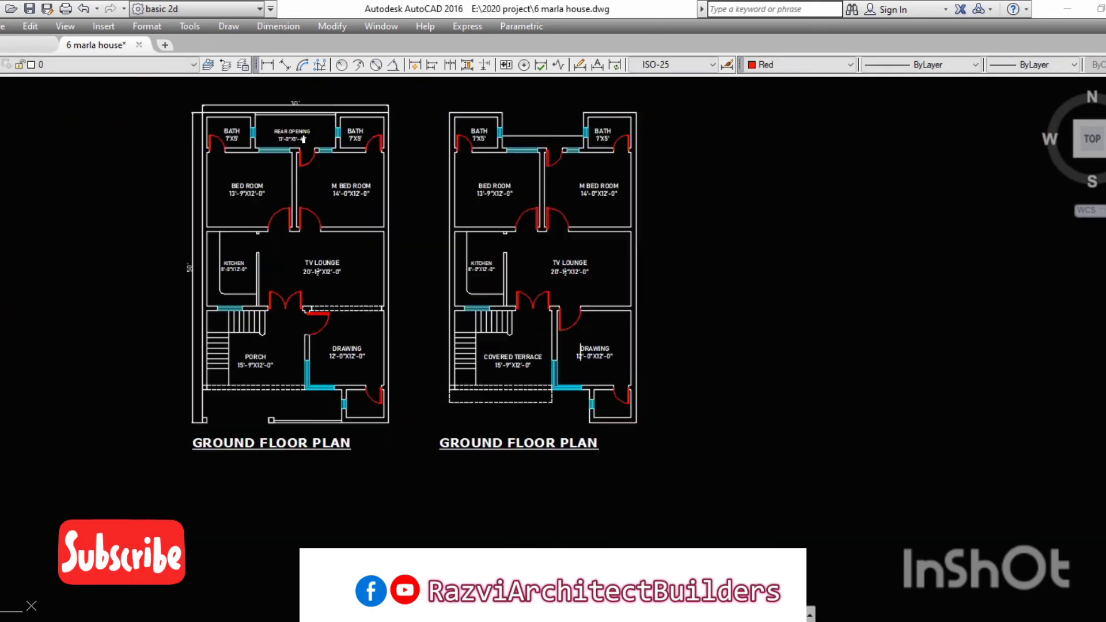
pyautogui.scroll(3, 532, 372)
pyautogui.scroll(3, 557, 459)
pyautogui.rightClick(217, 505)
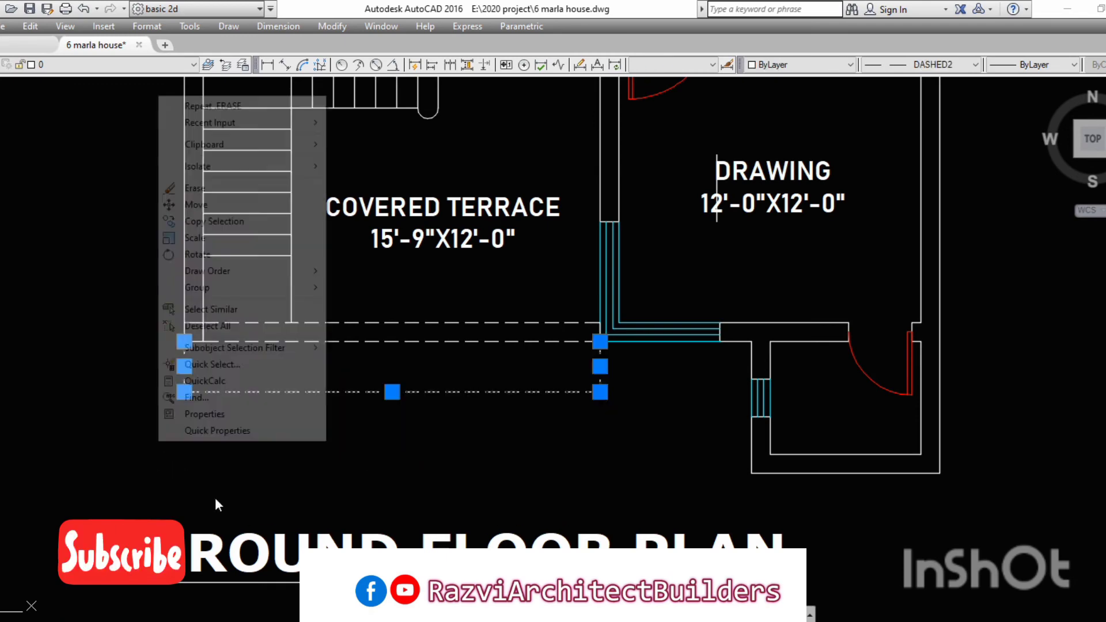
pyautogui.click(215, 221)
pyautogui.scroll(-5, 227, 341)
pyautogui.scroll(5, 370, 314)
pyautogui.click(366, 320)
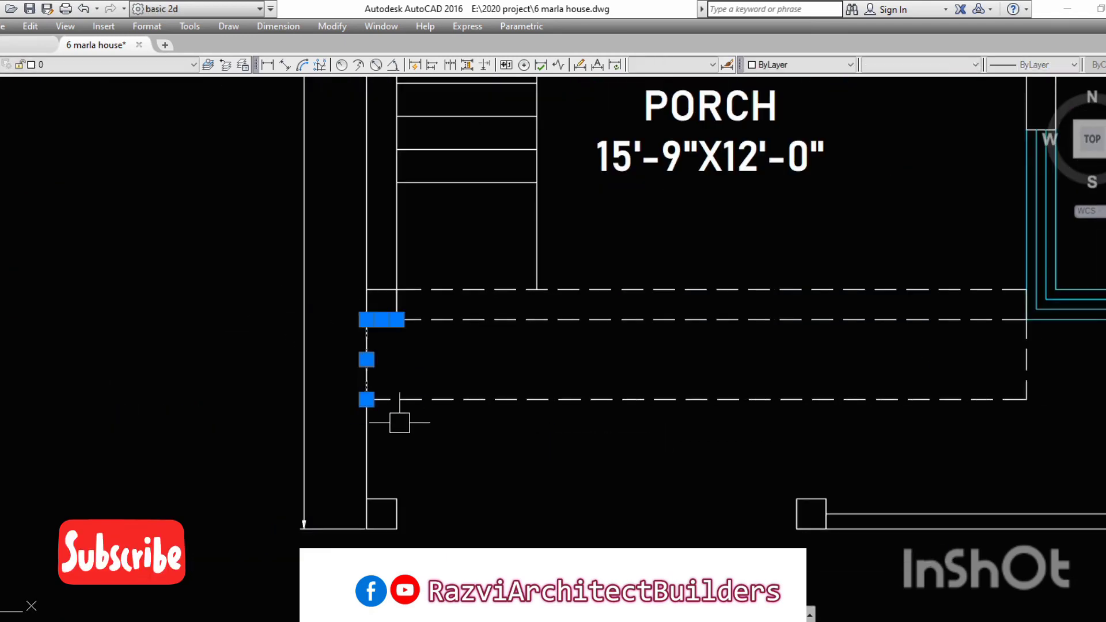
pyautogui.click(377, 423)
pyautogui.scroll(-3, 377, 423)
# Step: Retitle the right plan as FIRST FLOOR PLAN
pyautogui.scroll(-2, 518, 346)
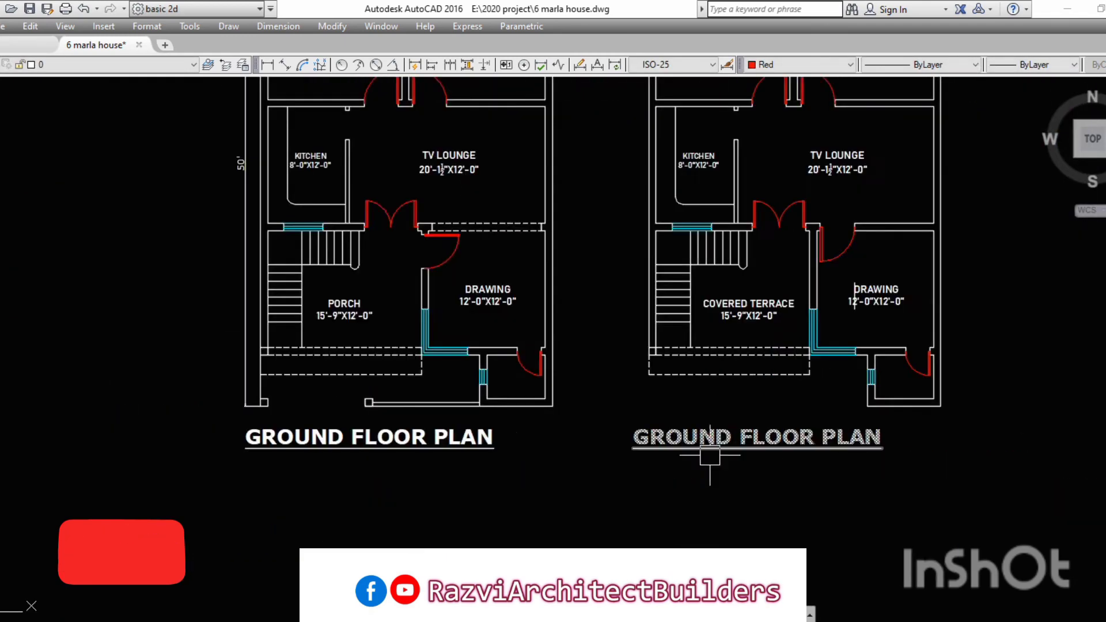
pyautogui.scroll(3, 719, 438)
pyautogui.scroll(2, 750, 446)
pyautogui.doubleClick(750, 446)
pyautogui.write('FIRST')
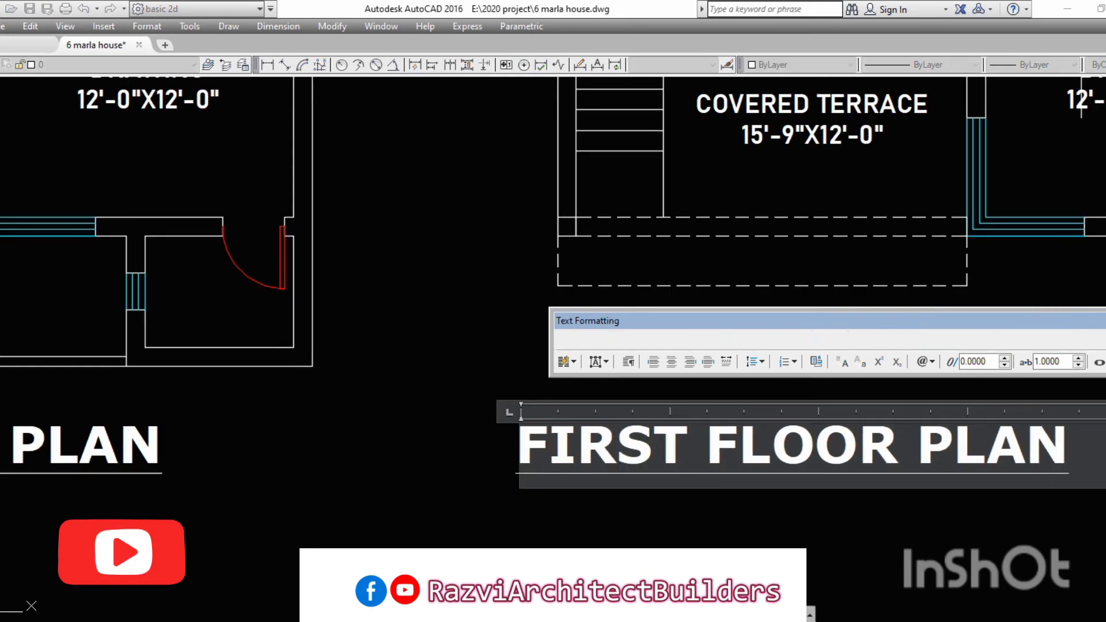
pyautogui.click(378, 434)
# Step: Copy the right plan's rear line into the left plan's rear opening as a dashed line
pyautogui.scroll(-5, 701, 429)
pyautogui.scroll(2, 669, 102)
pyautogui.scroll(2, 736, 126)
pyautogui.click(800, 177)
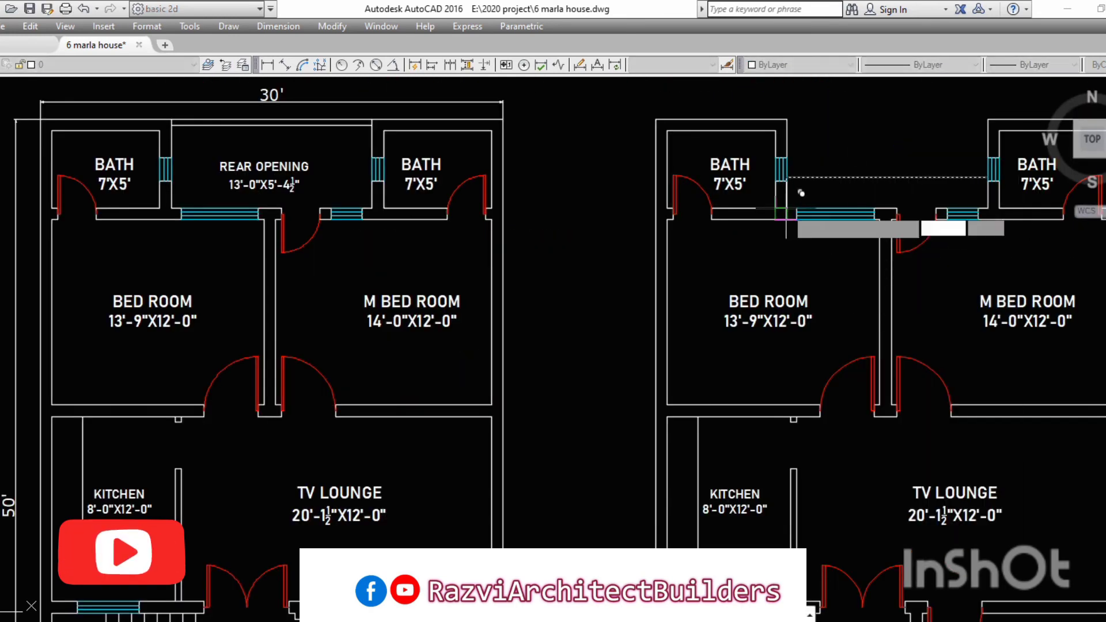
pyautogui.click(173, 203)
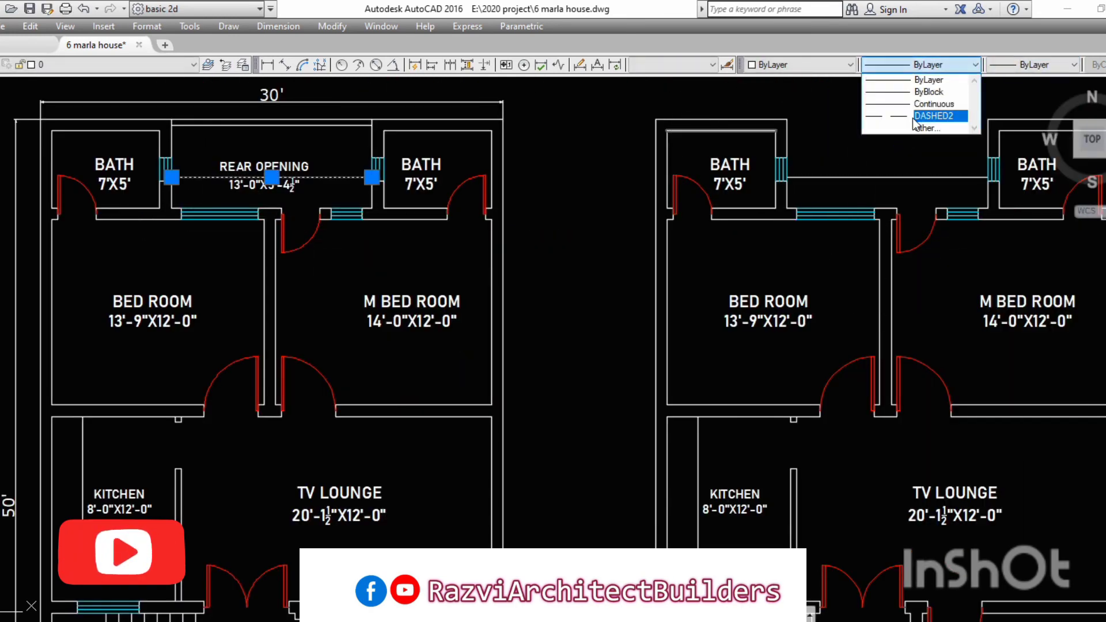
pyautogui.click(914, 117)
# Step: Make the ARCH AT 8' HT note bold, green, with text height 7
pyautogui.scroll(-3, 579, 121)
pyautogui.scroll(1, 271, 288)
pyautogui.scroll(5, 270, 179)
pyautogui.scroll(1, 328, 213)
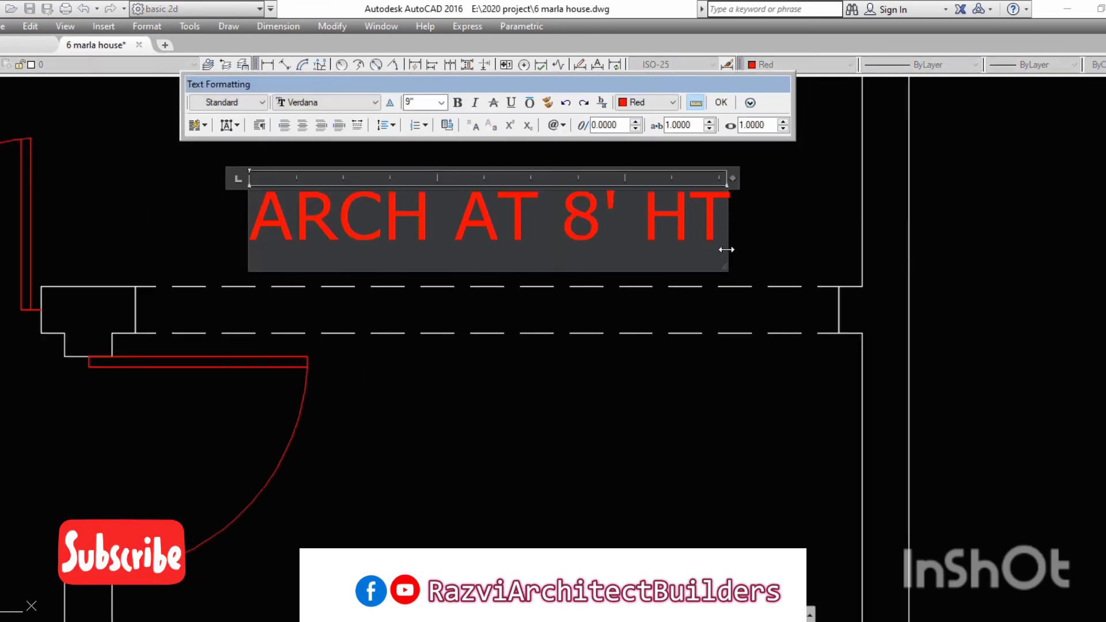
pyautogui.hotkey('ctrl', 'a')
pyautogui.hotkey('ctrl', 'b')
pyautogui.tripleClick(425, 102)
pyautogui.write('7')
pyautogui.press('Return')
pyautogui.click(645, 101)
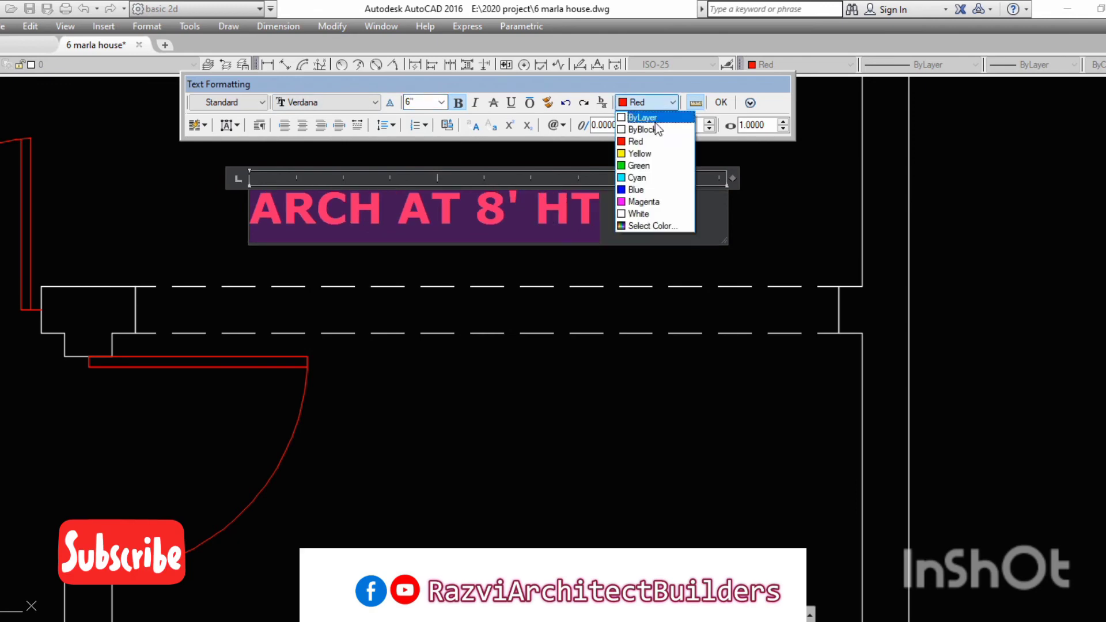
pyautogui.click(645, 161)
pyautogui.click(720, 101)
# Step: Move the arch note into the dashed beam band
pyautogui.click(426, 209)
pyautogui.press('m')
pyautogui.press('Return')
pyautogui.click(542, 377)
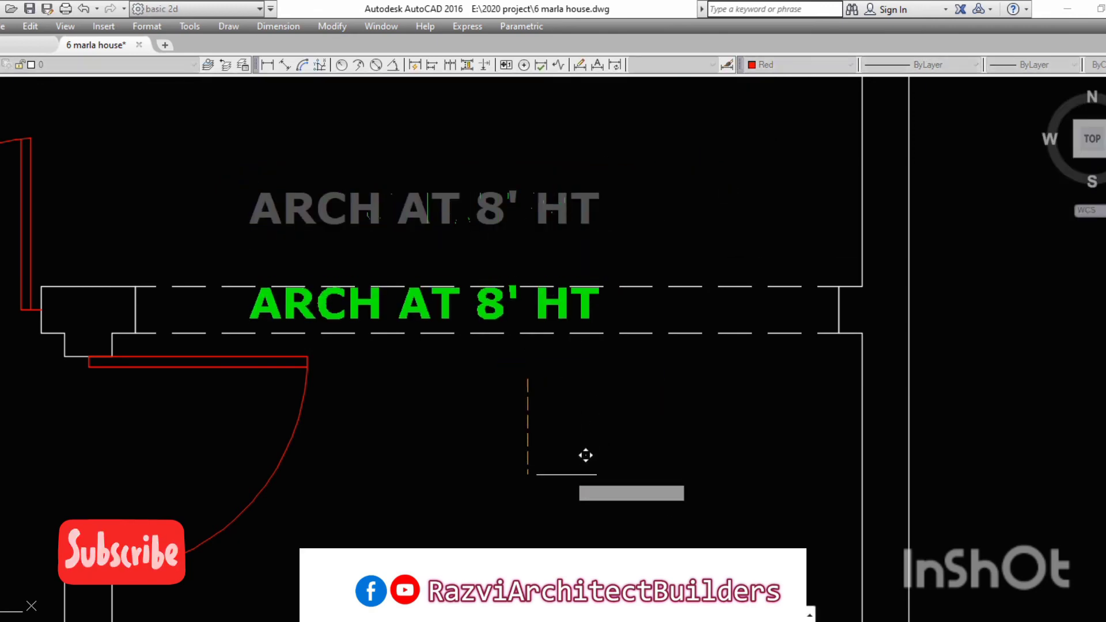
pyautogui.click(541, 477)
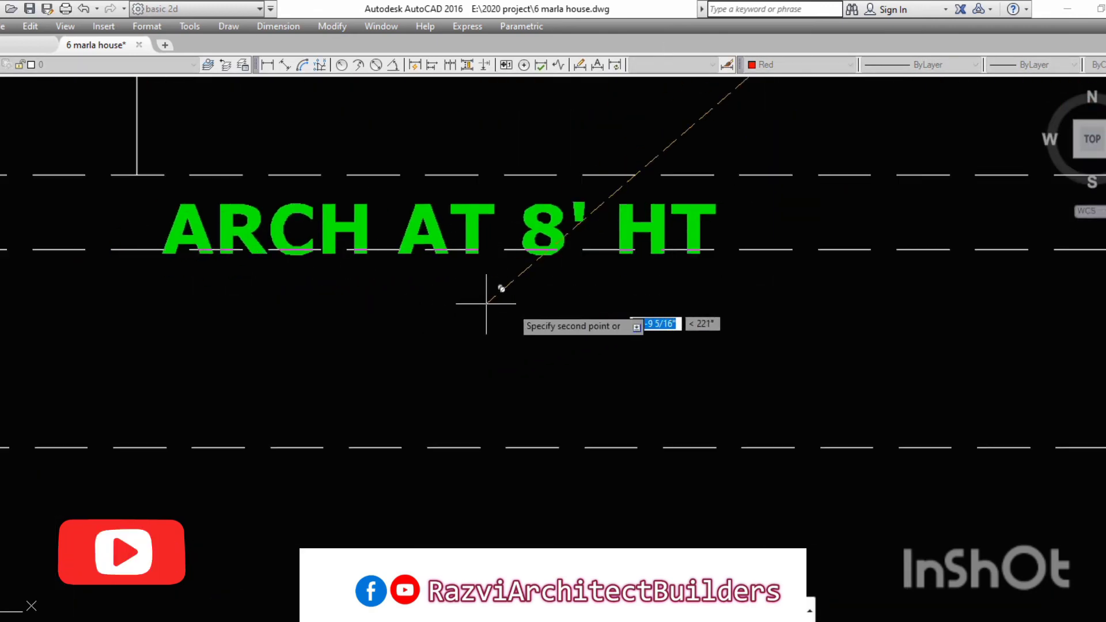
# Step: Place a copy of the arch note at the porch and reword it BEAM AT 8' HT
pyautogui.click(567, 279)
pyautogui.doubleClick(334, 213)
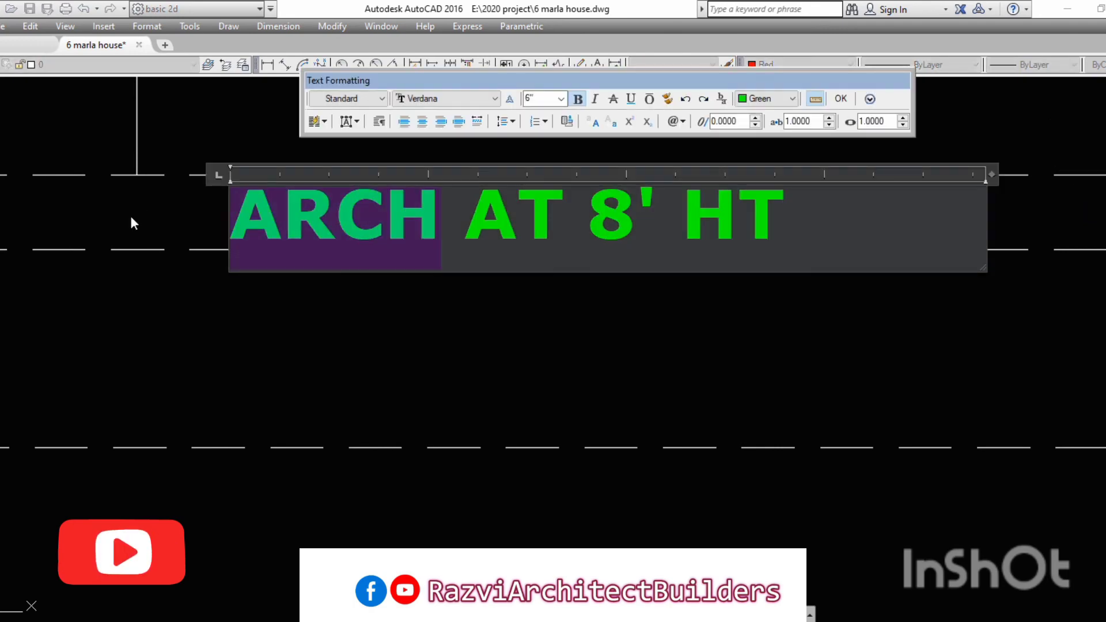
pyautogui.write('BEAM')
pyautogui.click(545, 303)
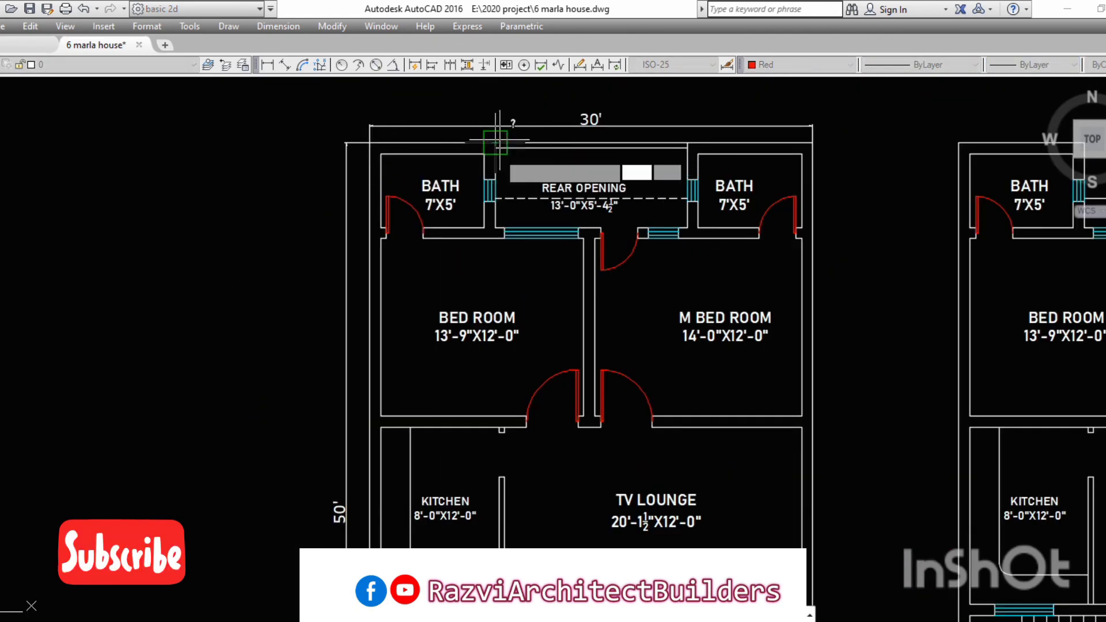
# Step: Measure the ground floor area and add a COVERED AREA 1366 SFT note under GROUND FLOOR PLAN
pyautogui.moveTo(496, 141); pyautogui.dragTo(689, 140)
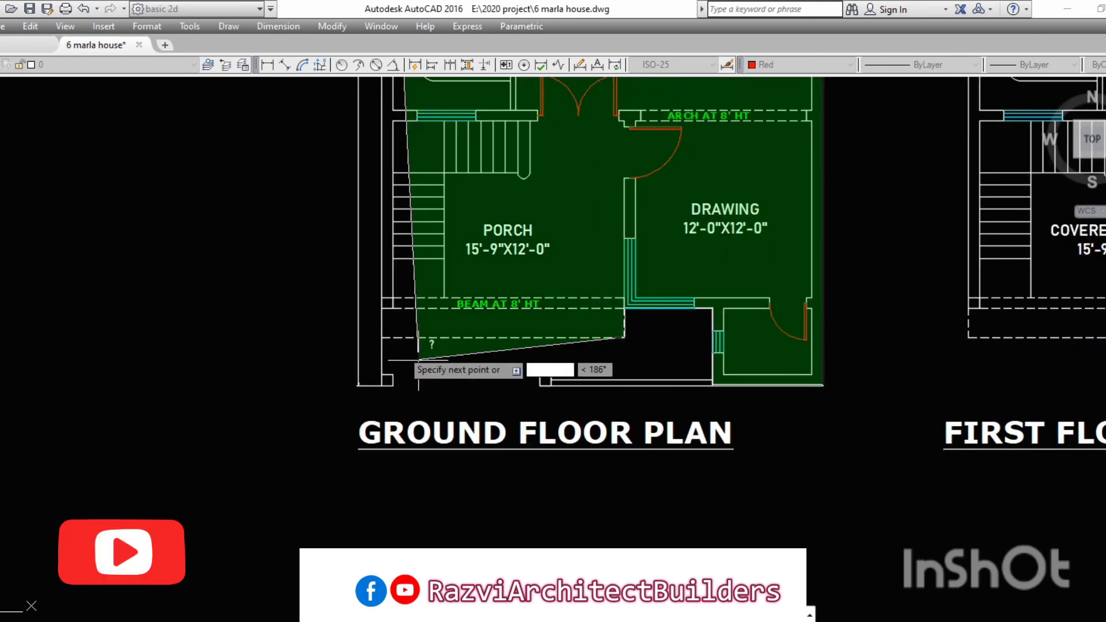
pyautogui.press('Return')
pyautogui.click(505, 450)
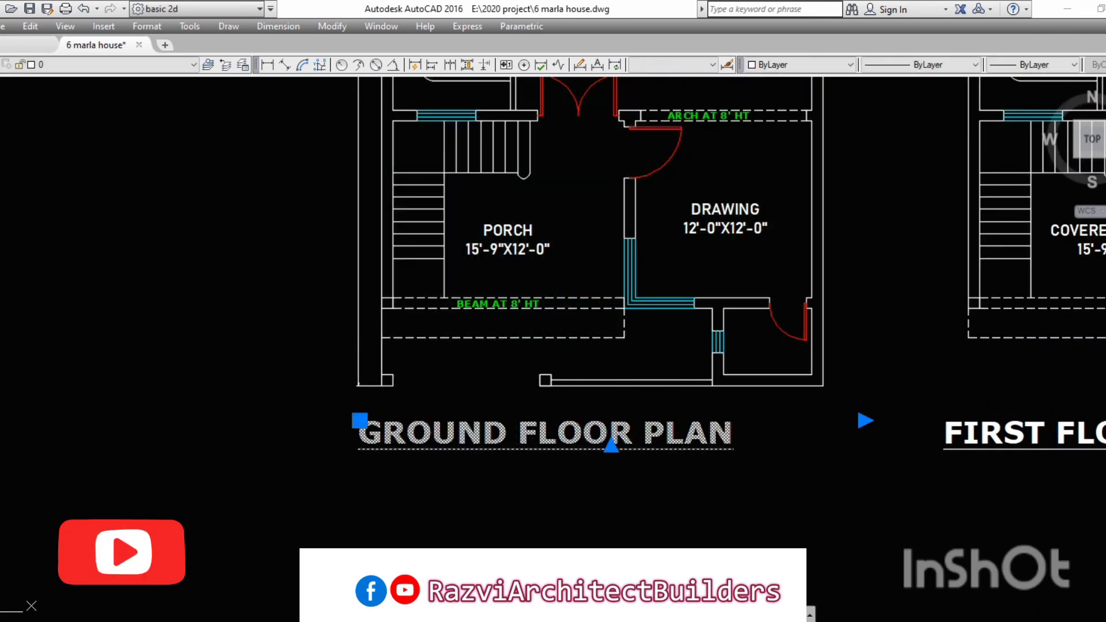
pyautogui.doubleClick(610, 438)
pyautogui.write('COVERED AREA 1366 SFT')
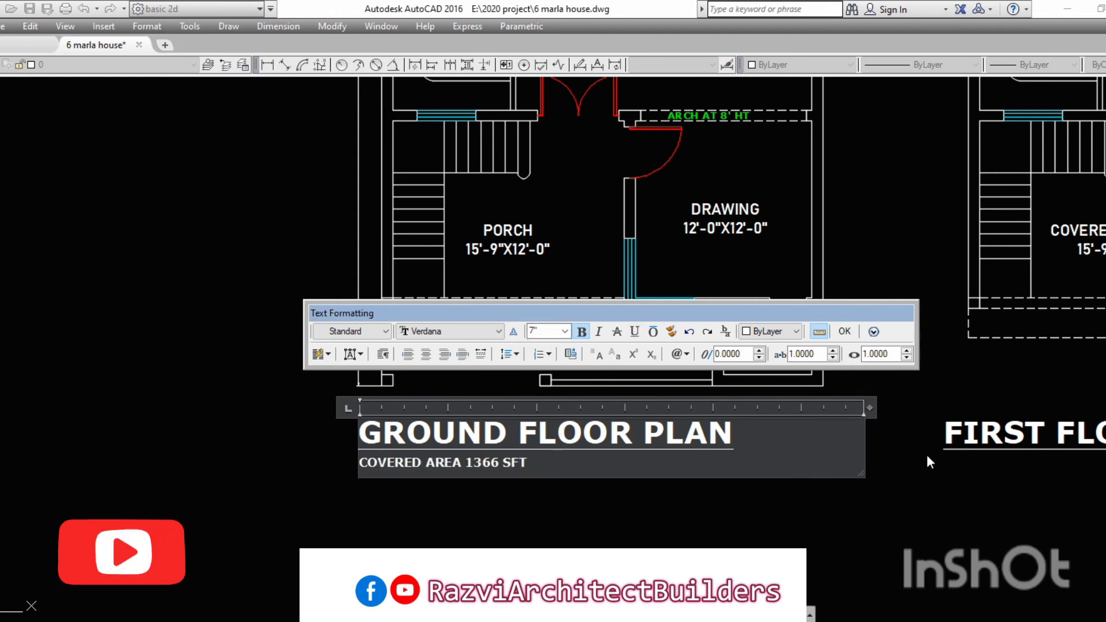
pyautogui.moveTo(870, 407); pyautogui.dragTo(758, 413)
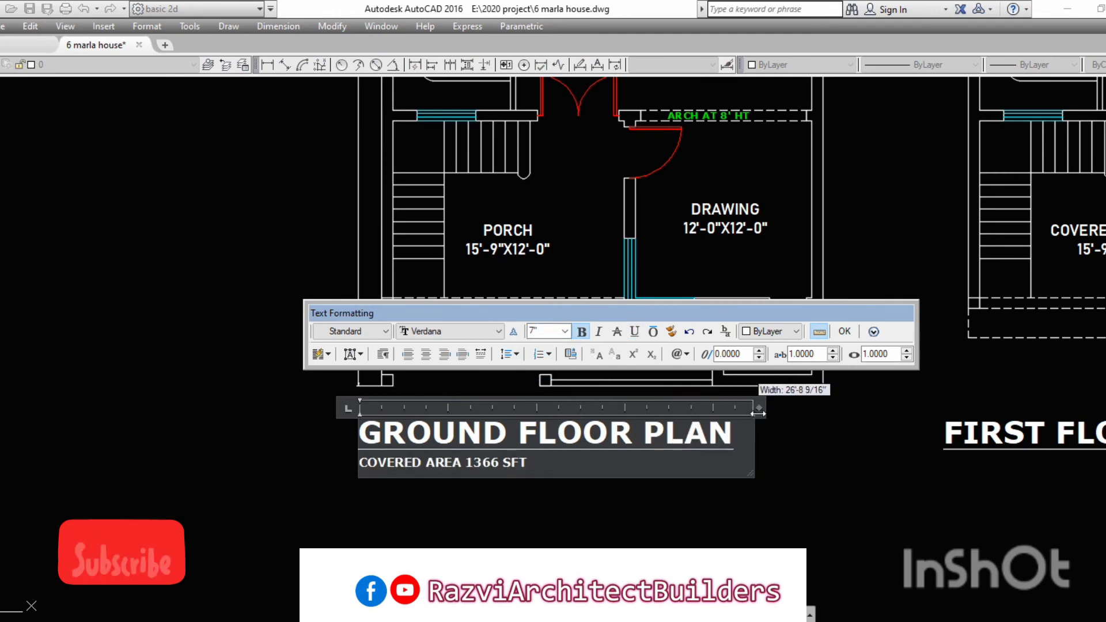
pyautogui.click(806, 507)
# Step: Measure the first-floor outline and add COVERED AREA 1366 SFT under FIRST FLOOR PLAN
pyautogui.scroll(-5, 553, 345)
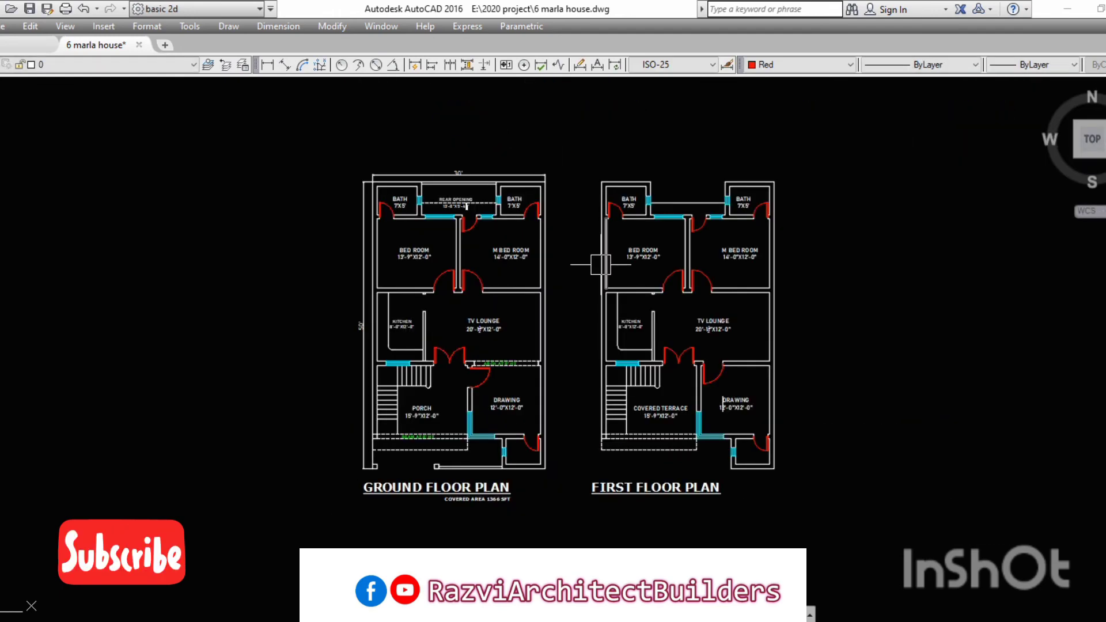
pyautogui.write('l')
pyautogui.press('Return')
pyautogui.scroll(3, 633, 190)
pyautogui.click(599, 190)
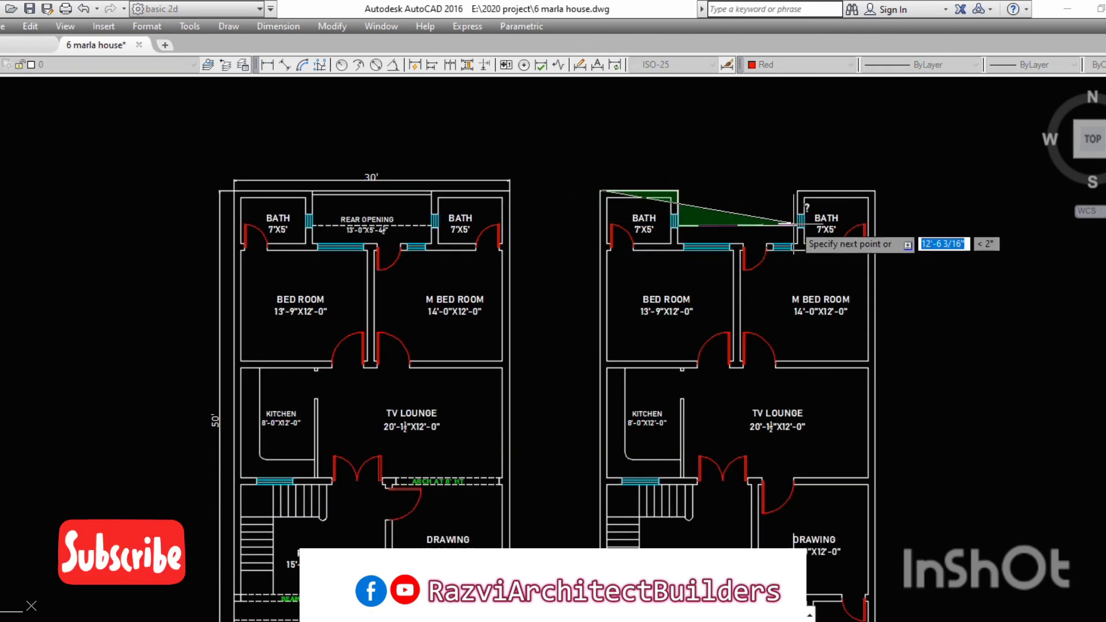
pyautogui.scroll(-5, 835, 288)
pyautogui.scroll(5, 876, 370)
pyautogui.click(876, 307)
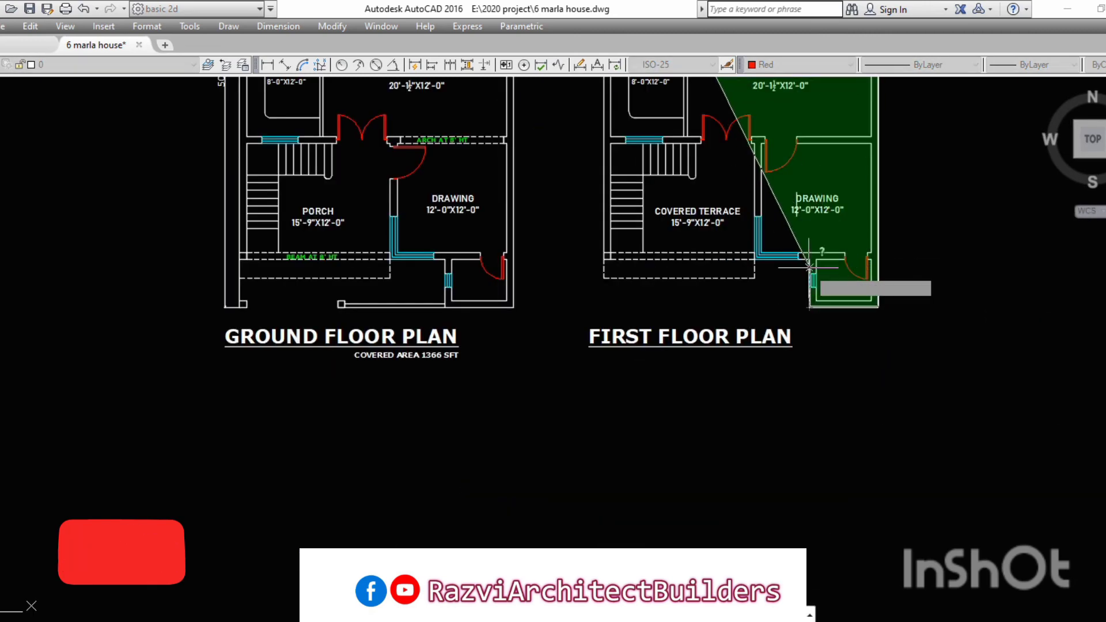
pyautogui.click(809, 266)
pyautogui.press('Return')
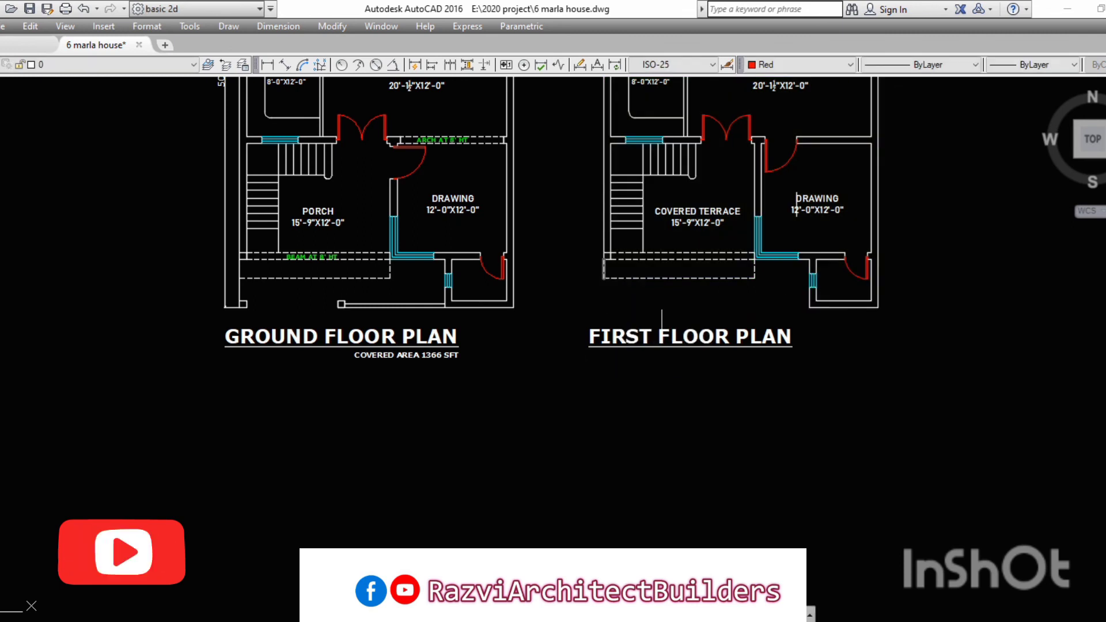
pyautogui.doubleClick(691, 337)
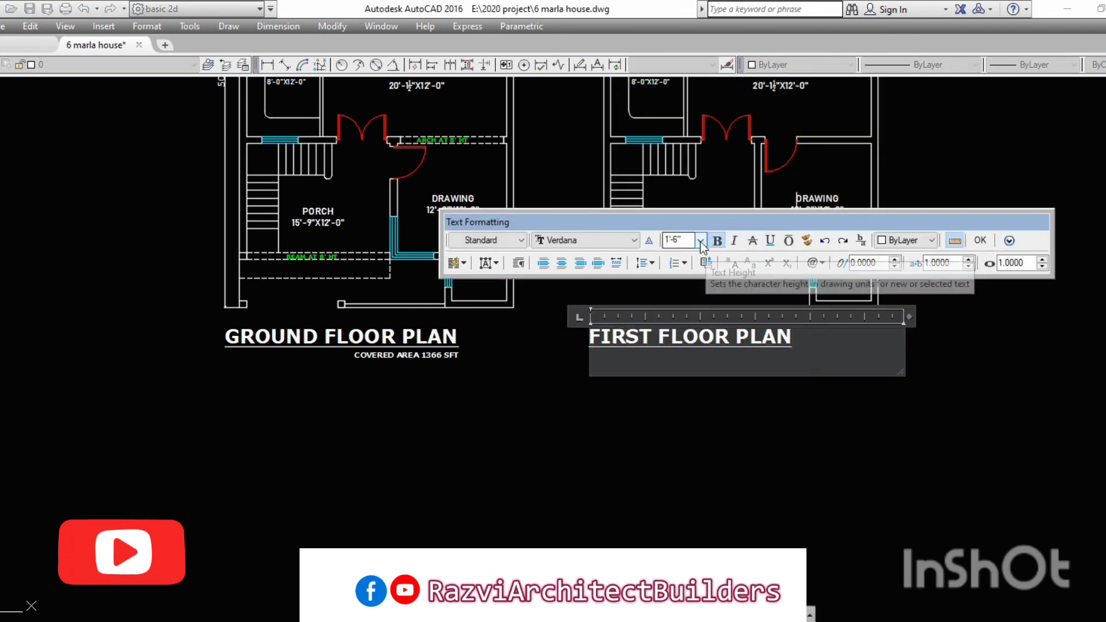
pyautogui.write('COVERED AREA 1366')
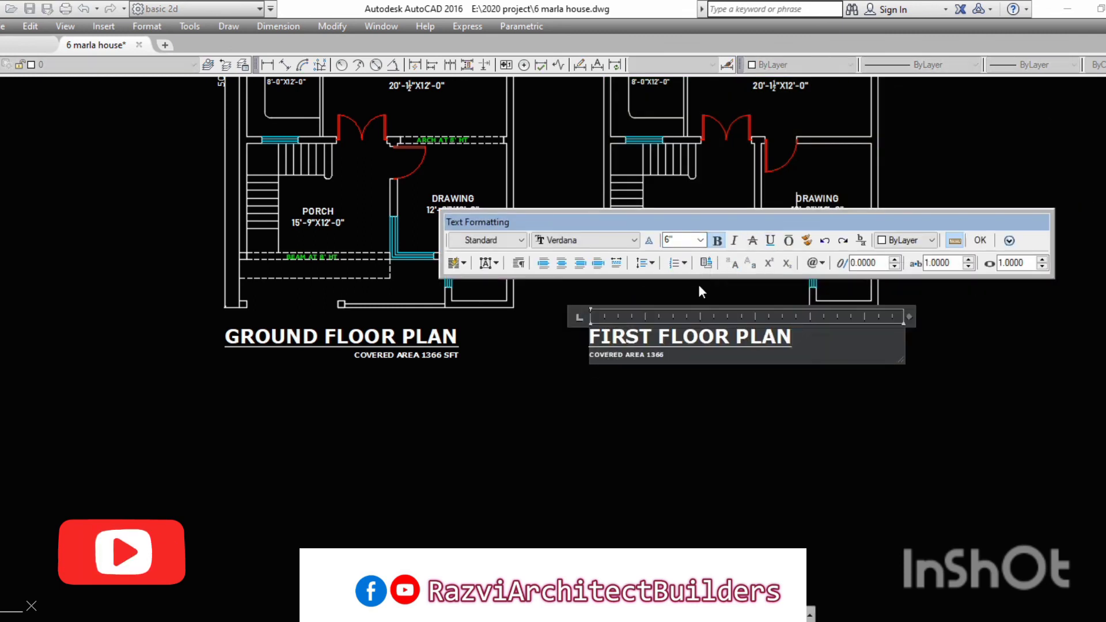
pyautogui.write(' SFT')
pyautogui.moveTo(908, 316); pyautogui.dragTo(797, 316)
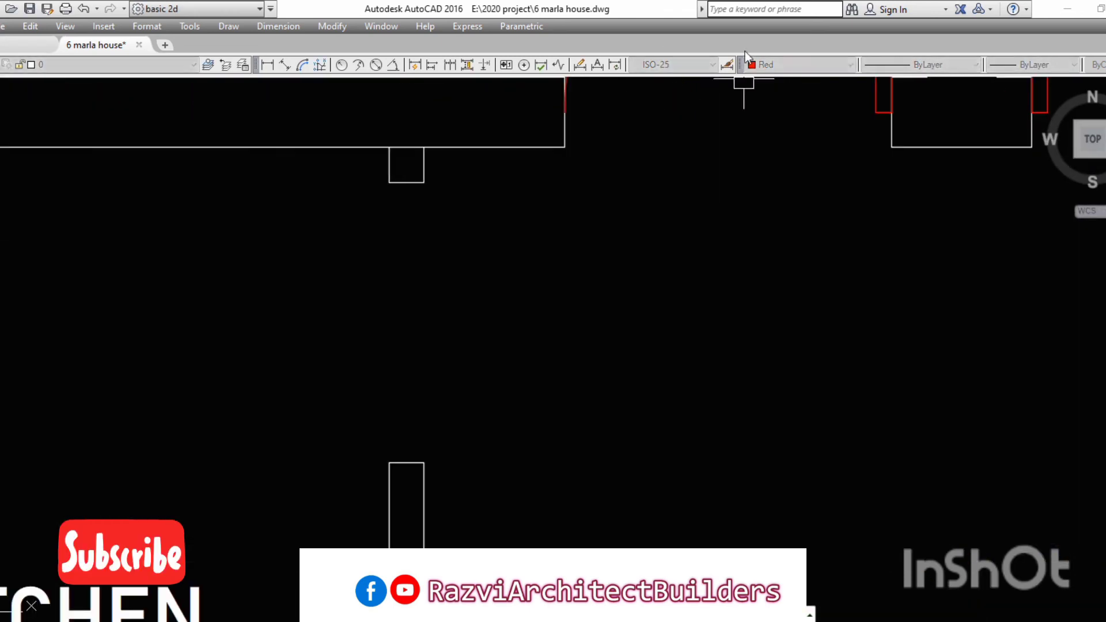
# Step: Draw a construction circle centred on the upper kitchen wall stub reaching the lower stub
pyautogui.click(406, 182)
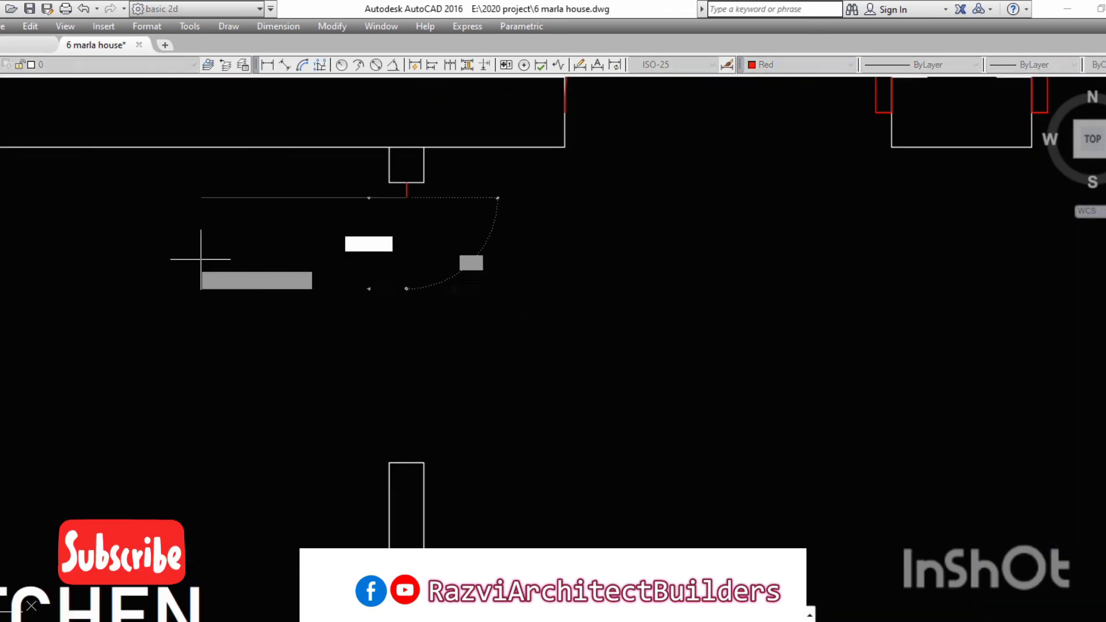
pyautogui.press('c')
pyautogui.press('Return')
pyautogui.click(406, 182)
pyautogui.click(406, 463)
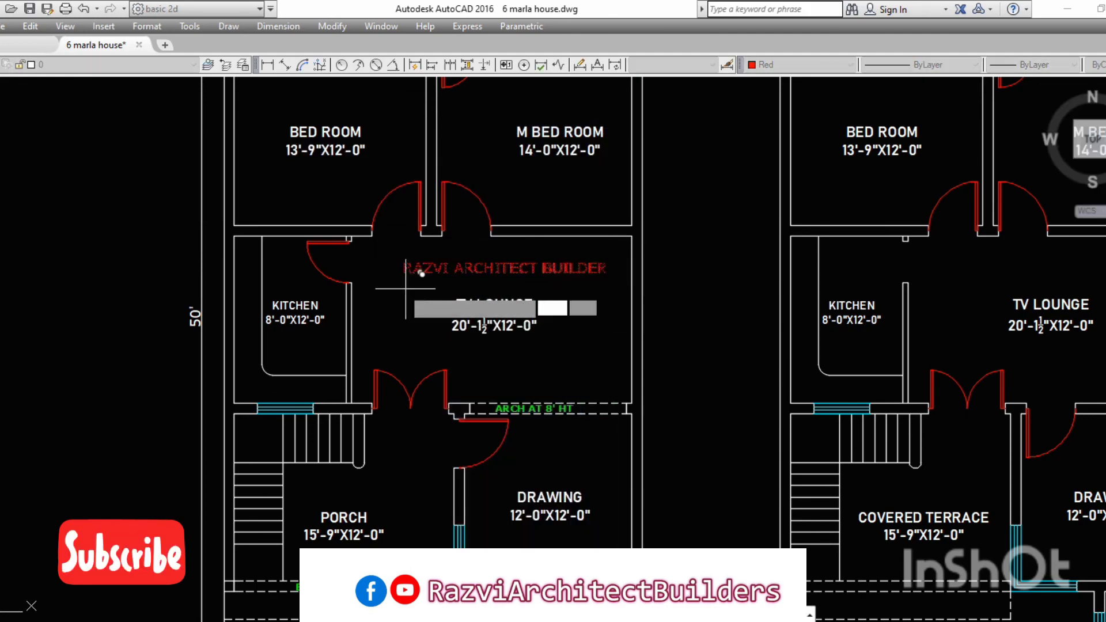
# Step: Place the red firm-name caption above the TV LOUNGE label
pyautogui.click(756, 300)
pyautogui.scroll(5, 362, 300)
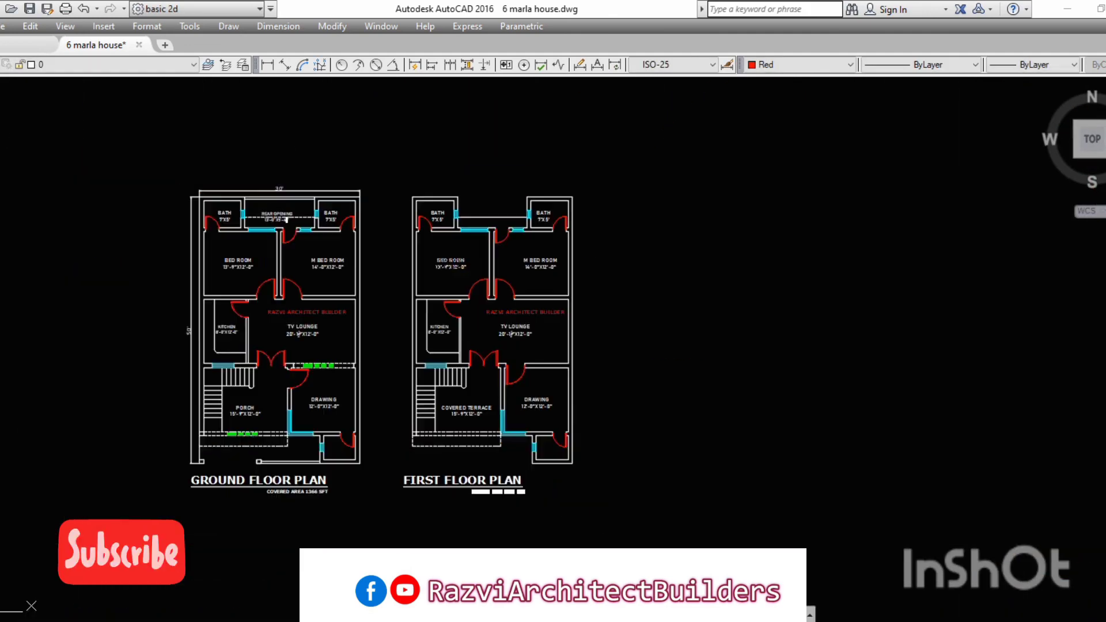
pyautogui.scroll(5, 416, 198)
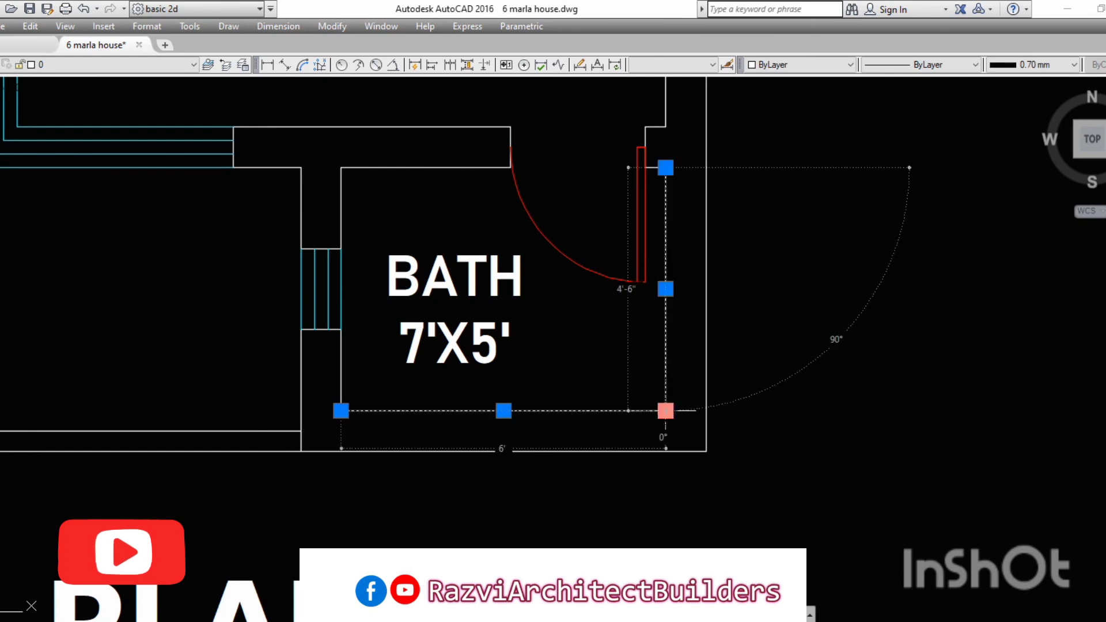
# Step: Change the BATH label to 6'-0"X4'-6" with text height 7
pyautogui.doubleClick(380, 359)
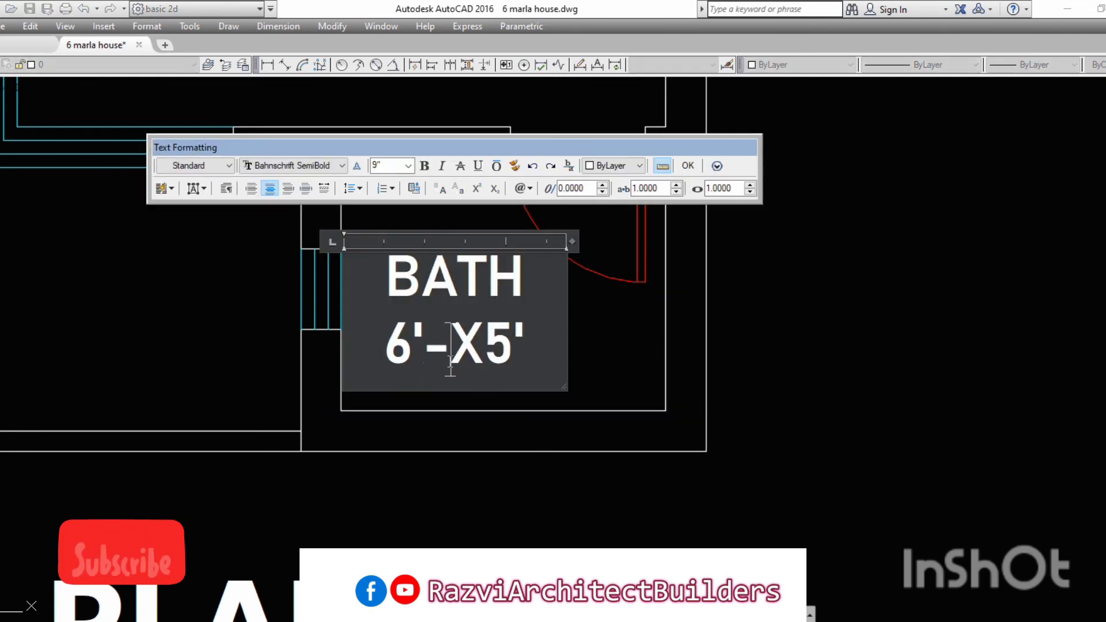
pyautogui.write('-6"')
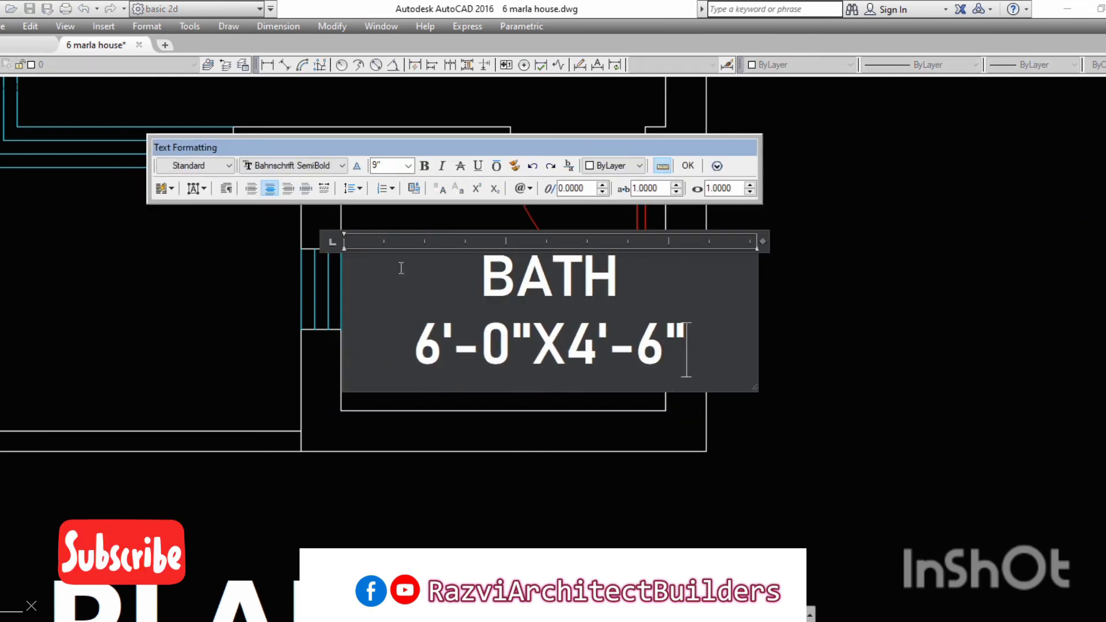
pyautogui.hotkey('ctrl', 'a')
pyautogui.doubleClick(386, 165)
pyautogui.write('7')
pyautogui.press('Return')
pyautogui.click(687, 165)
# Step: Copy the bath label into the small bath beside the drawing room
pyautogui.rightClick(510, 245)
pyautogui.click(599, 405)
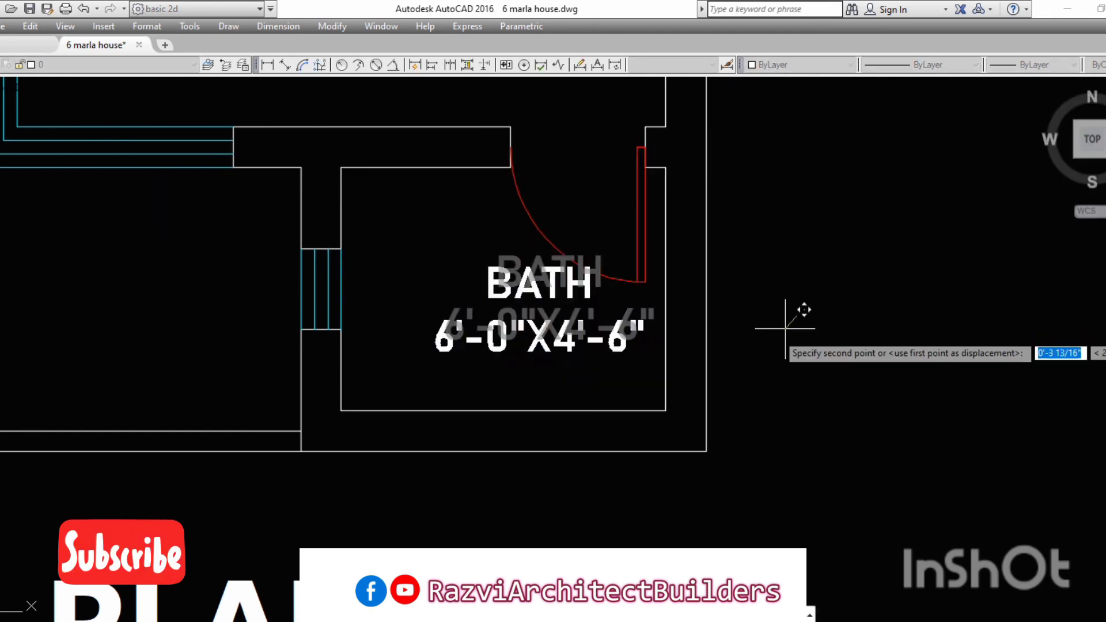
pyautogui.scroll(-3, 681, 406)
pyautogui.scroll(3, 333, 415)
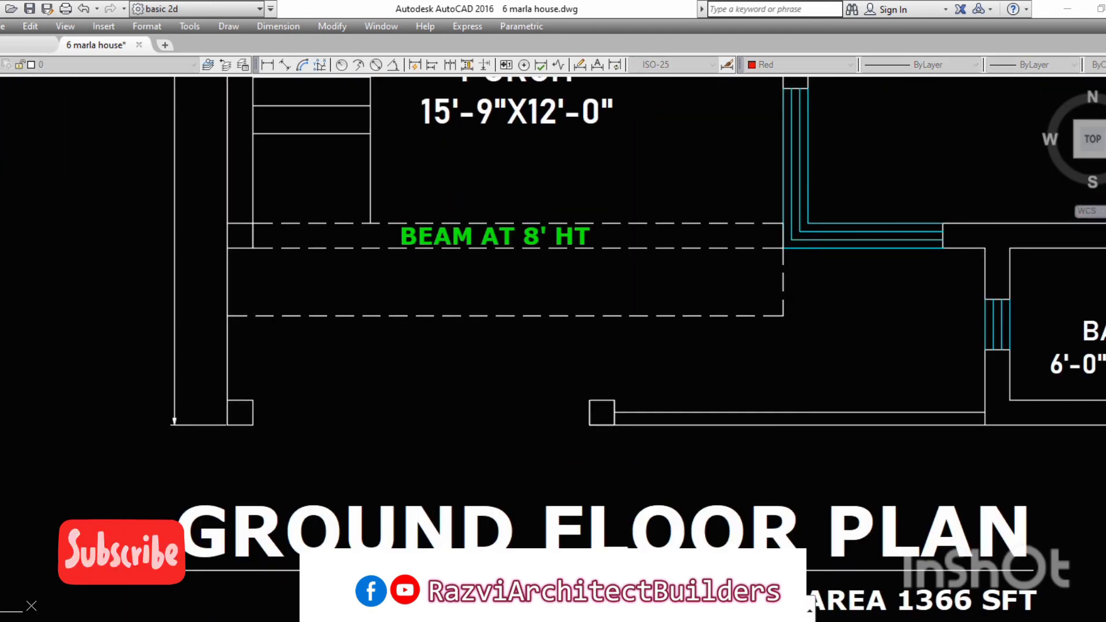
# Step: Add a smaller red MAIN GATE note at the ground-floor front
pyautogui.doubleClick(369, 417)
pyautogui.write('MAIN GATE')
pyautogui.hotkey('ctrl', 'a')
pyautogui.click(363, 312)
pyautogui.click(346, 339)
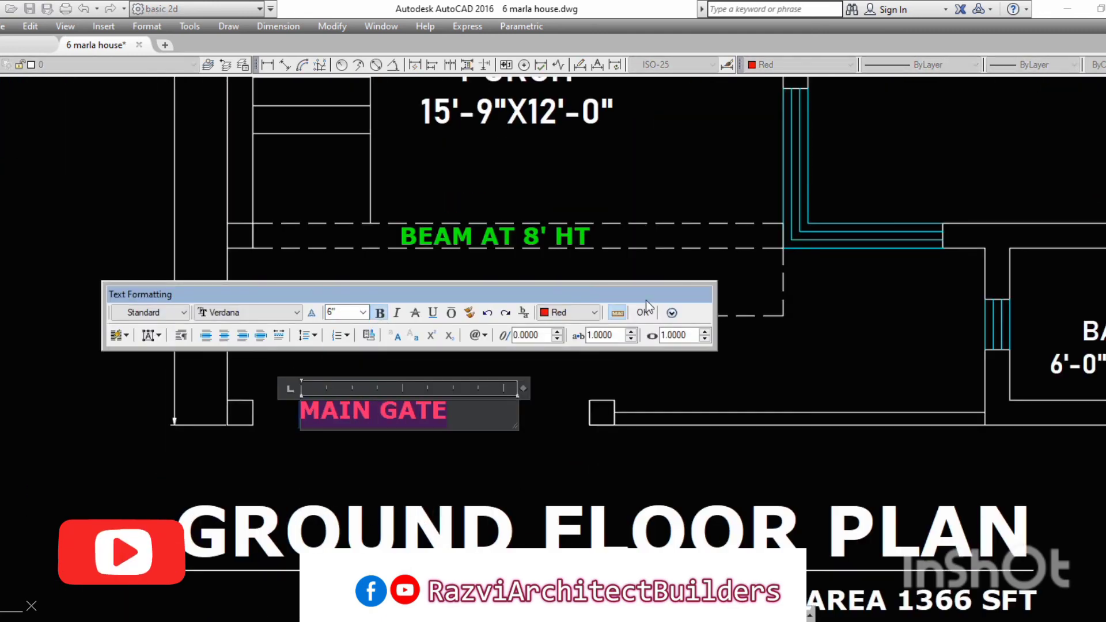
pyautogui.click(642, 312)
# Step: Window-select the whole ground floor plan
pyautogui.scroll(-3, 303, 419)
pyautogui.scroll(-2, 303, 419)
pyautogui.click(237, 129)
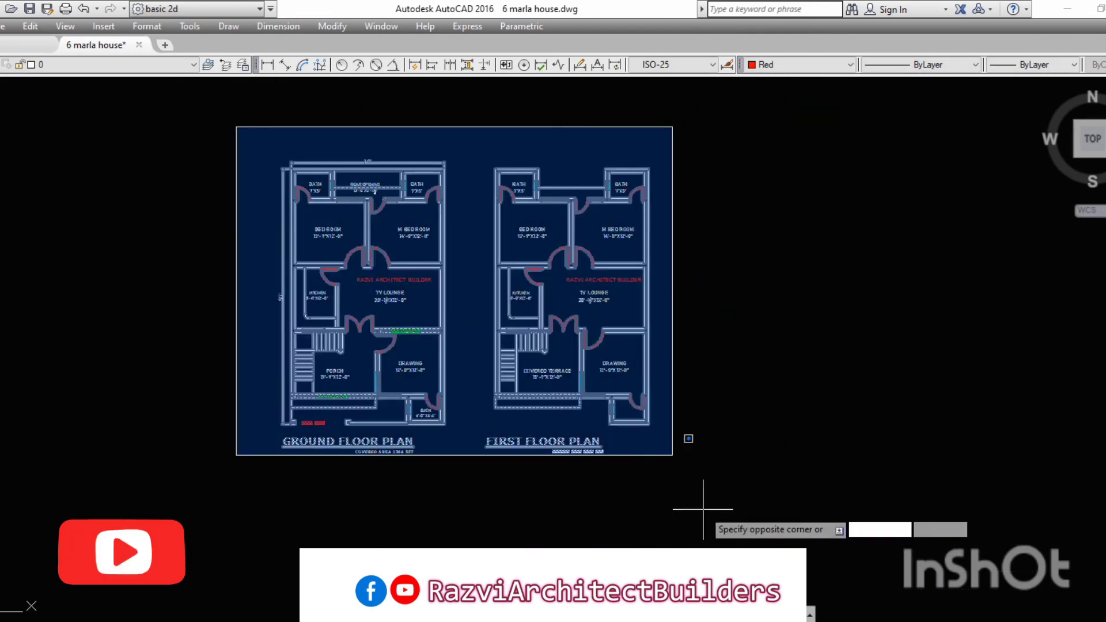
pyautogui.click(707, 509)
pyautogui.scroll(3, 702, 484)
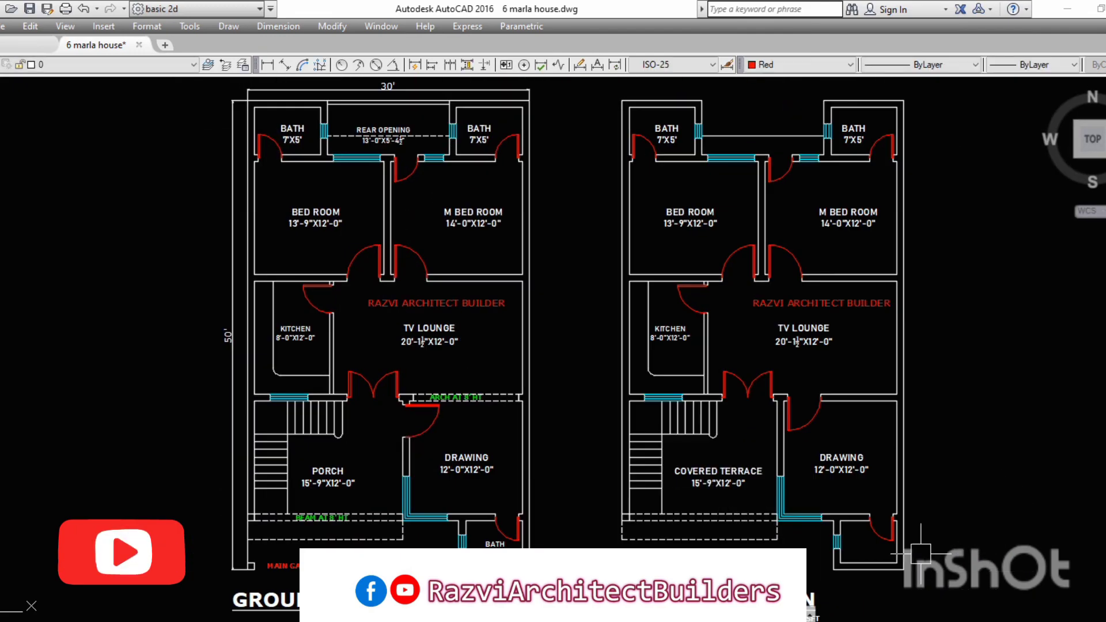